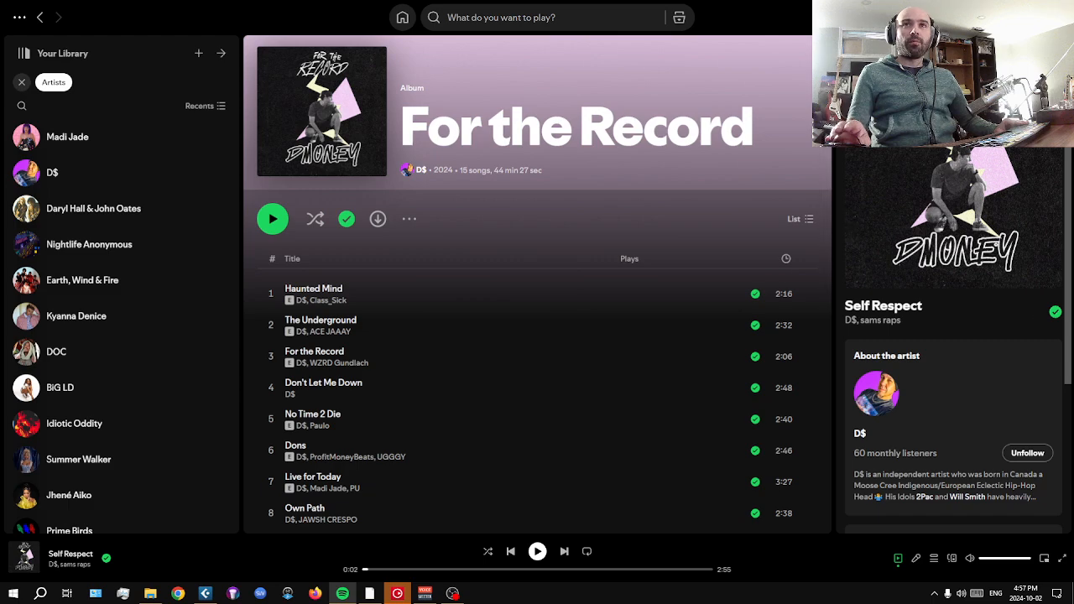
Switch to the Cubase project, play the full mix from bar 1 and stop it after bar 7.
click(1009, 13)
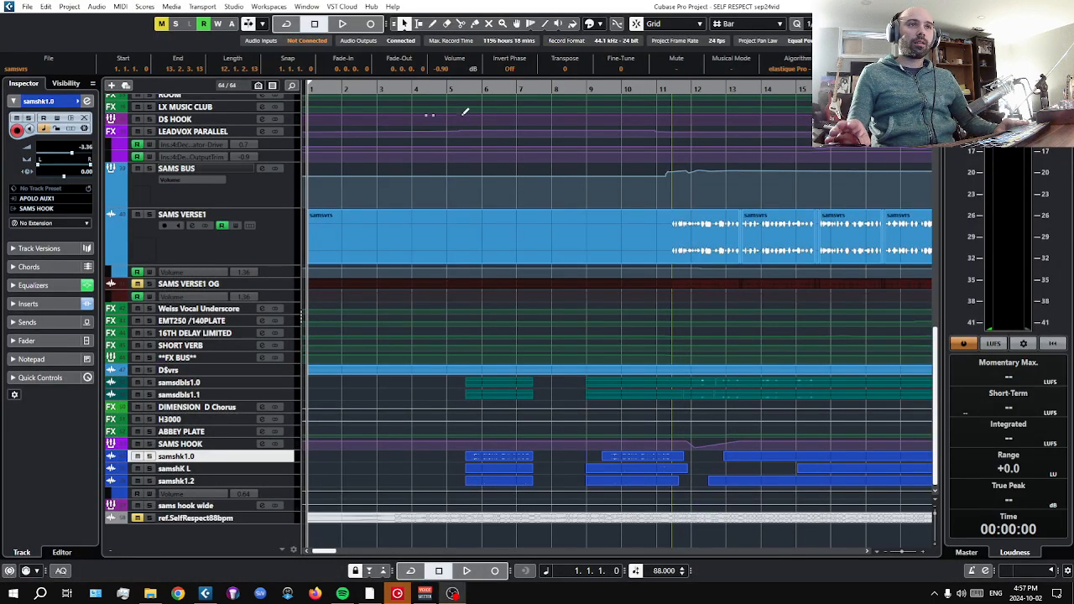
drag(465, 88, 467, 102)
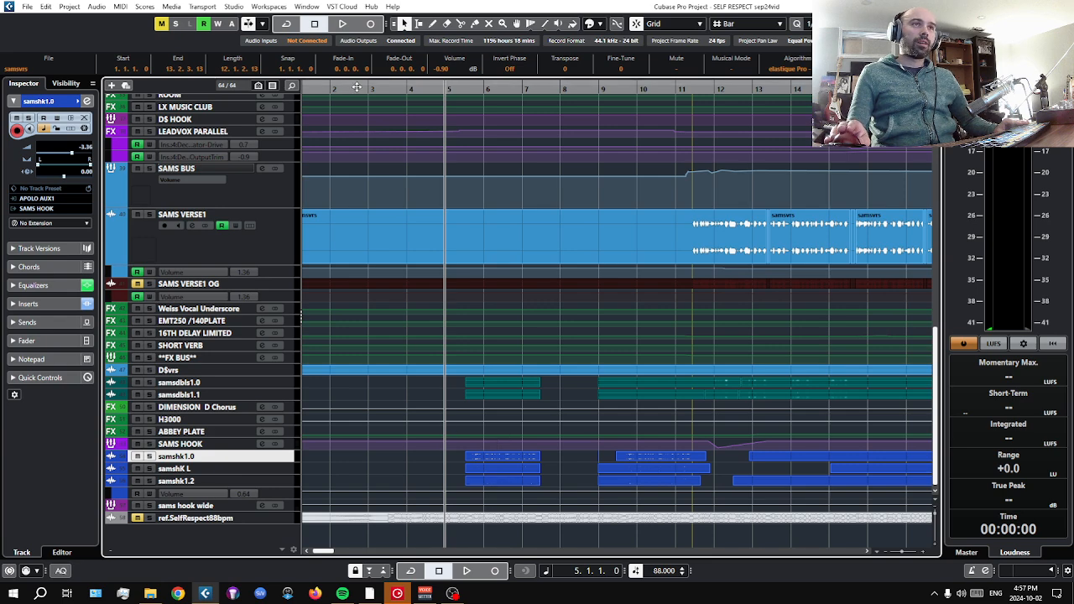
drag(356, 88, 304, 89)
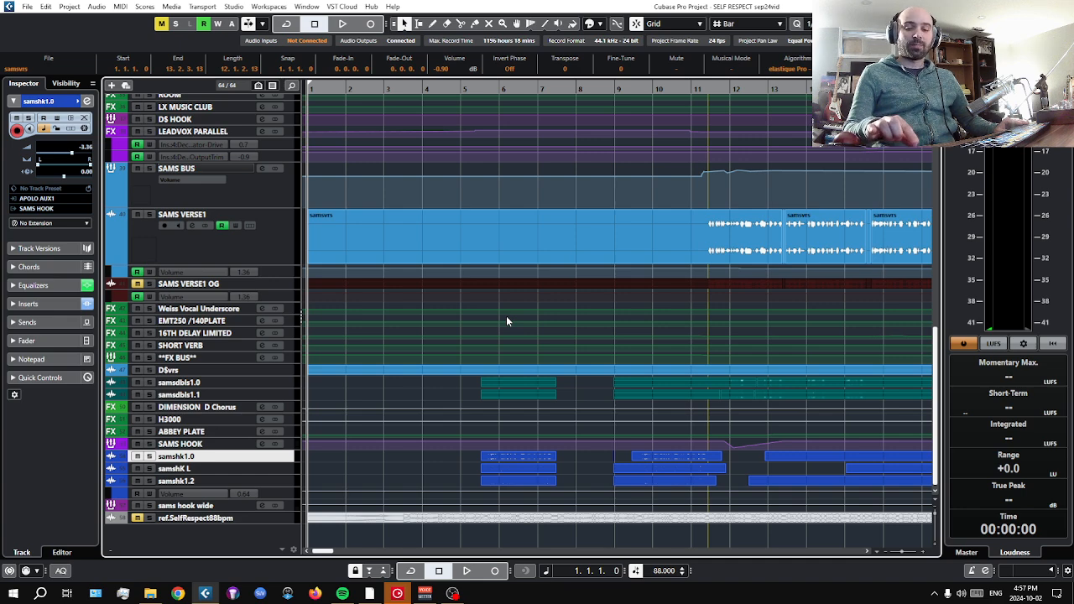
key(space)
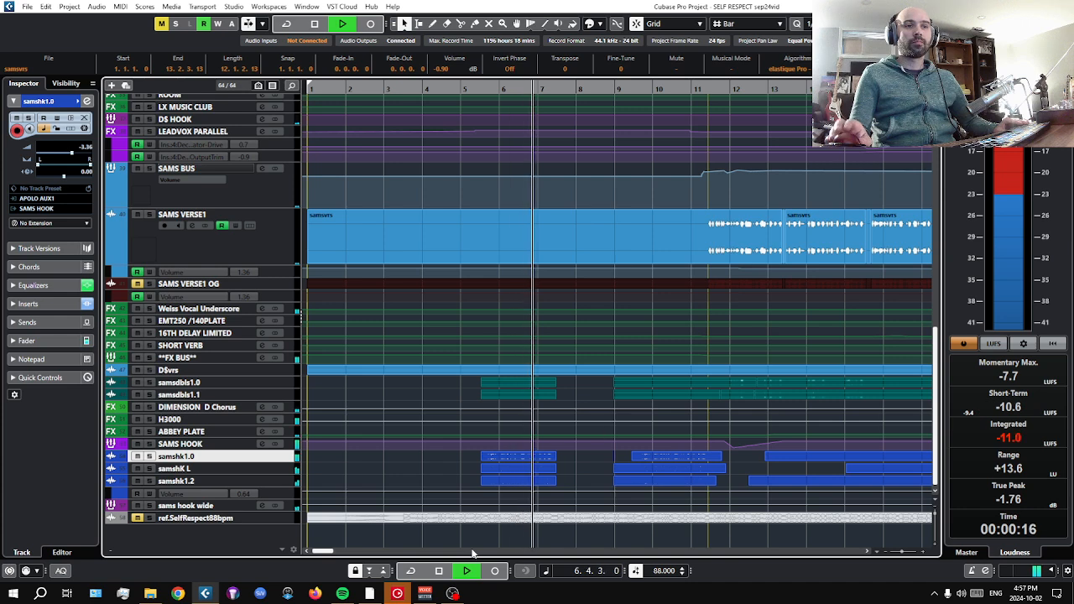
click(440, 570)
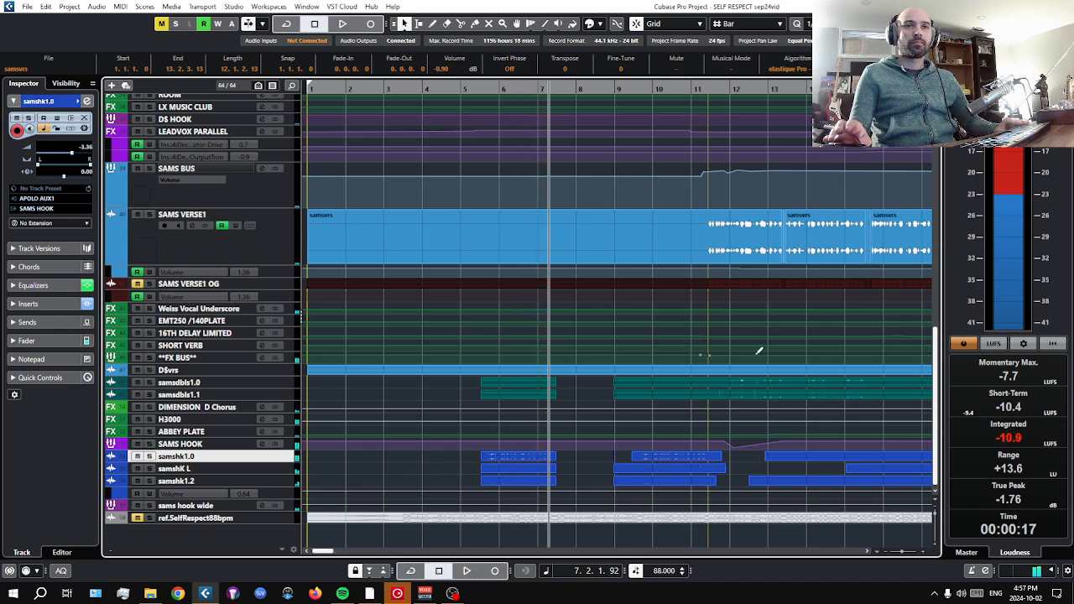
Place the playhead at bar 9 and enlarge the SAMS VERSE1 track to show its waveform.
scroll(759, 351, right, 2)
drag(658, 89, 552, 85)
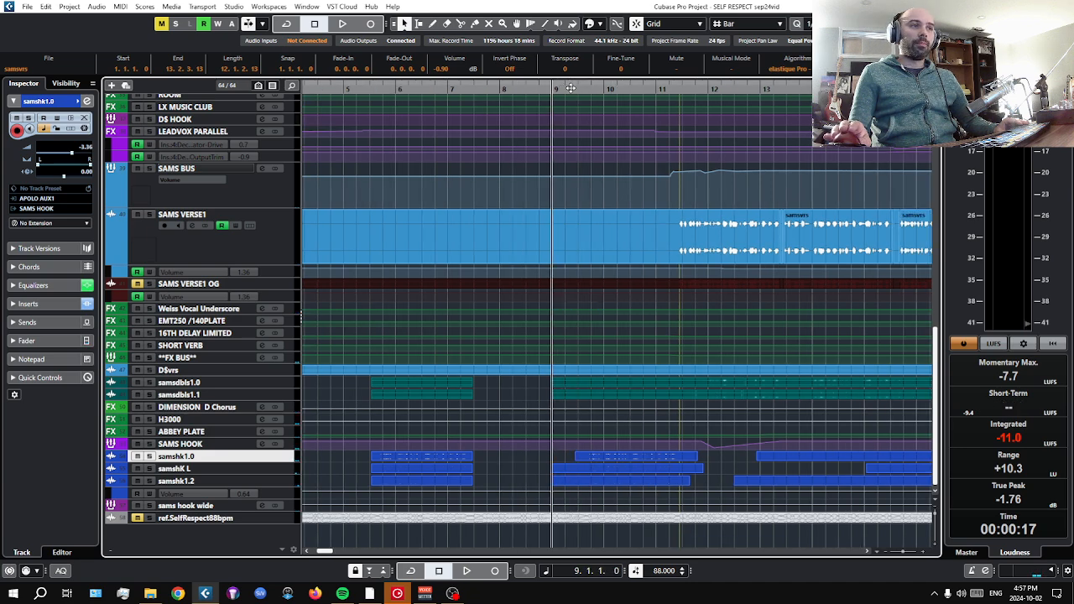
click(236, 250)
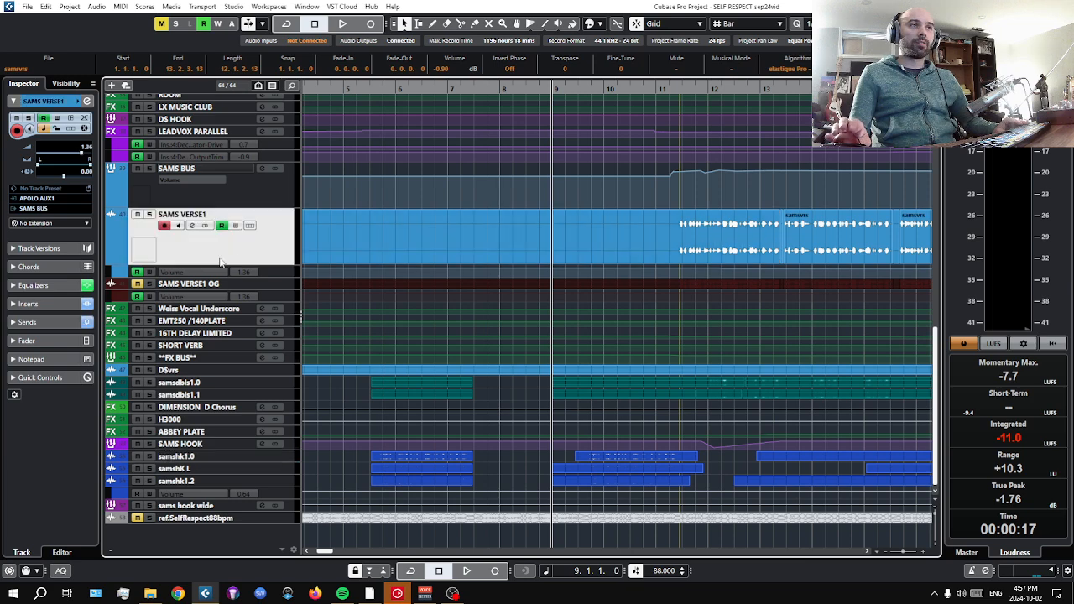
ctrl+scroll(773, 265, up, 2)
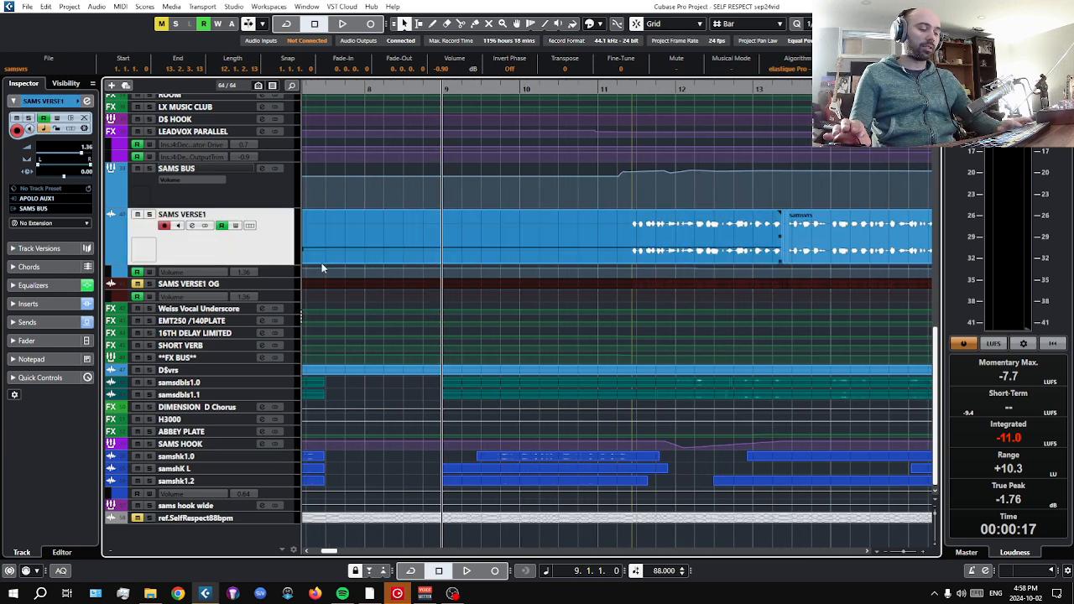
key(z)
scroll(694, 327, up, 2)
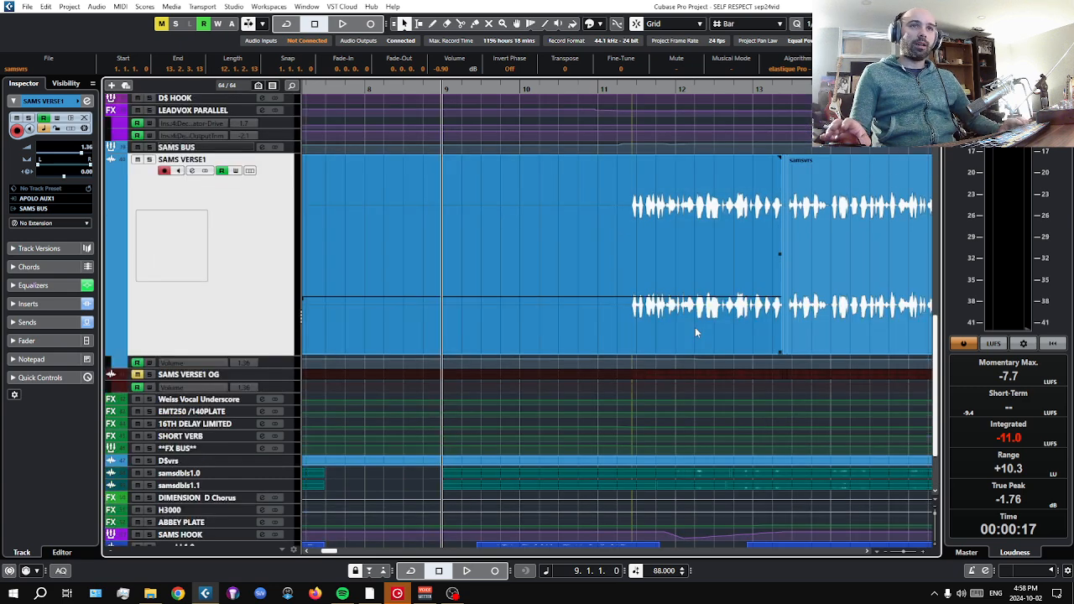
Play the SAMS VERSE1 vocal in the mix from bar 11 and stop it in bar 15.
click(572, 88)
click(601, 88)
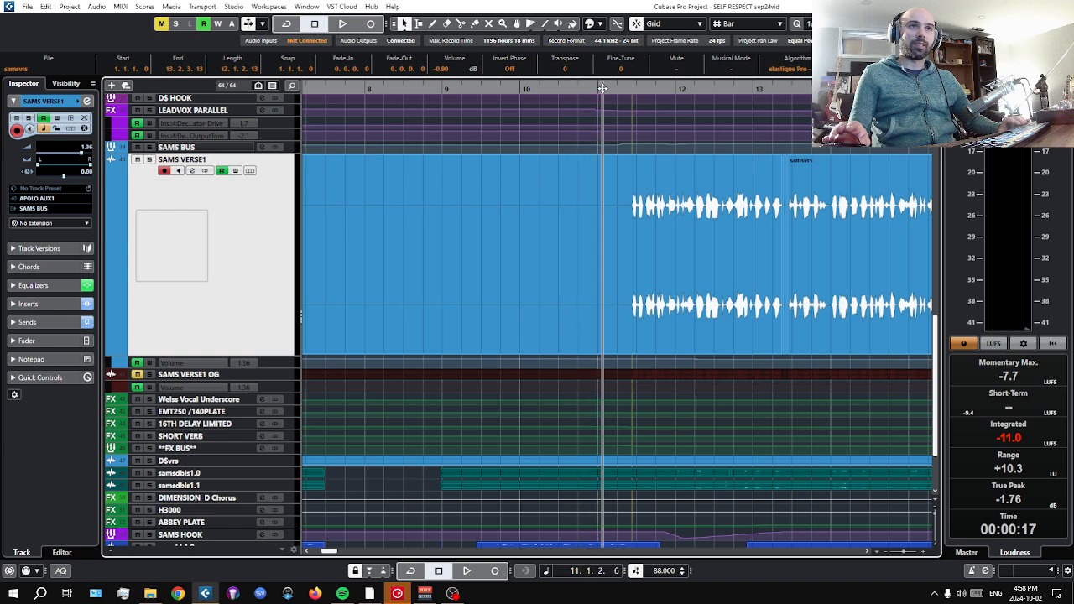
click(468, 571)
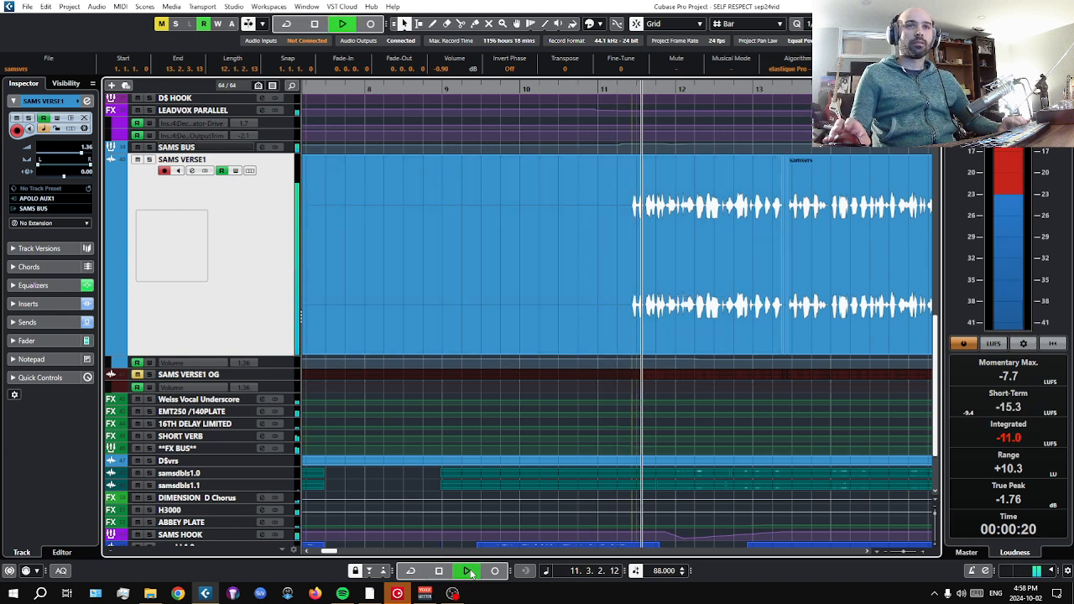
scroll(614, 424, down, 1)
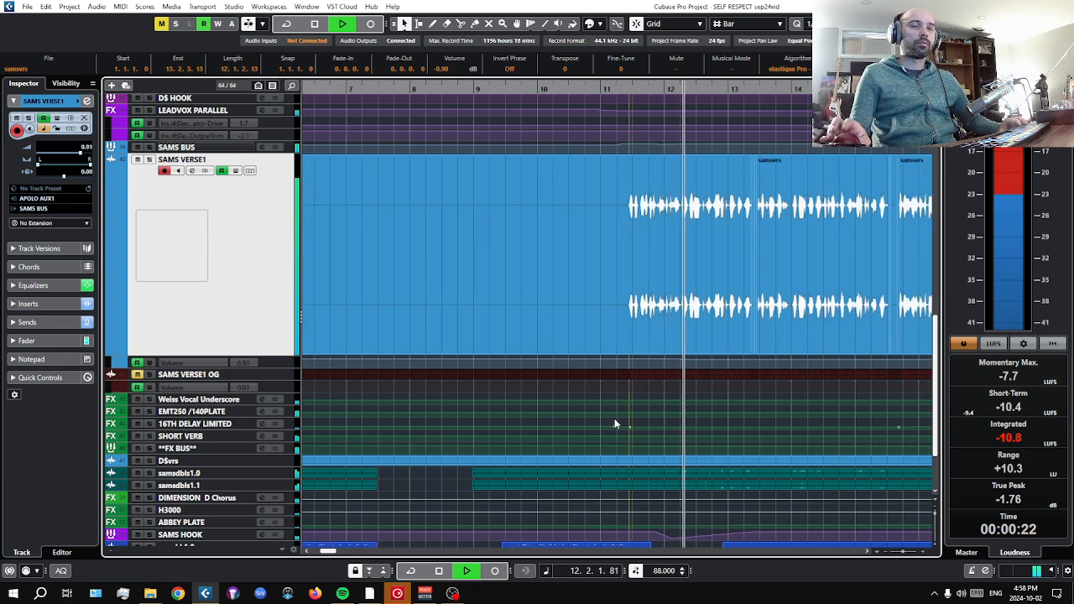
scroll(614, 424, down, 2)
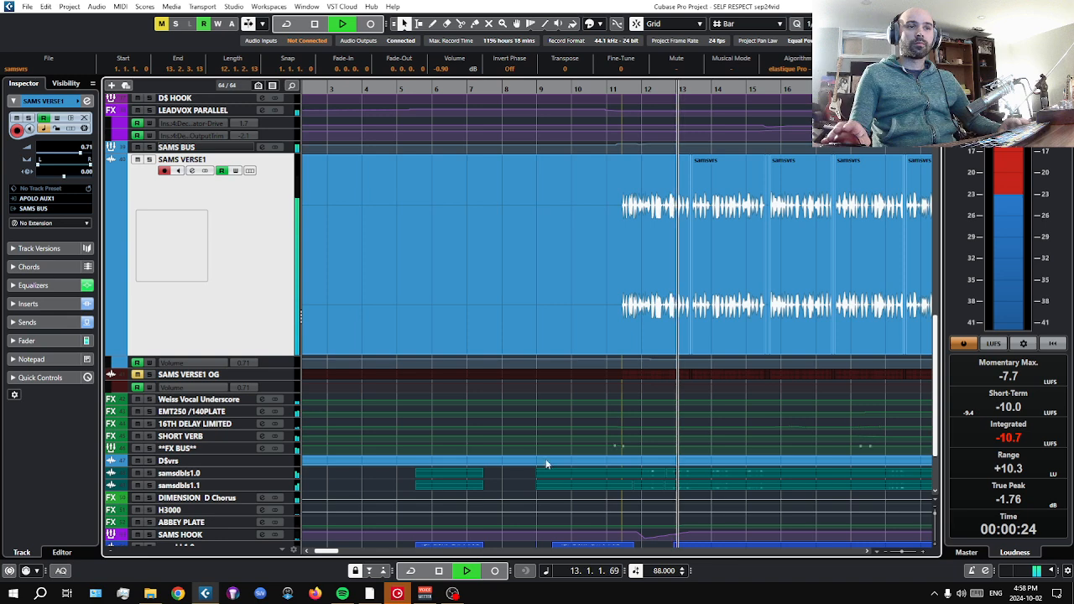
click(439, 571)
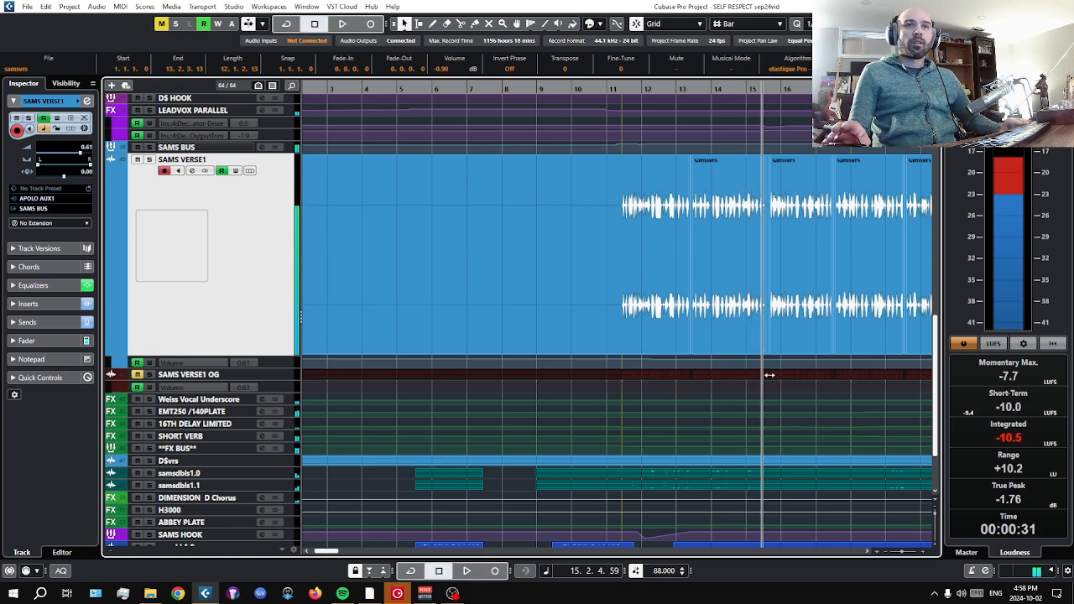
Return the playhead to bar 11 and select the first vocal event on SAMS VERSE1 for a closer look.
key(h)
click(543, 88)
click(526, 88)
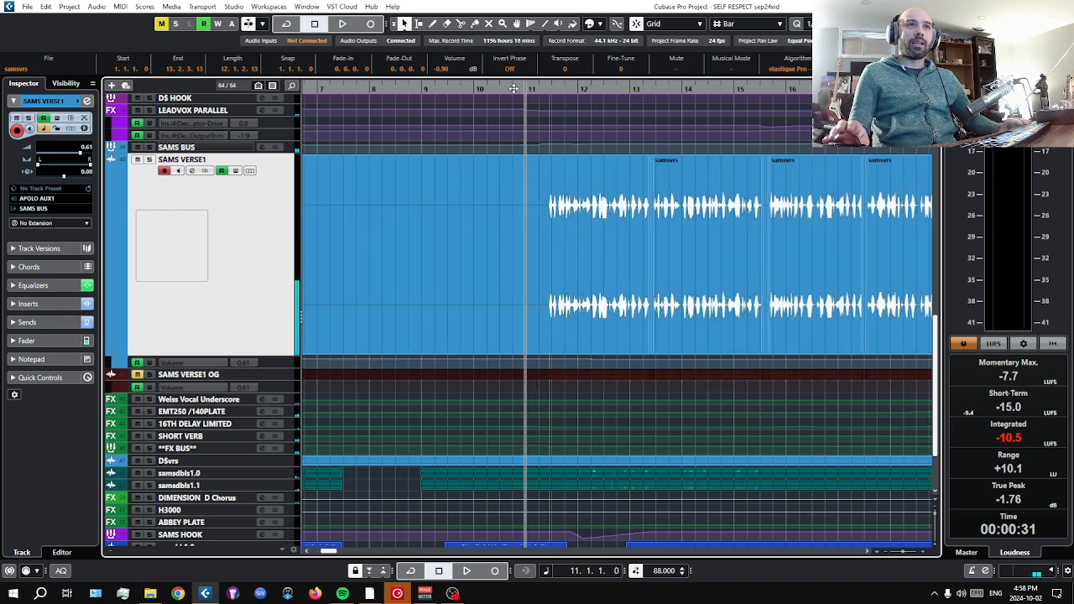
click(562, 171)
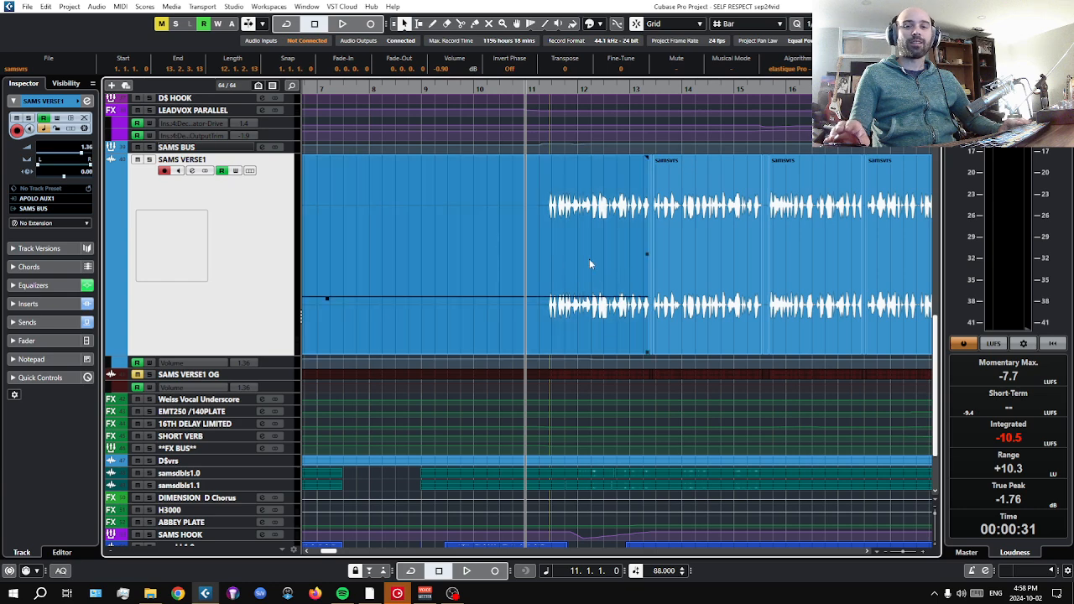
scroll(590, 264, up, 2)
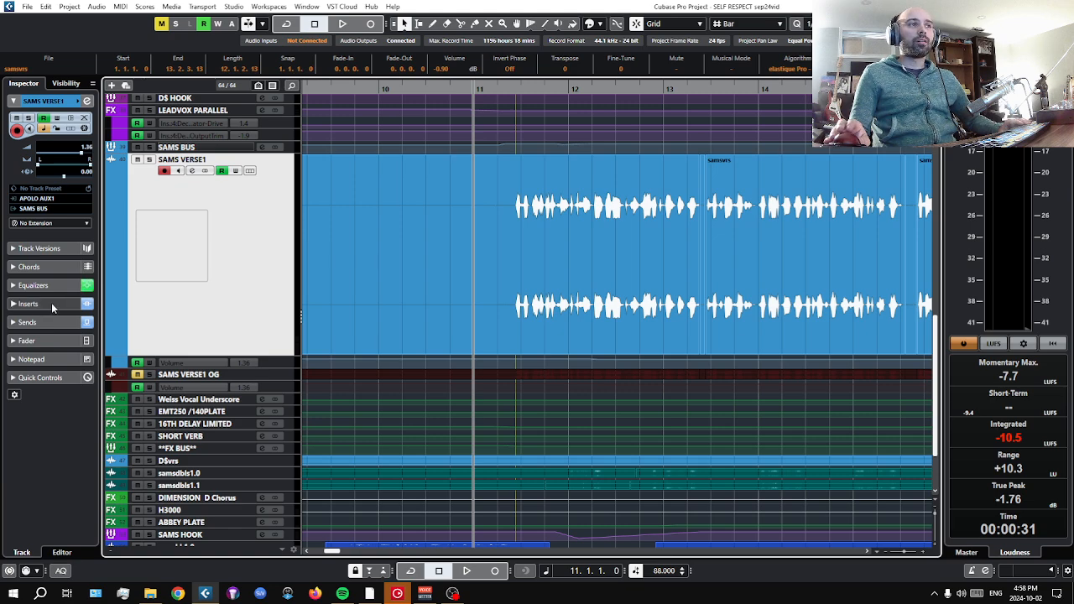
Enlarge and solo the SAMS VERSE1 OG track, and select its first vocal event.
click(198, 378)
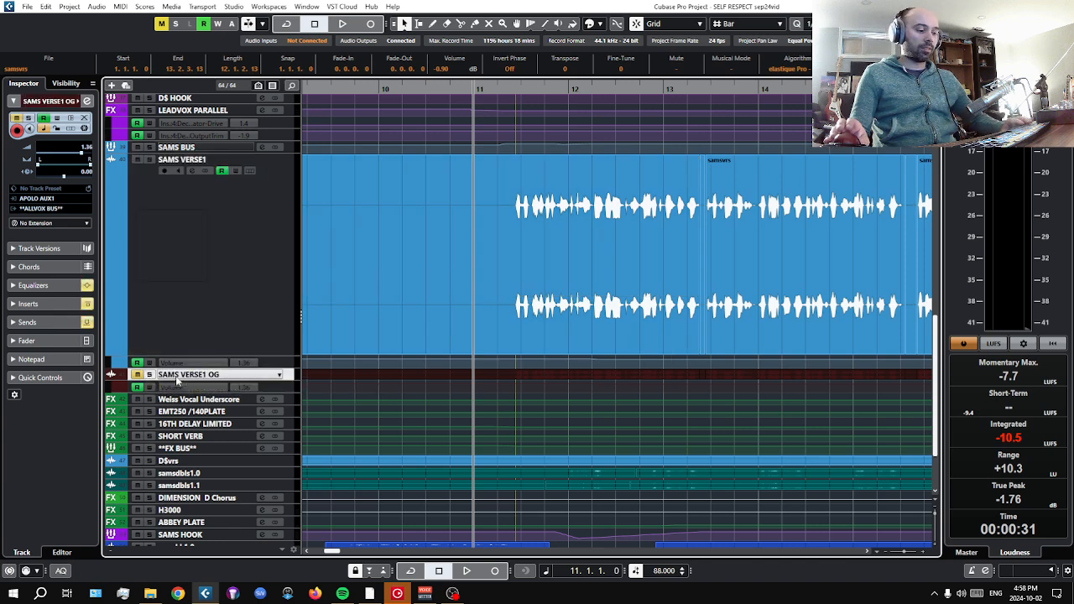
key(z)
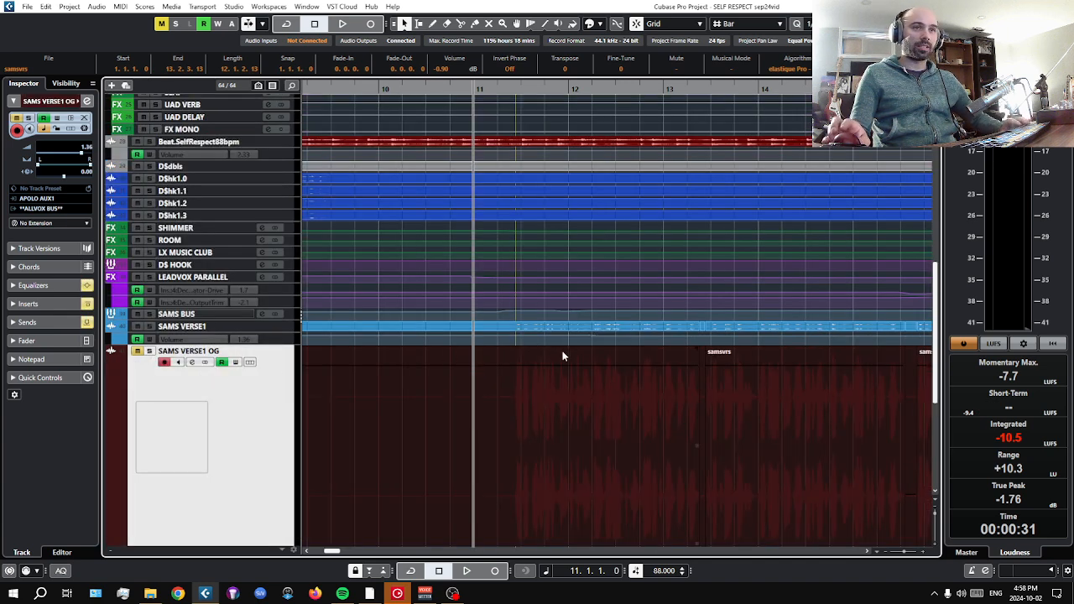
scroll(602, 387, down, 2)
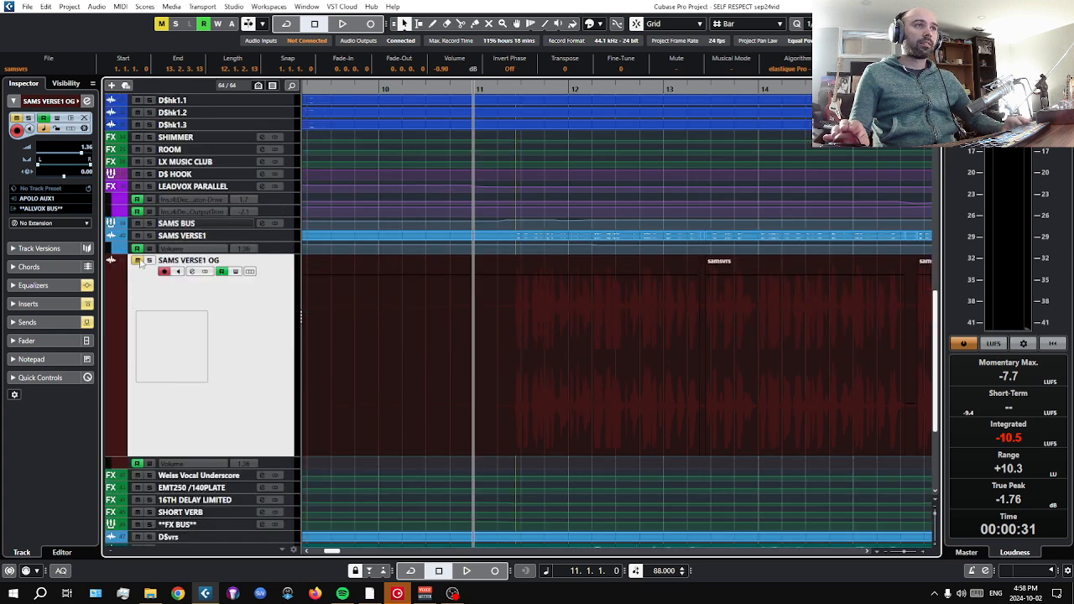
key(s)
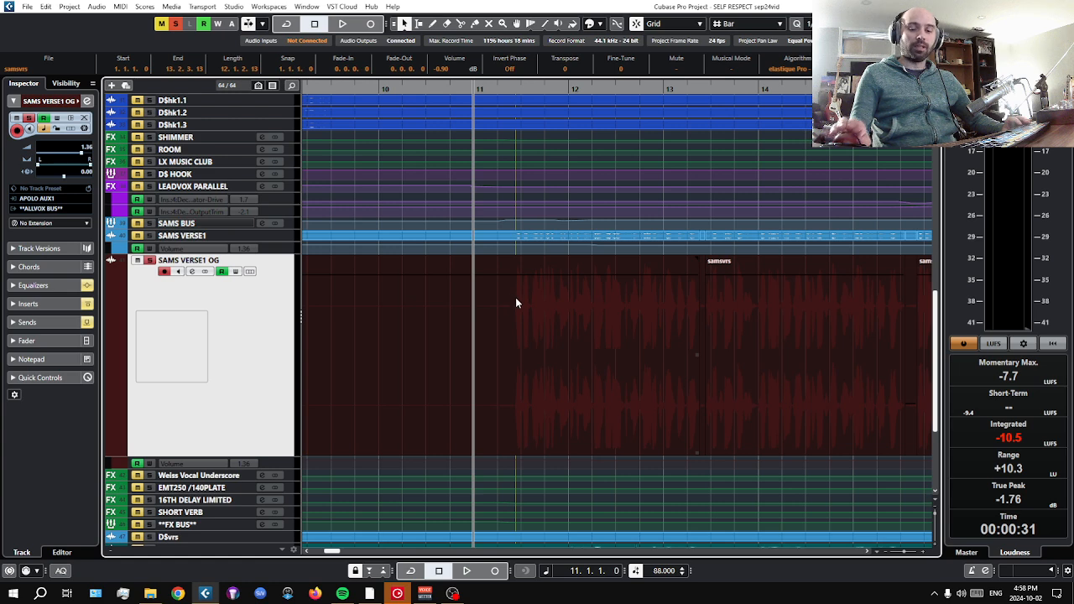
click(605, 339)
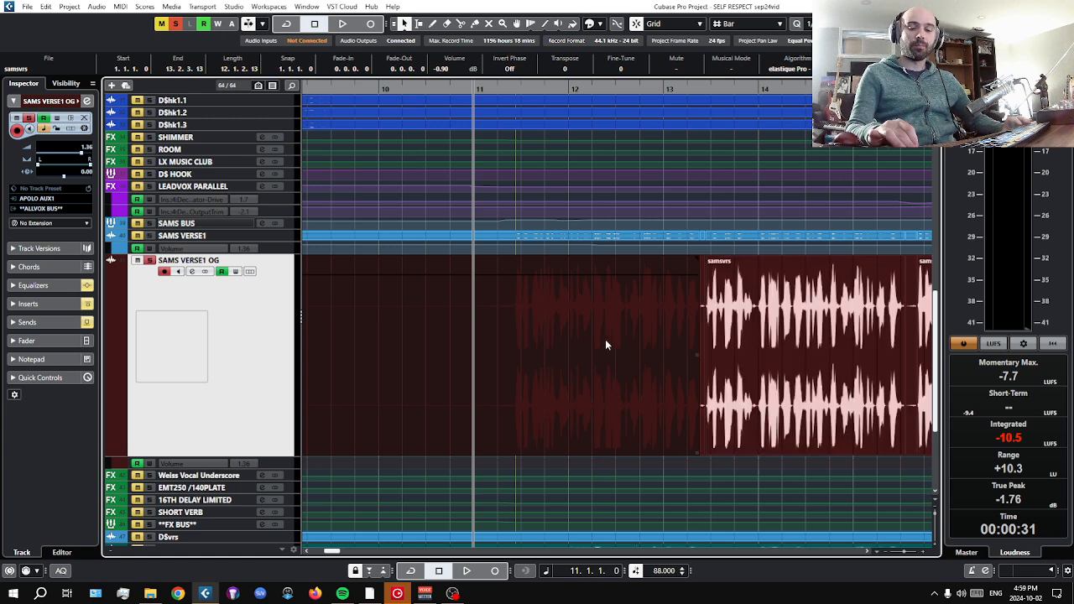
Play the soloed original verse from bar 11 with its channel fader shown, stop in bar 15 and return the playhead to bar 11.
key(space)
click(58, 340)
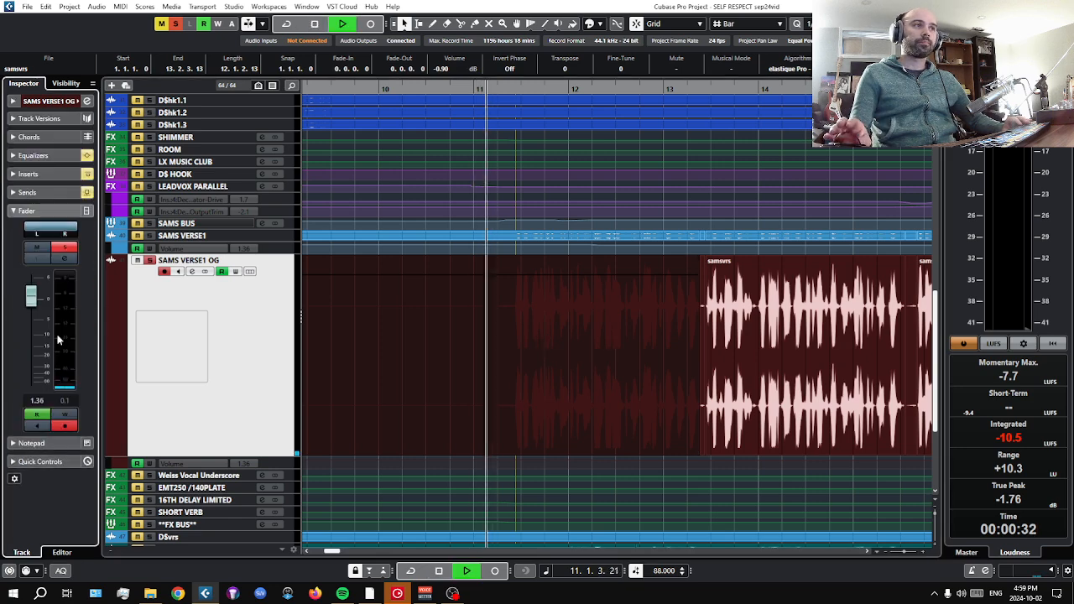
ctrl+scroll(487, 342, down, 3)
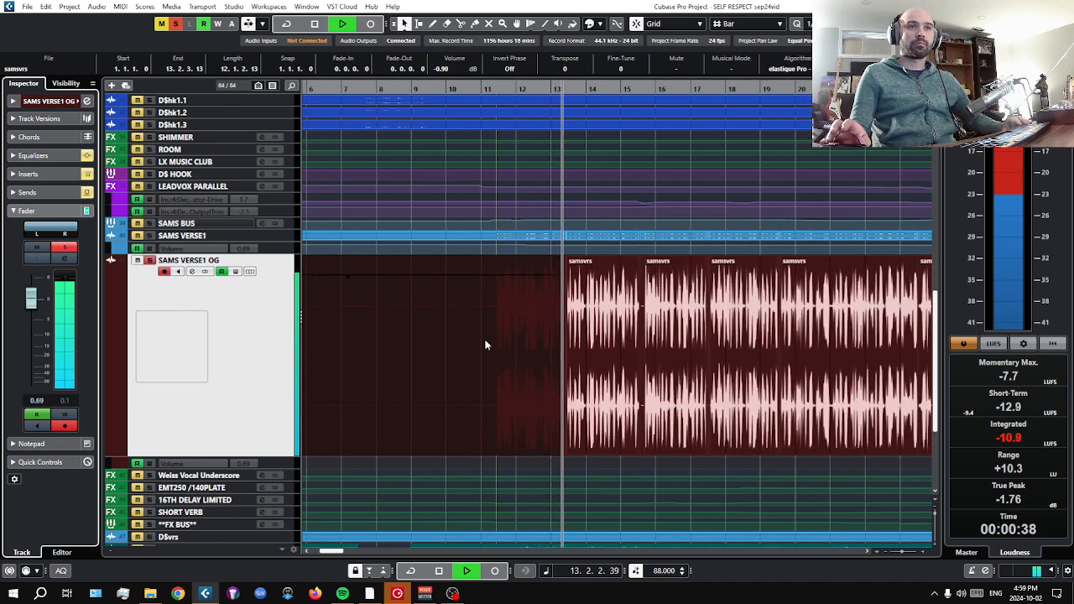
click(446, 575)
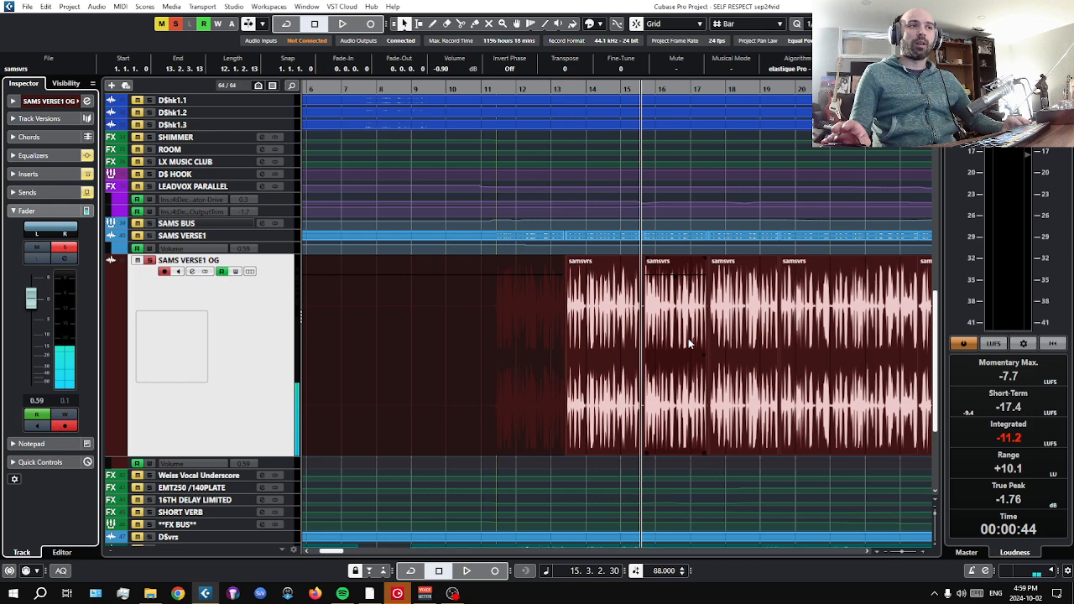
scroll(687, 340, up, 2)
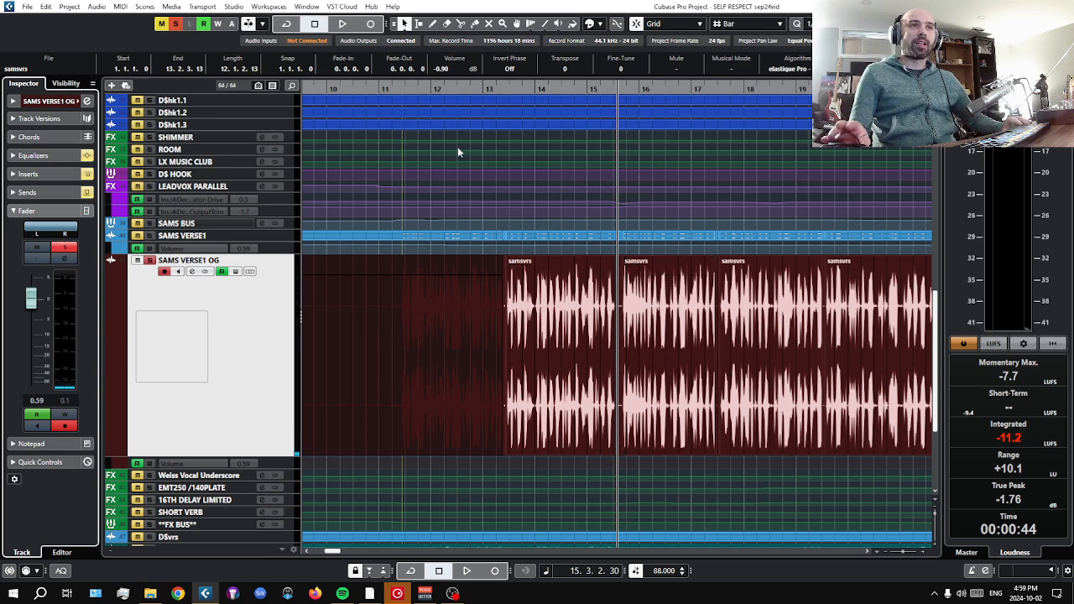
click(377, 89)
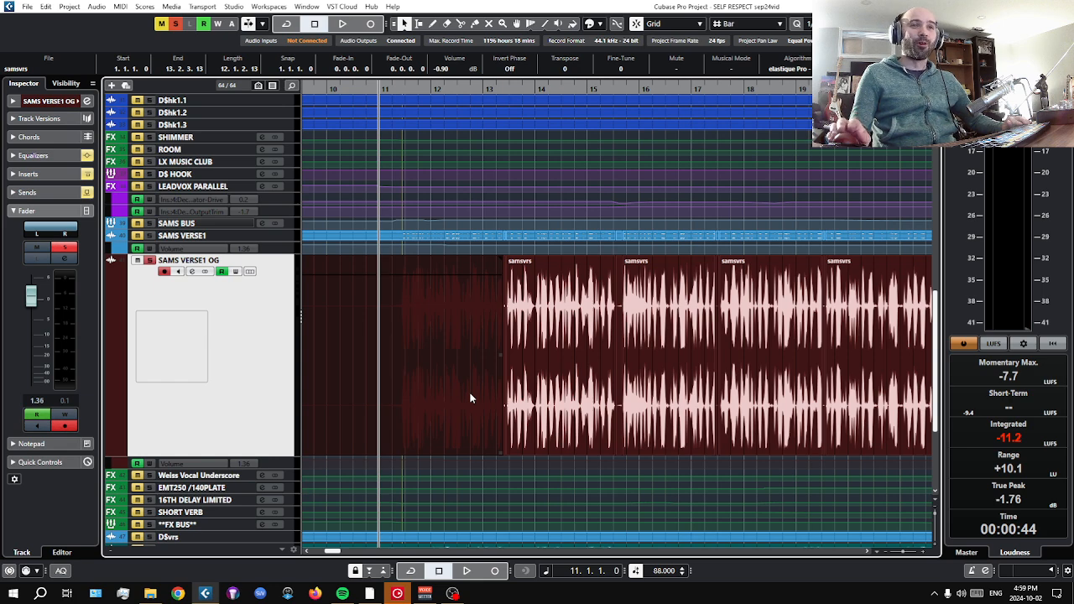
click(516, 403)
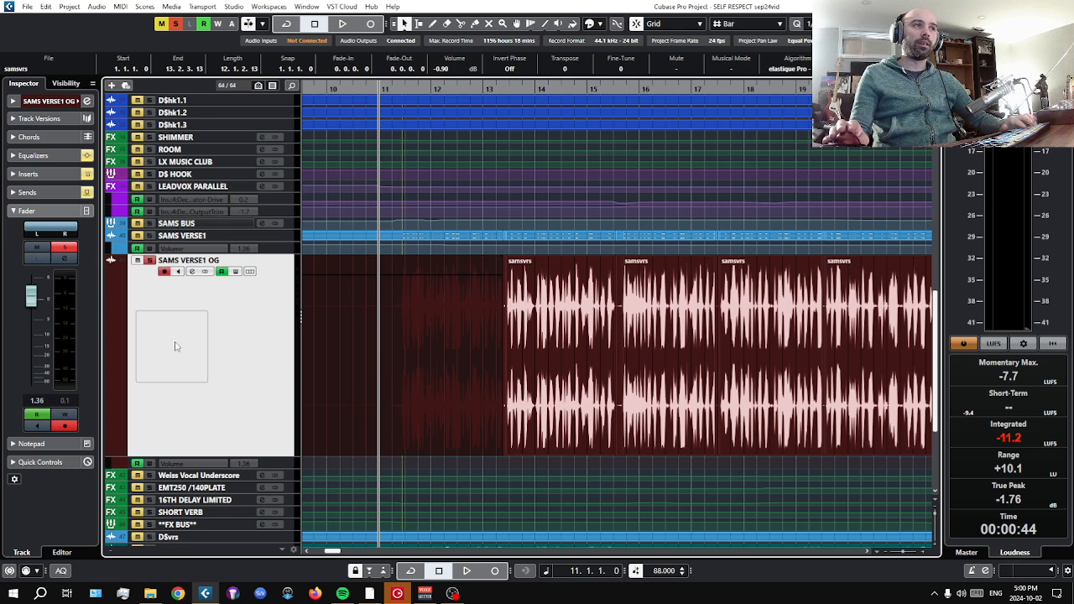
Take SAMS VERSE1 OG out of solo and enlarge the SAMS VERSE1 track instead.
click(148, 261)
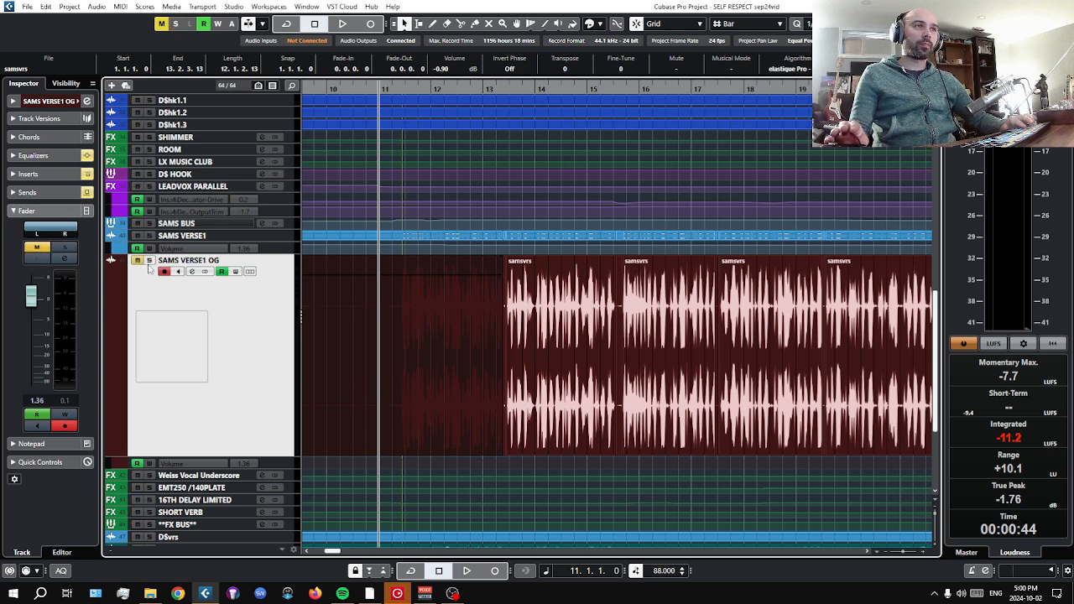
click(218, 238)
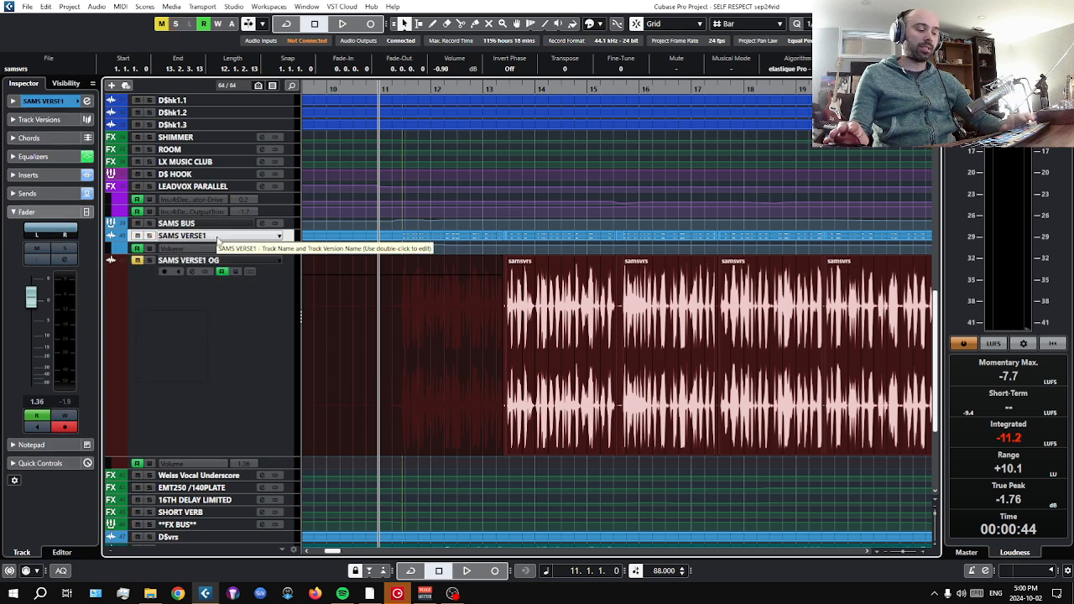
key(z)
scroll(521, 387, up, 2)
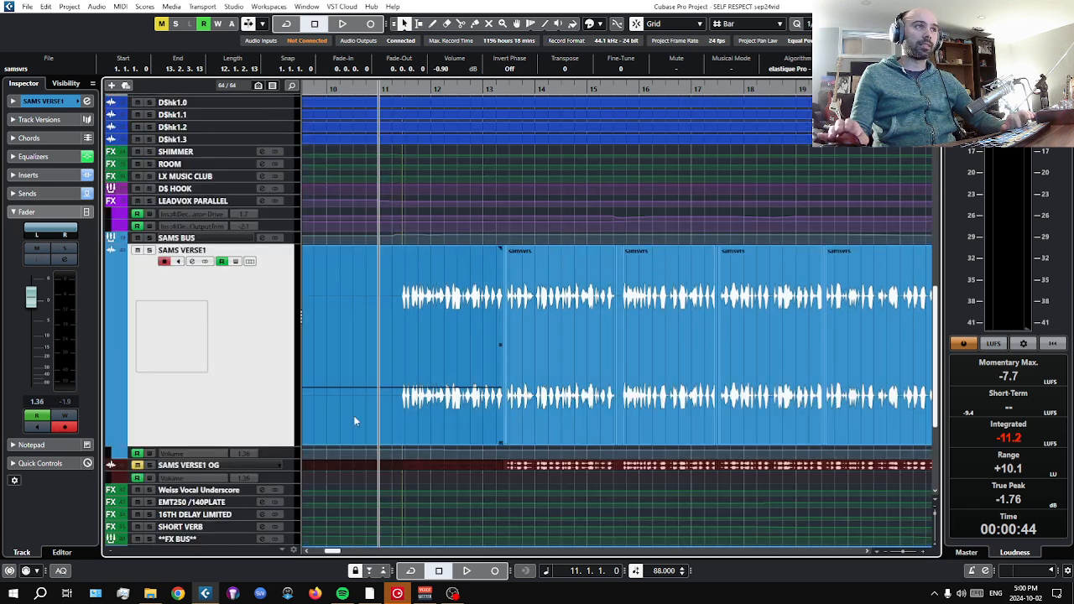
Open the first Pro-Q 3 insert on SAMS VERSE1, move its window clear and solo the 136.51 Hz band.
click(54, 174)
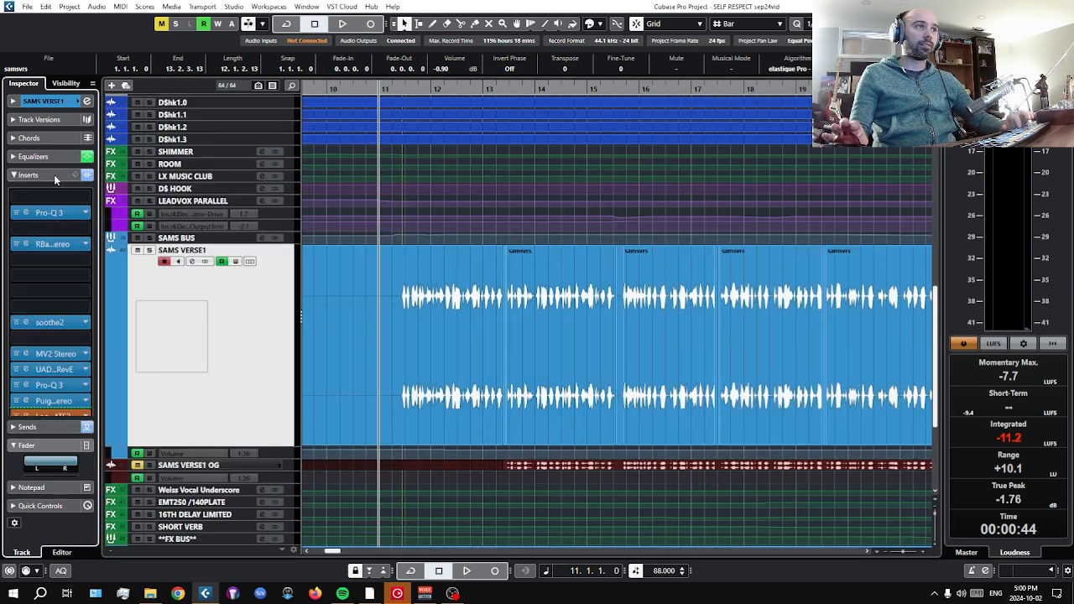
click(22, 215)
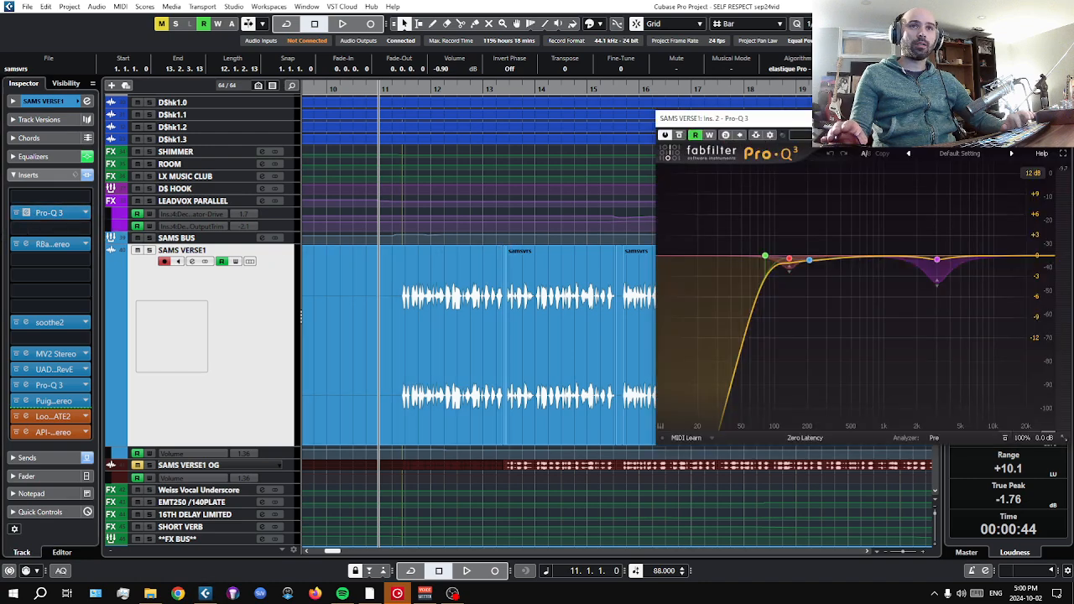
drag(713, 118, 388, 114)
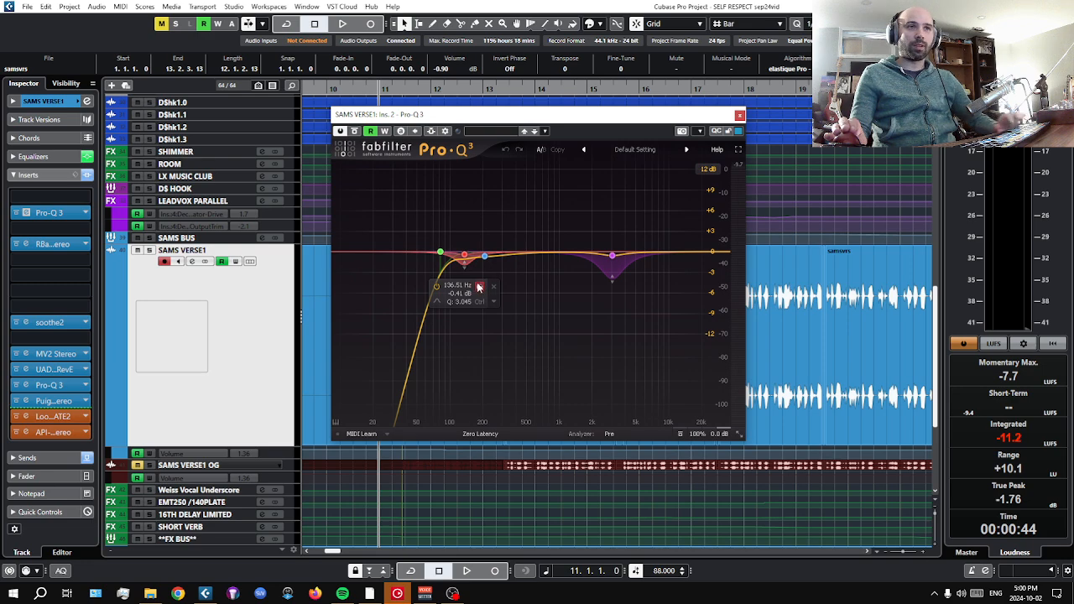
click(479, 286)
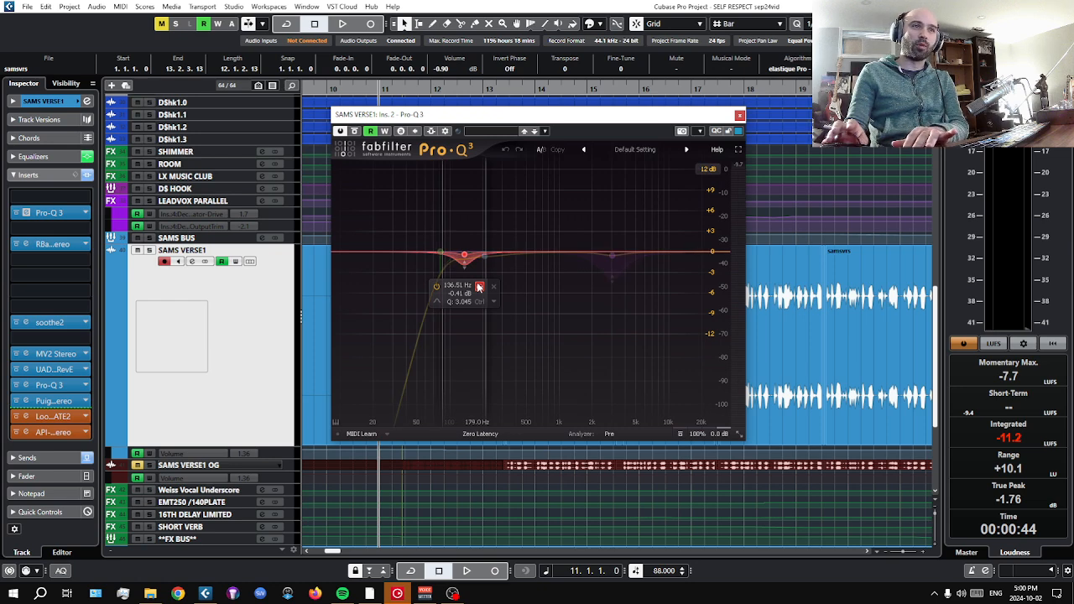
Play the verse from bar 11, toggle the 136.51 Hz band's solo, solo the SAMS VERSE1 track midway and stop in bar 15.
key(space)
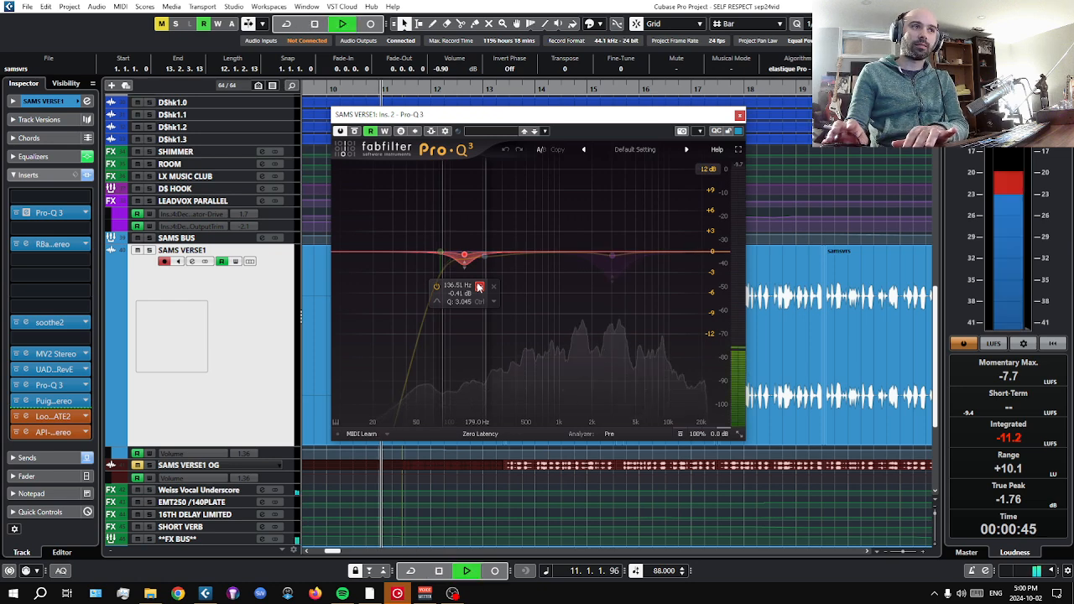
click(479, 286)
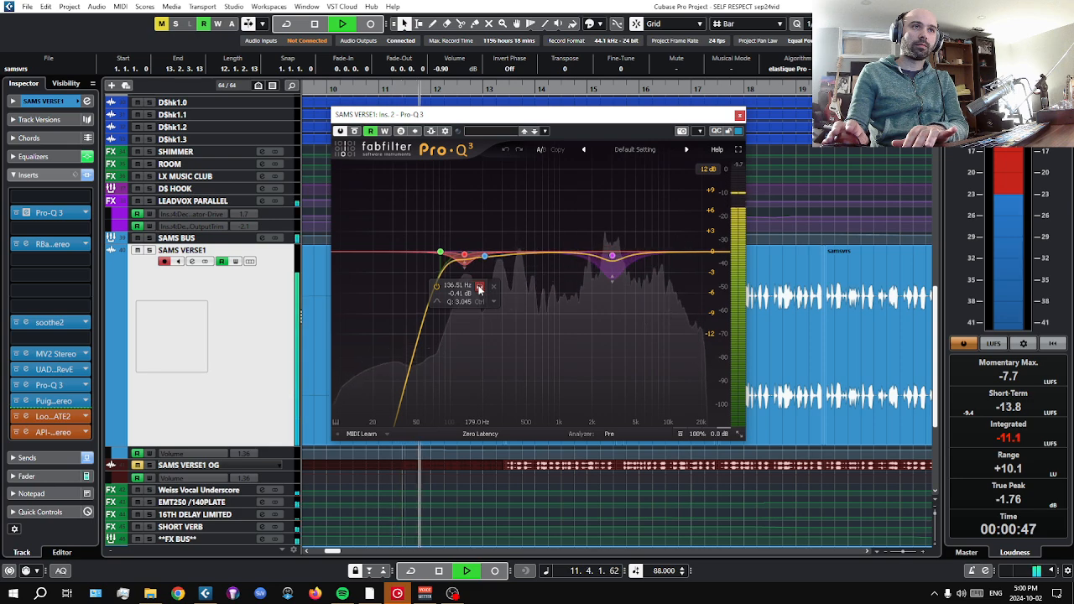
click(479, 287)
click(479, 288)
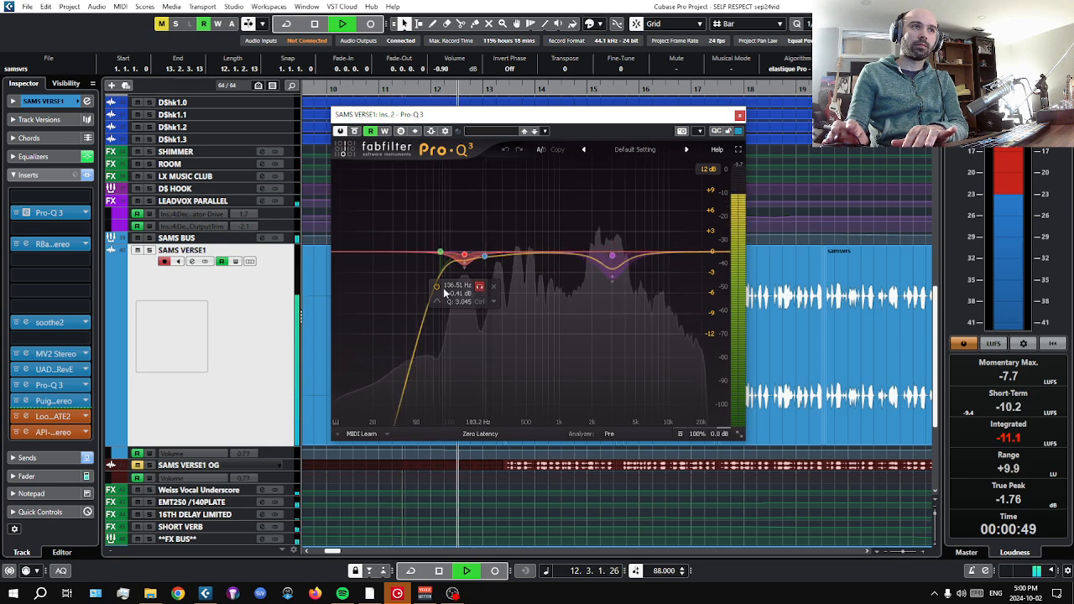
click(150, 250)
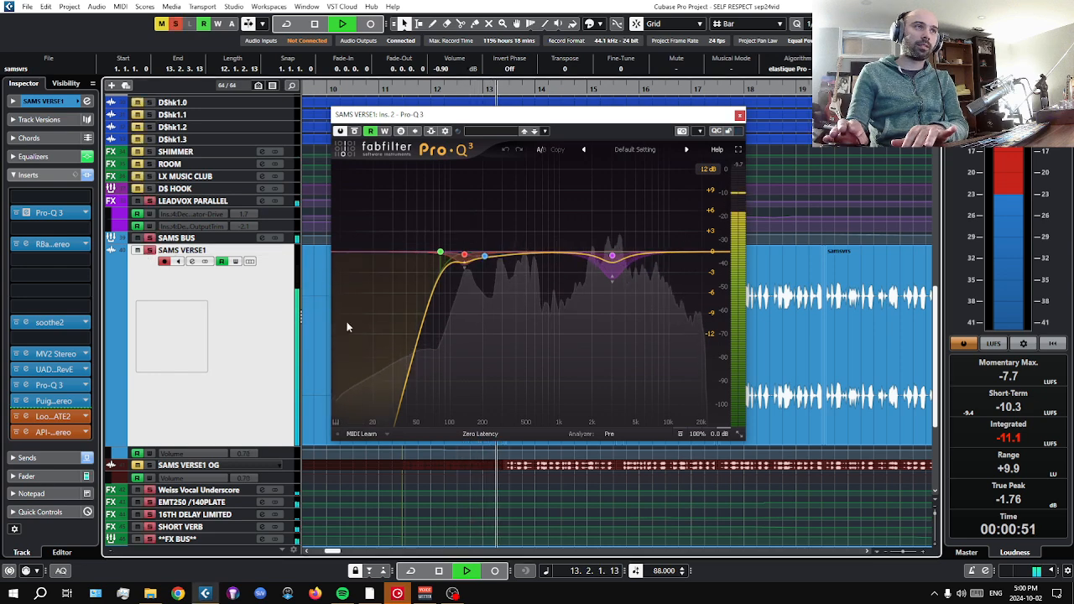
click(479, 287)
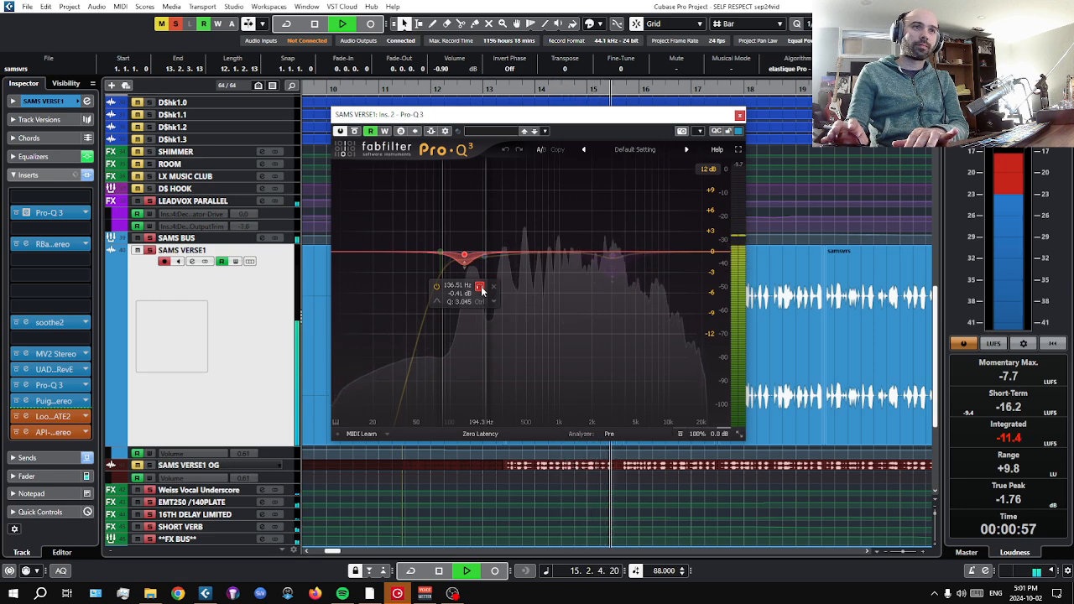
click(479, 287)
key(space)
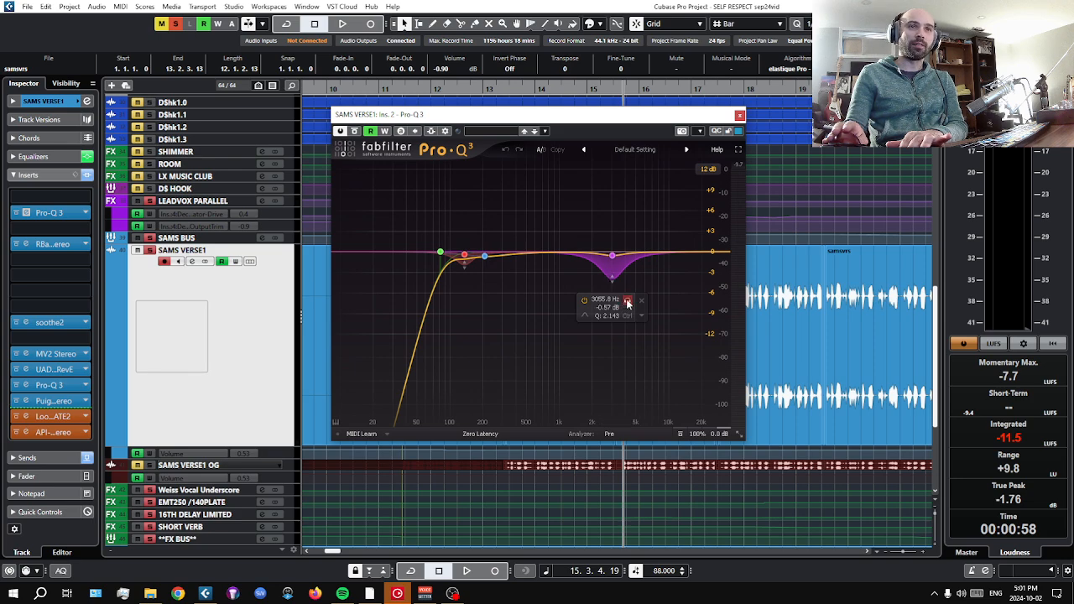
Resume playback, audition the 3055.8 Hz band in solo, clear its solo and stop in bar 18.
key(space)
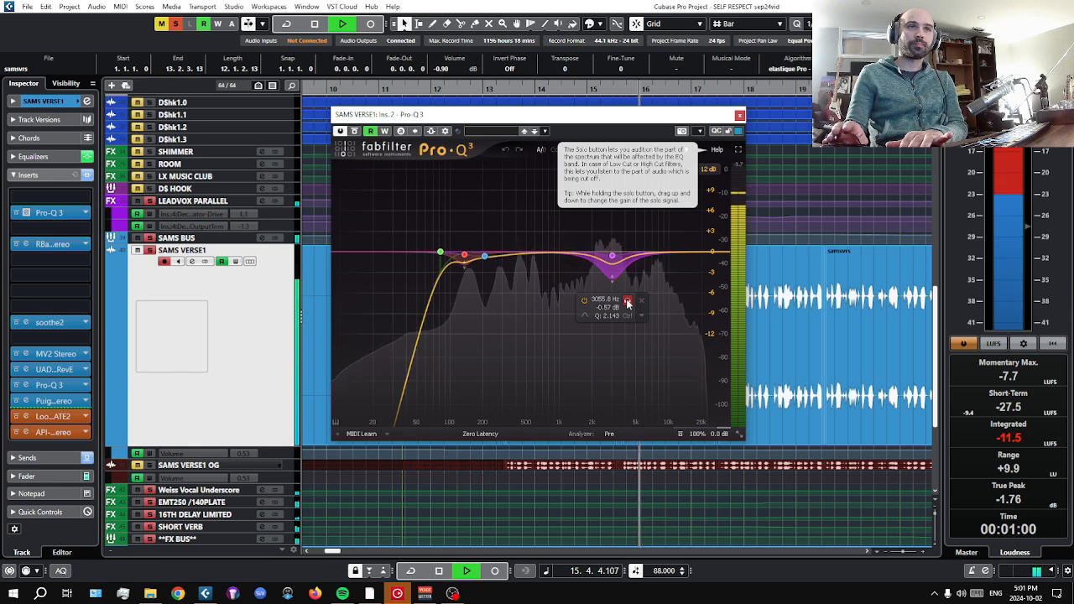
click(628, 304)
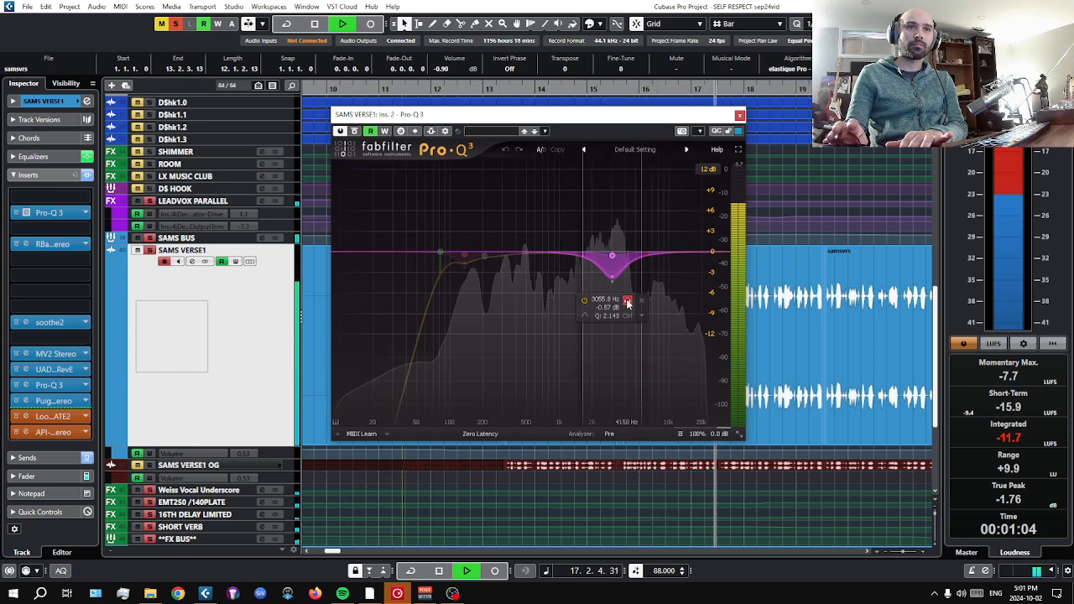
click(627, 304)
key(space)
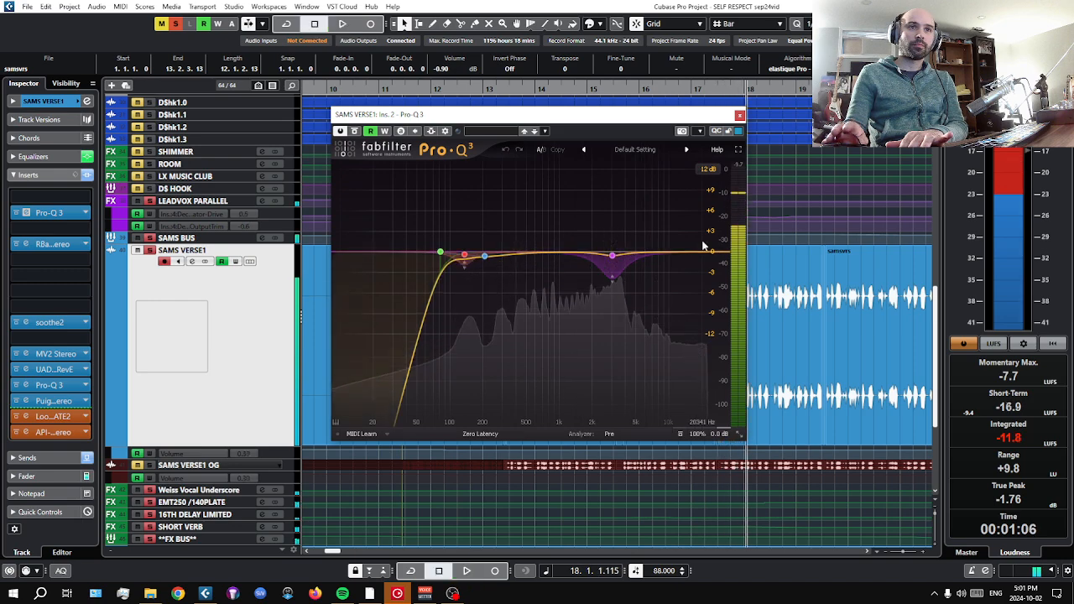
Audition the 82.281 Hz low-cut band in solo during playback, clear its solo, close Pro-Q 3 and stop playback.
mouse_move(615, 331)
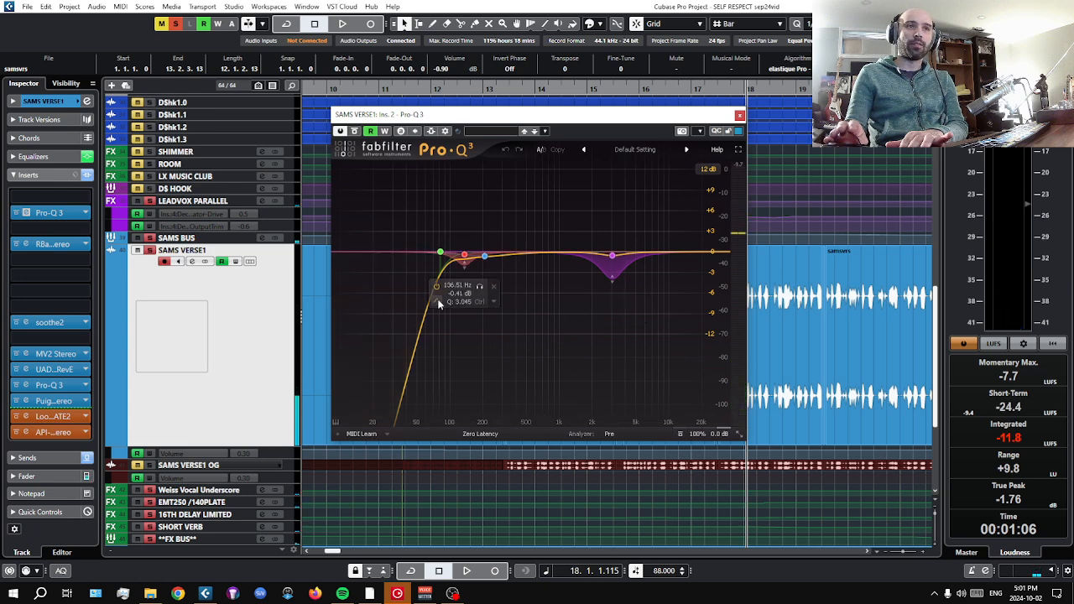
mouse_move(438, 258)
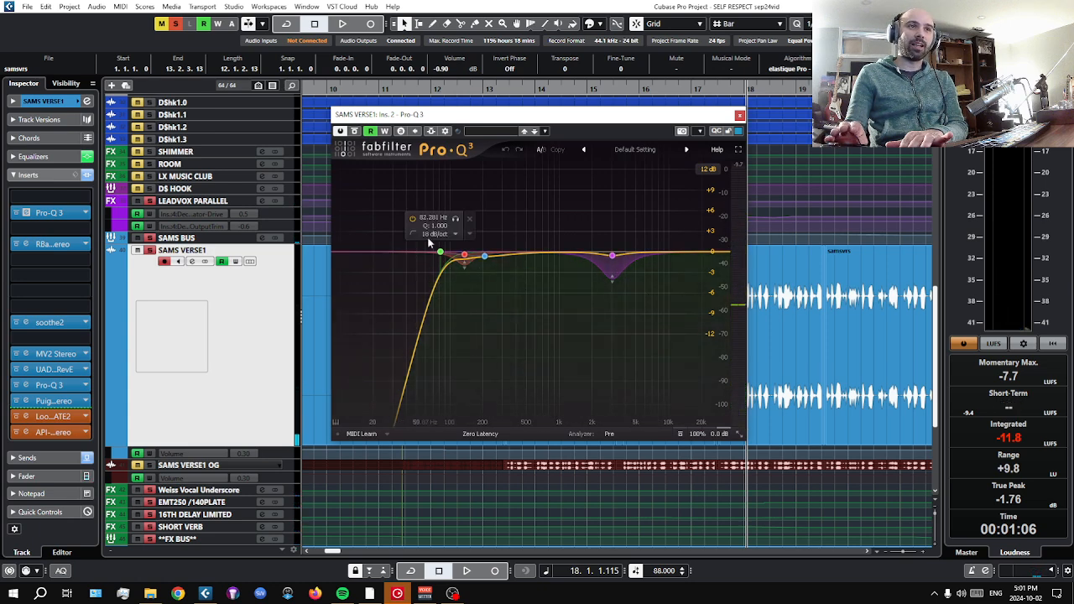
click(456, 219)
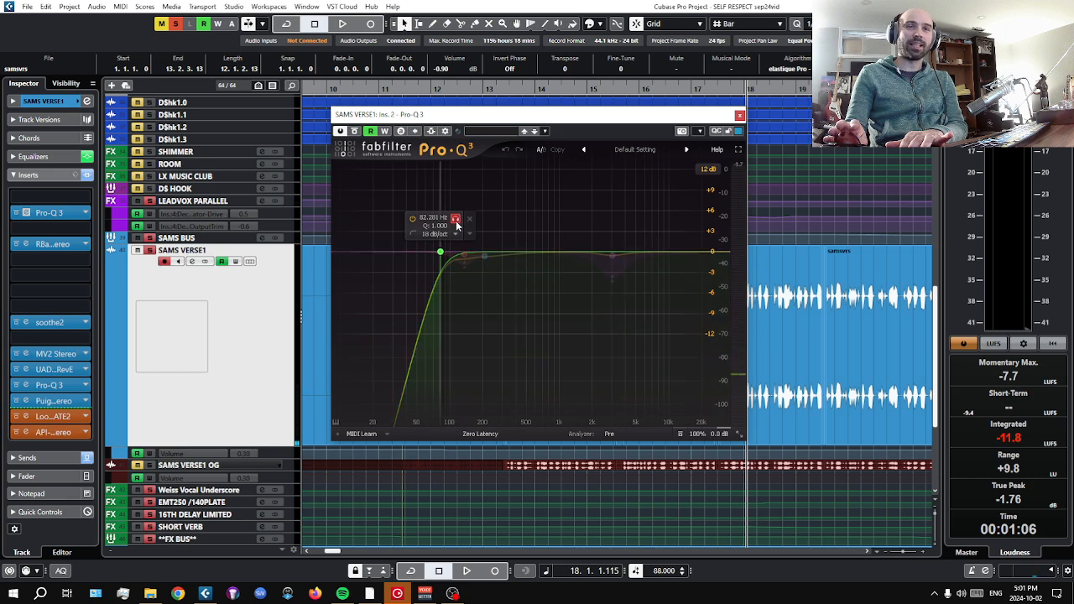
key(space)
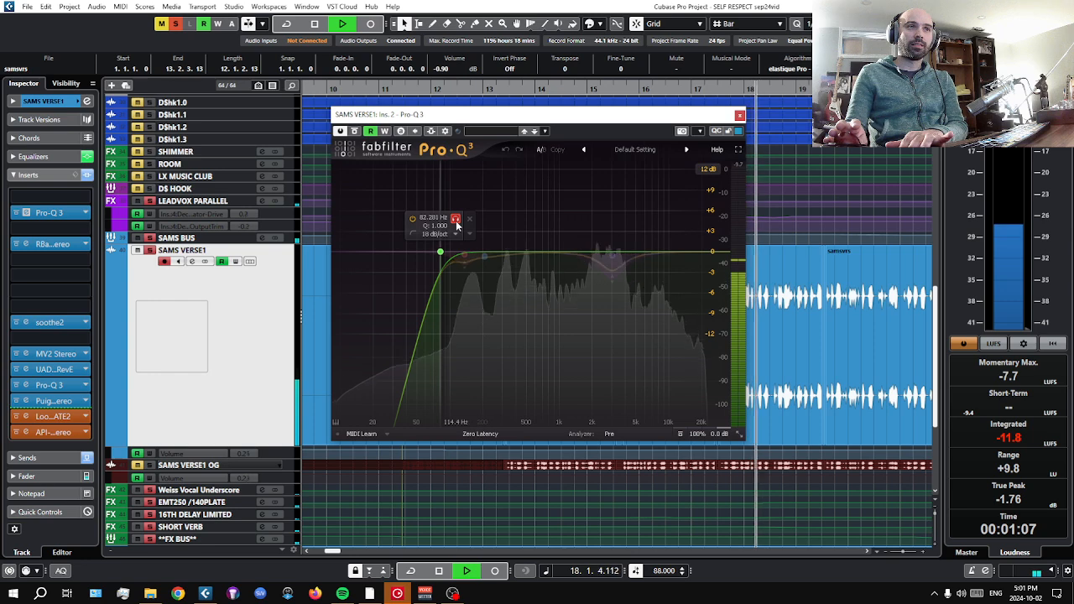
click(456, 220)
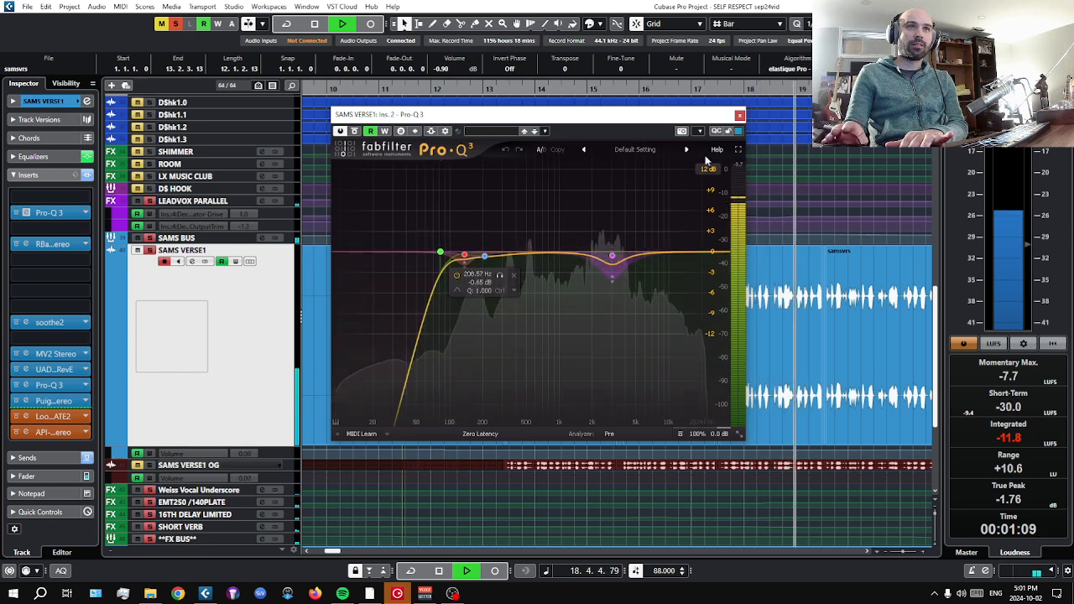
click(739, 114)
key(space)
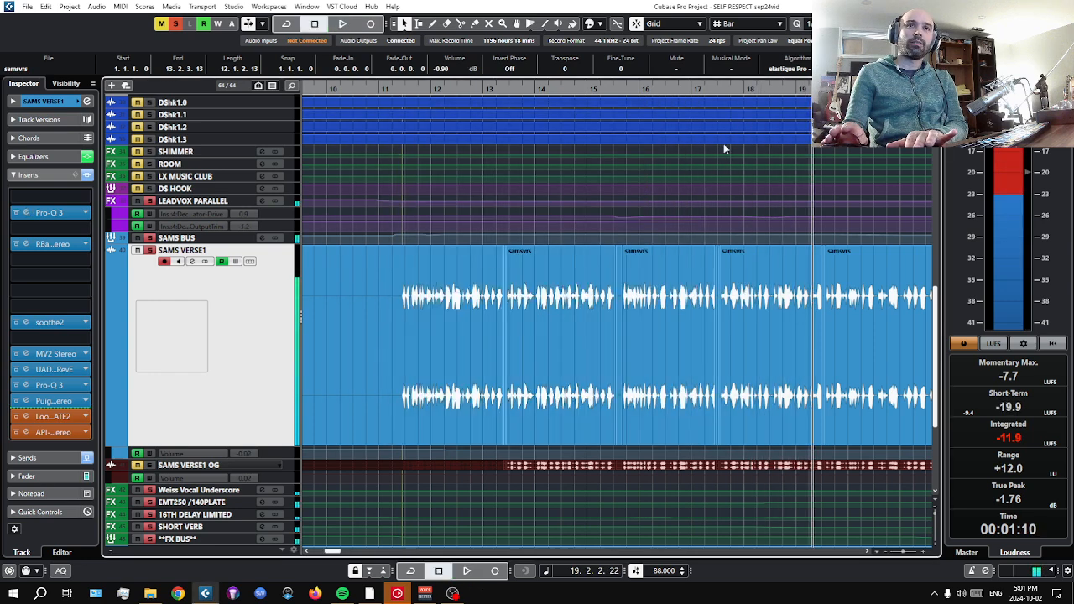
Return the playhead to bar 11, open the RBass insert on SAMS VERSE1 and move its window over the arrangement.
click(403, 89)
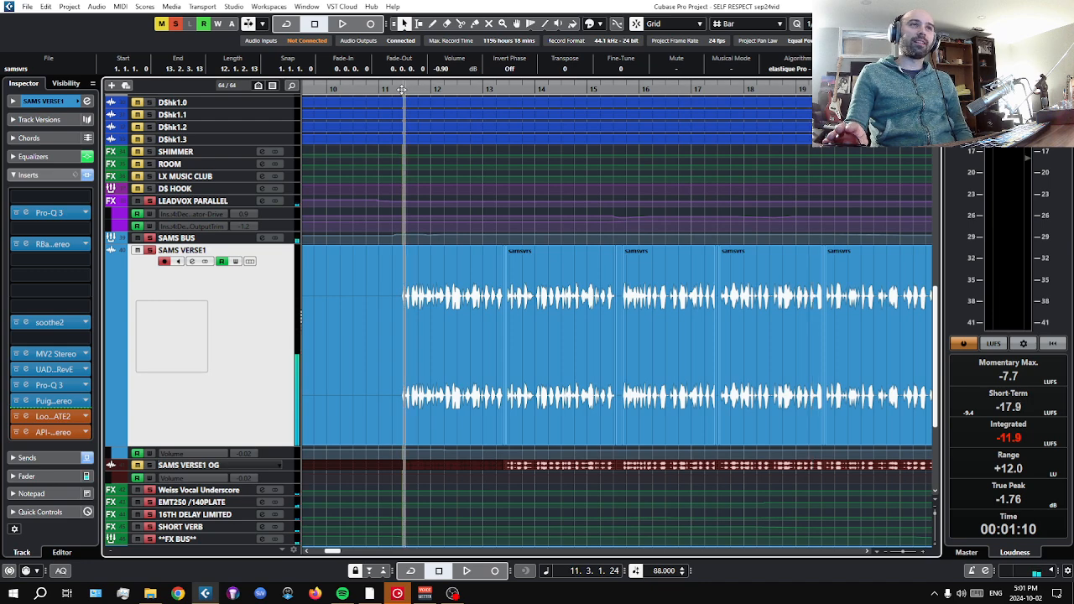
drag(403, 89, 379, 89)
click(55, 244)
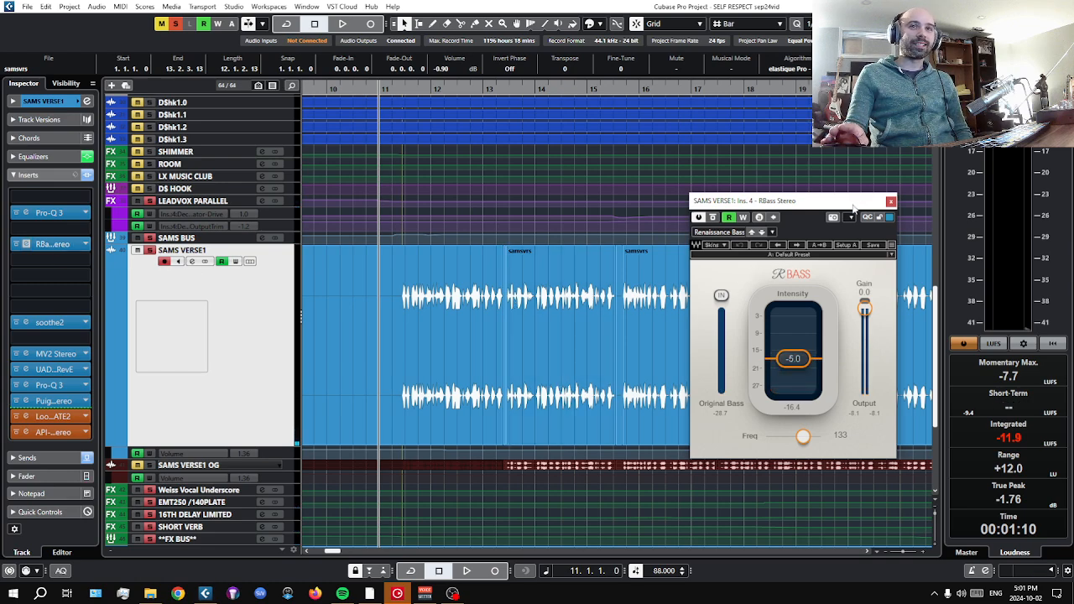
drag(852, 206, 662, 190)
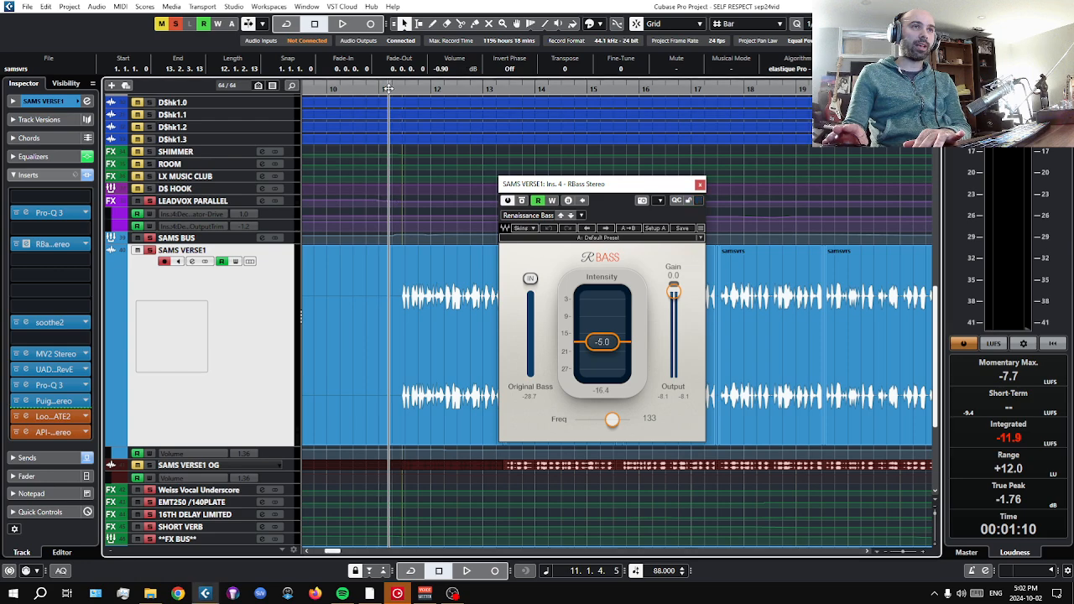
Take SAMS VERSE1 out of solo, play from bar 14 and bypass RBass, stop in bar 16, reactivate RBass and close its window.
drag(391, 83, 552, 83)
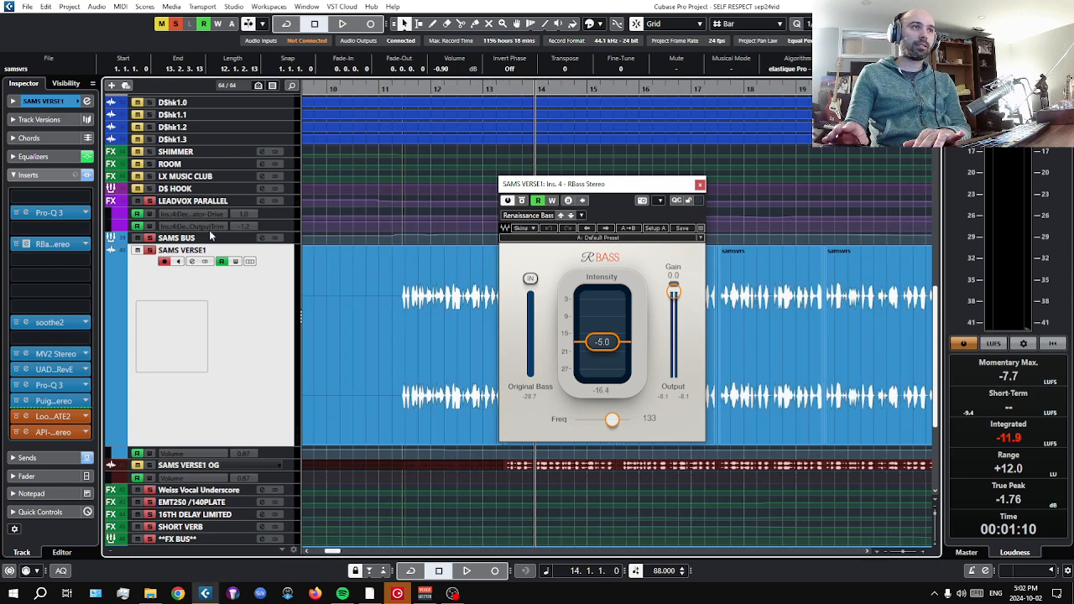
click(149, 252)
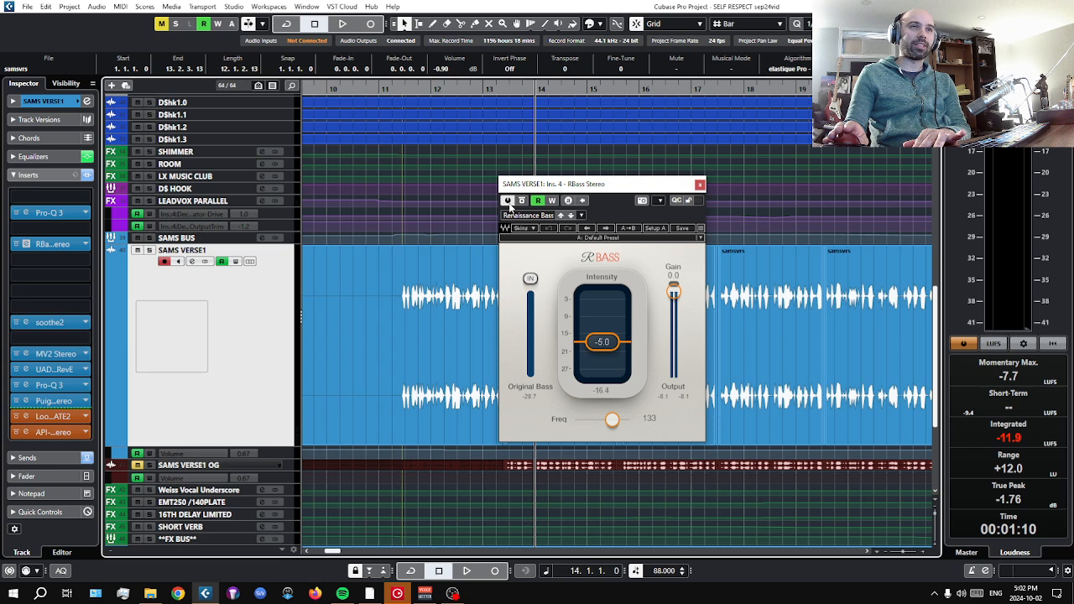
key(space)
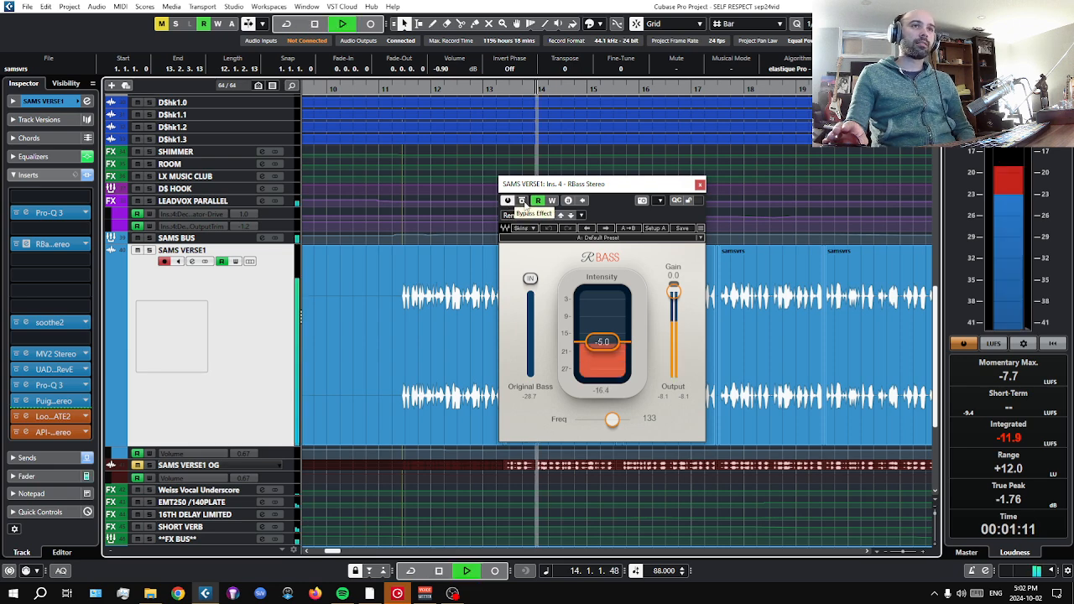
click(521, 201)
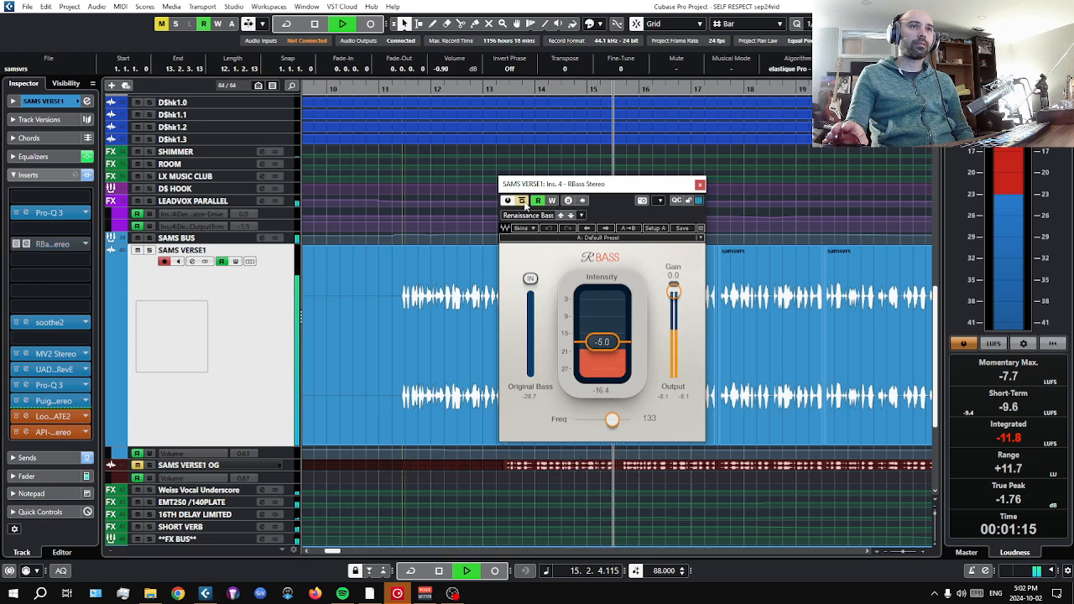
click(438, 572)
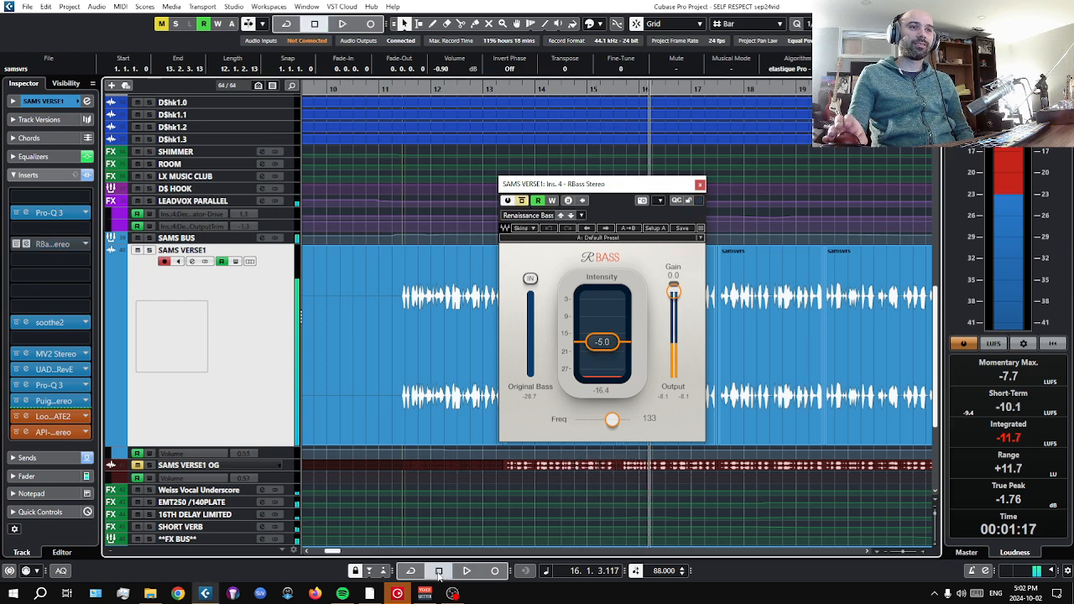
click(524, 201)
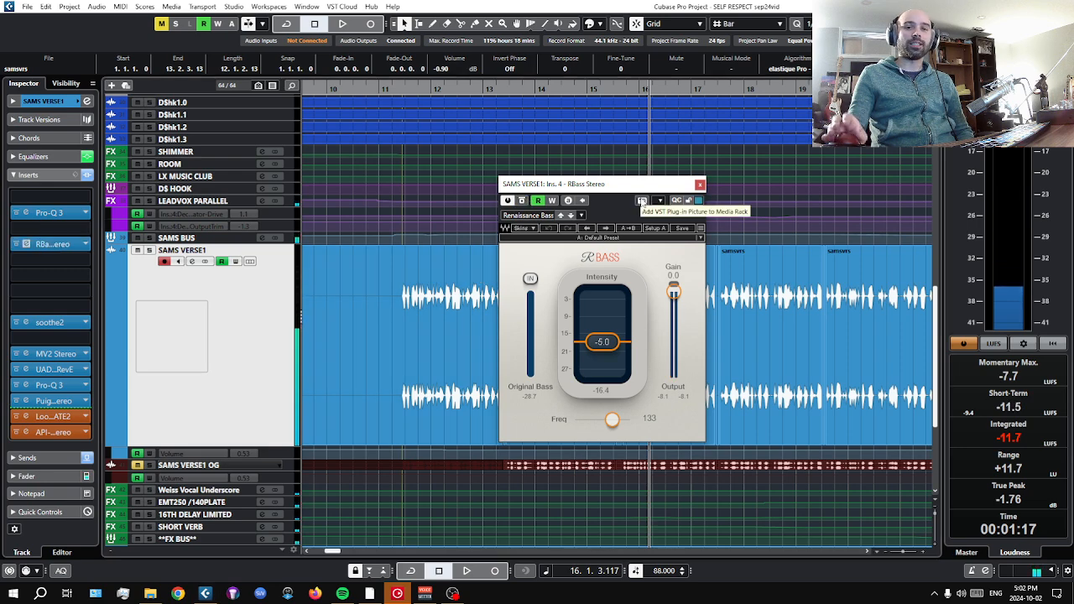
click(700, 184)
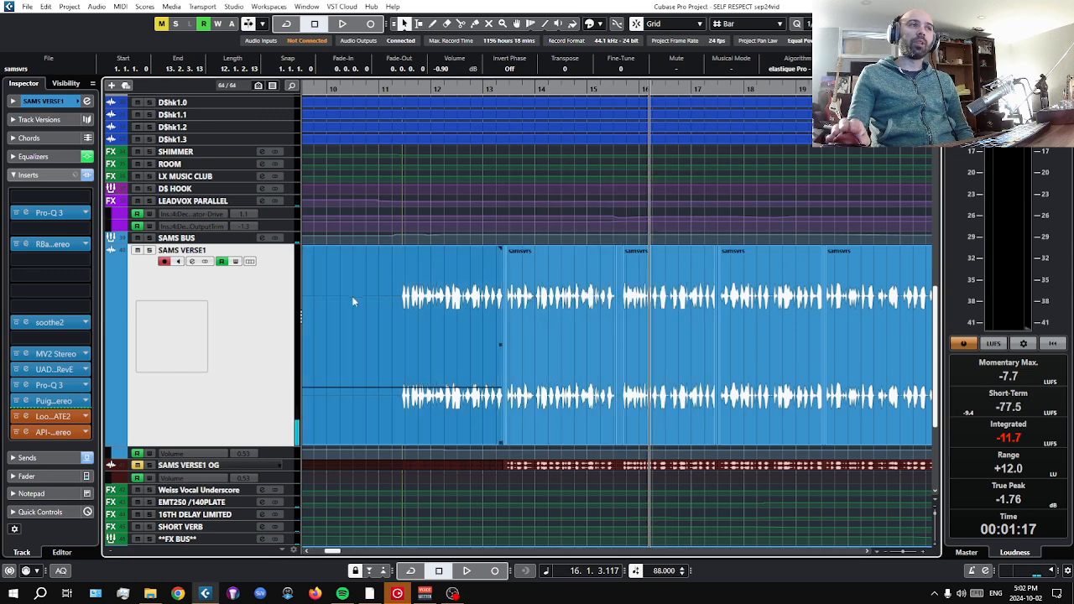
click(47, 248)
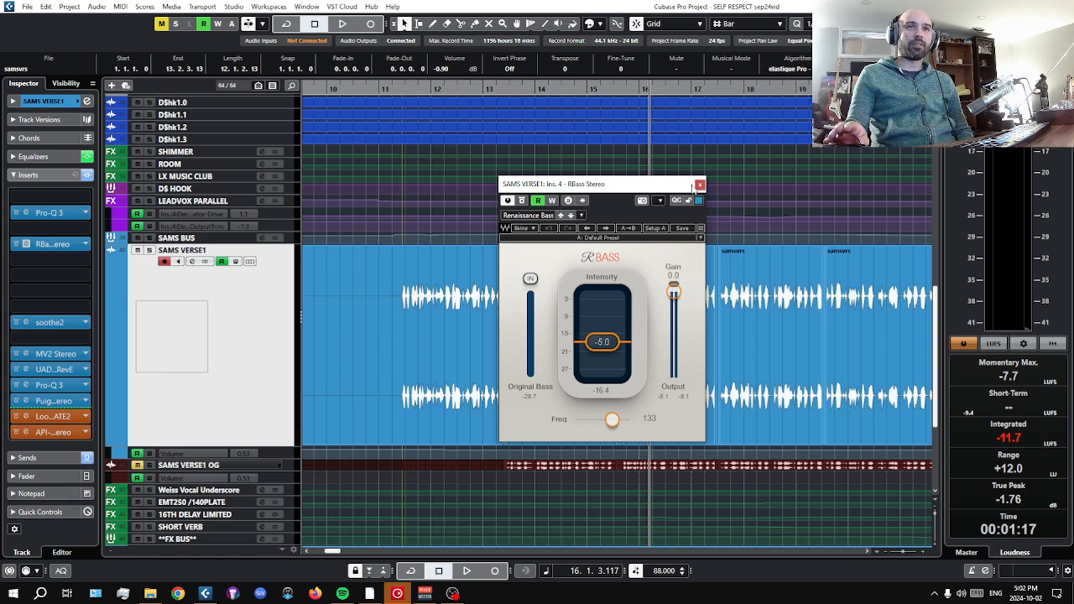
click(700, 184)
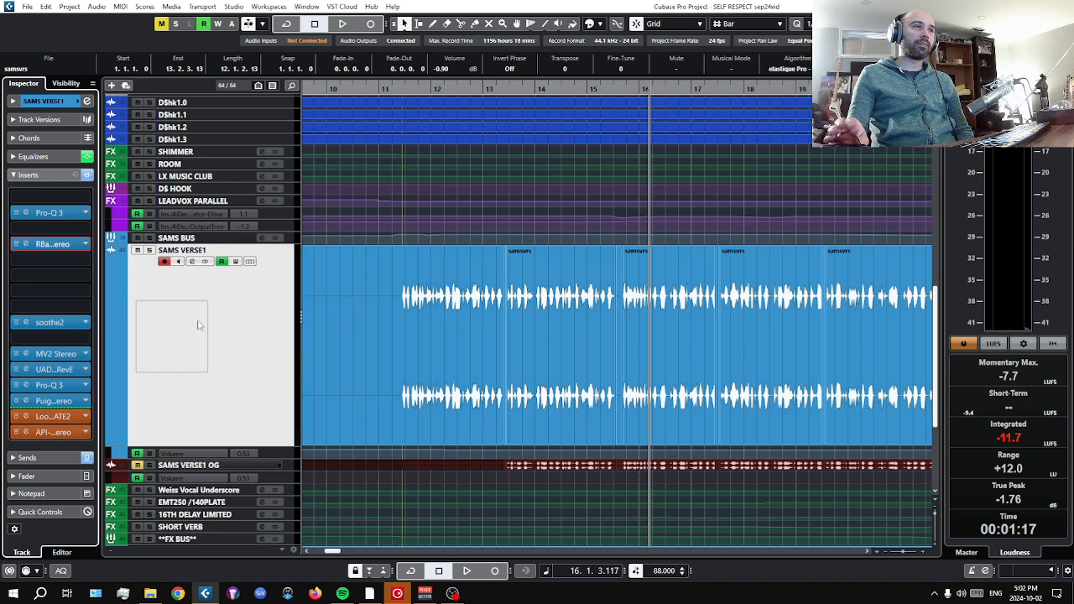
Inspect the settings of the soothe2 and MV2 Stereo inserts on SAMS VERSE1 one after the other, closing each window.
click(54, 325)
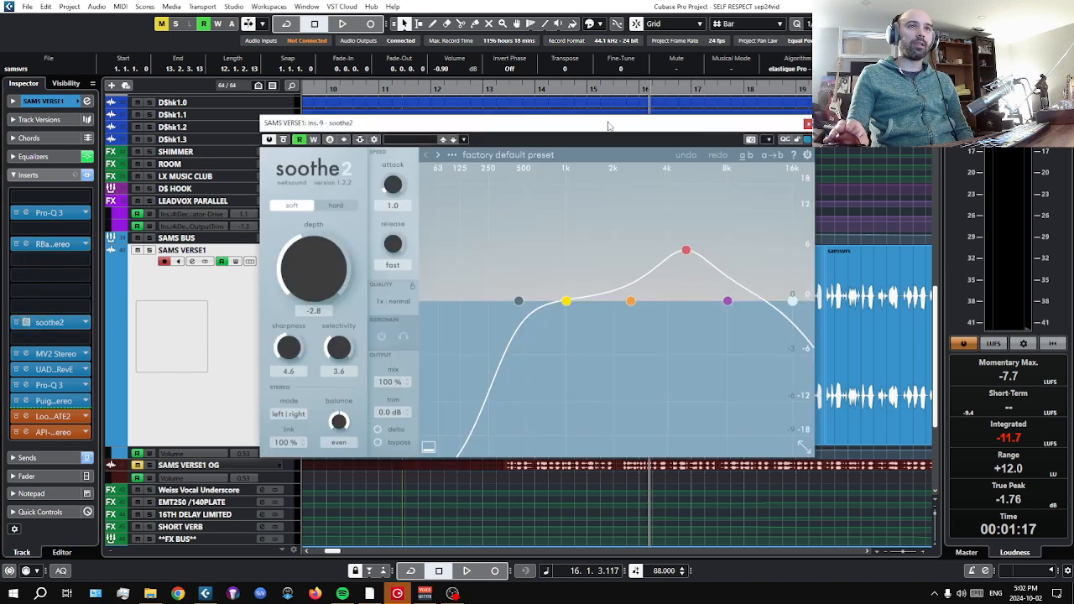
drag(609, 126, 574, 119)
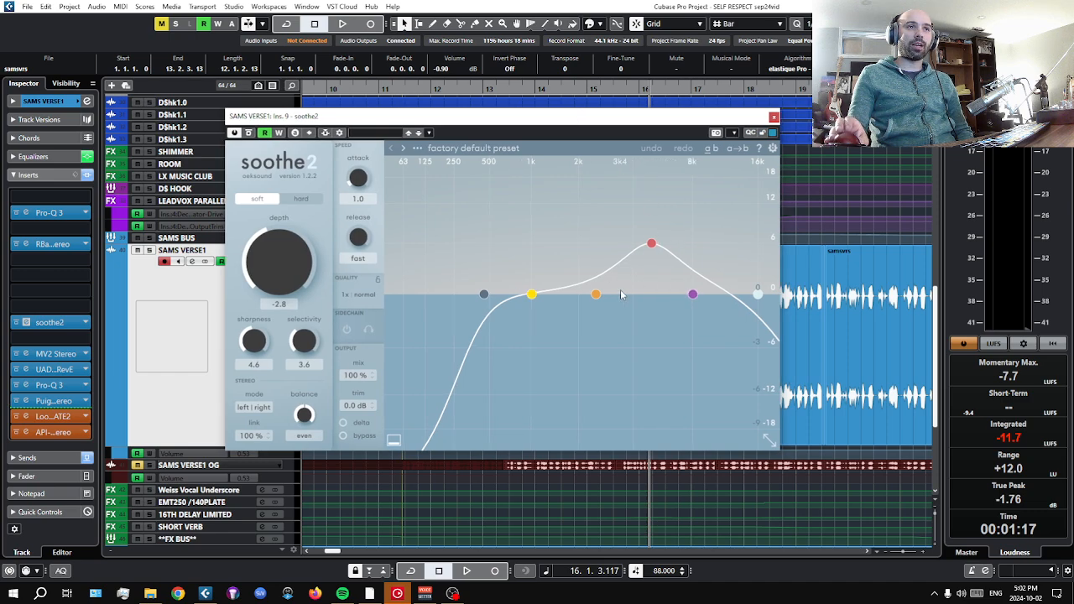
click(772, 116)
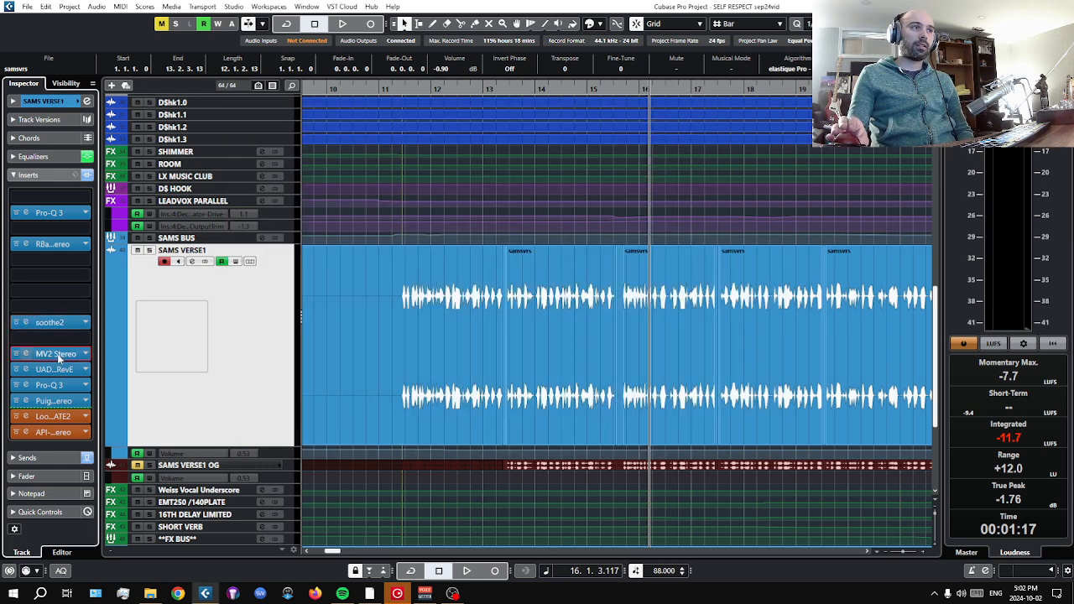
click(55, 354)
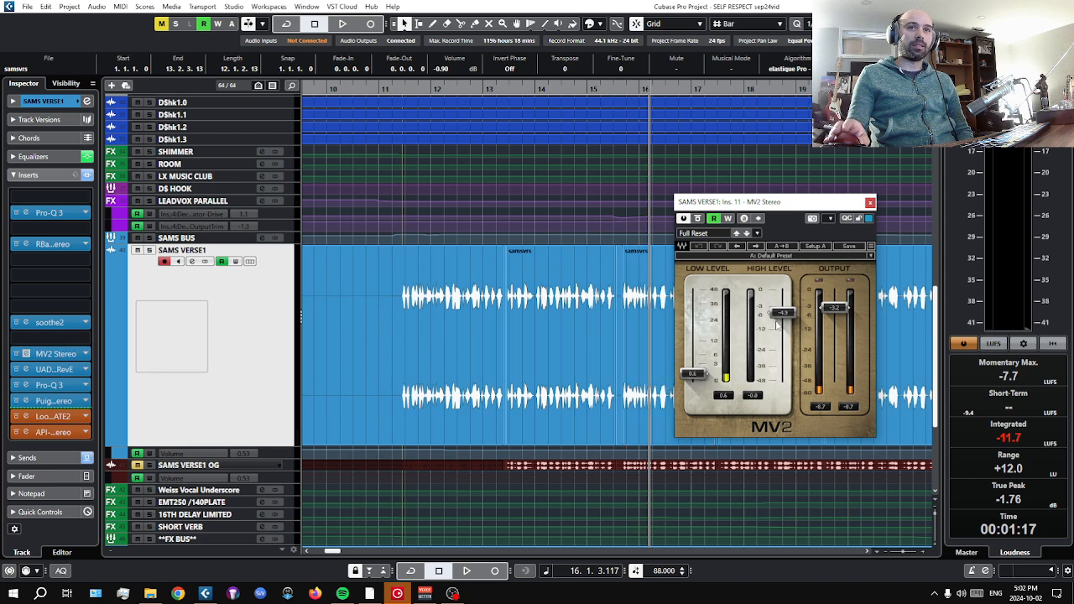
click(870, 203)
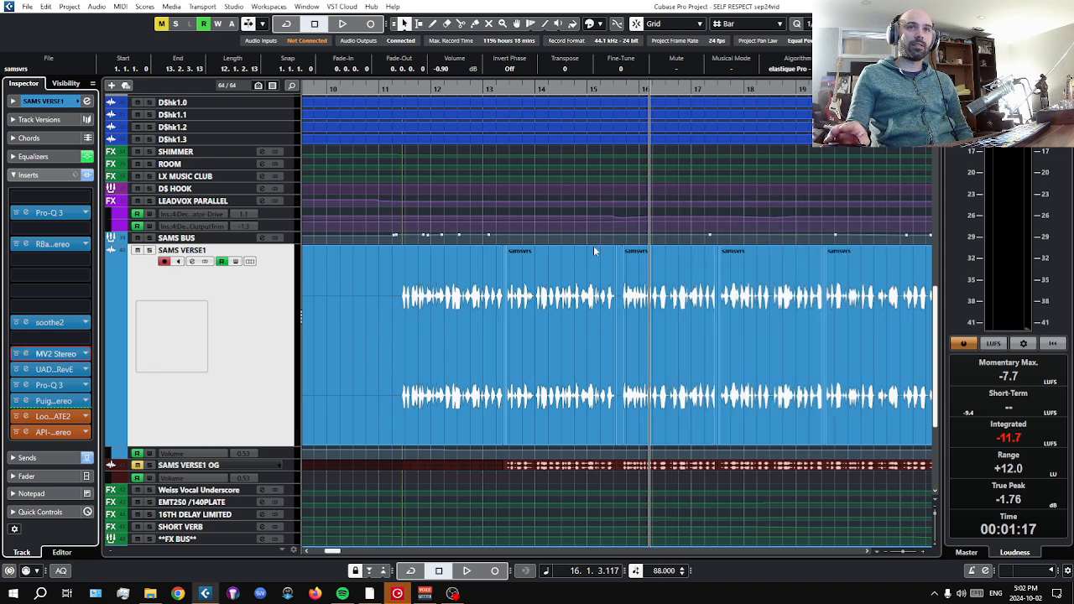
Open the UAD 1176LN Rev E insert on SAMS VERSE1, compare it bypassed and active during playback from bar 16, stop and close its window.
click(57, 374)
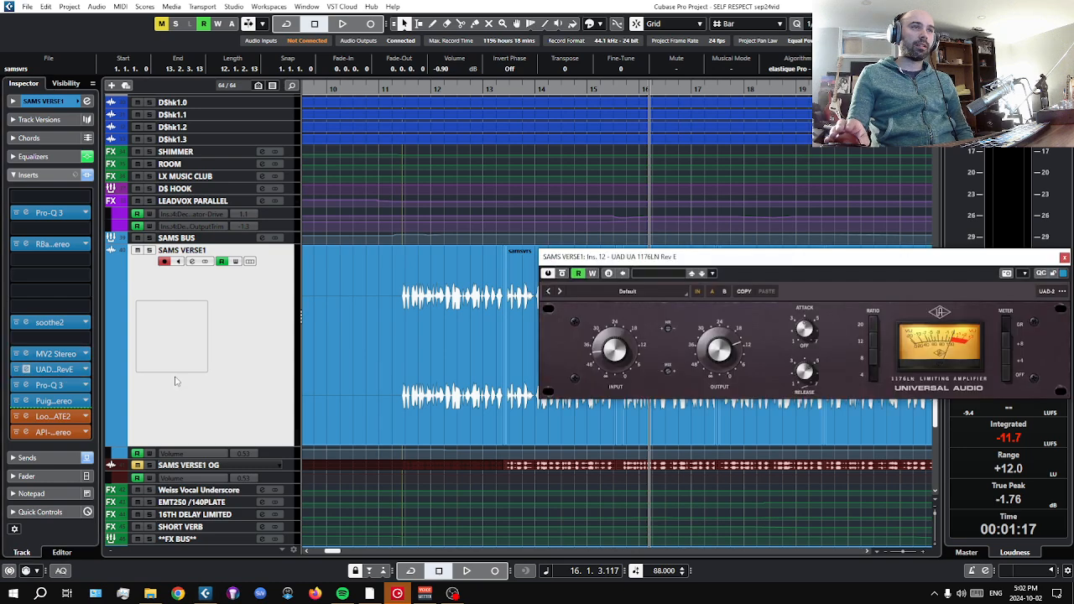
drag(747, 263, 566, 227)
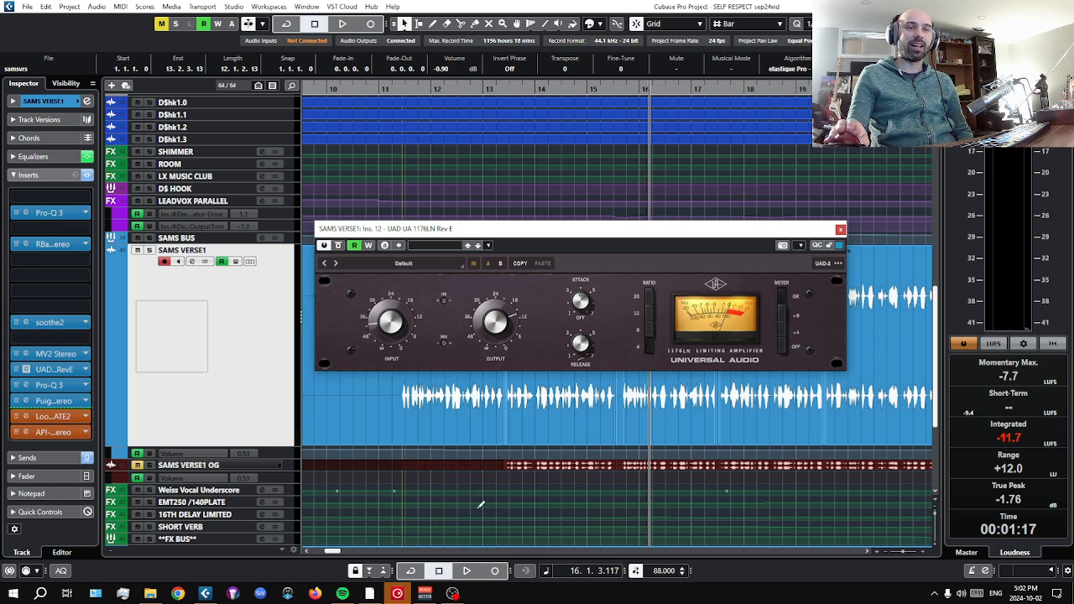
click(463, 572)
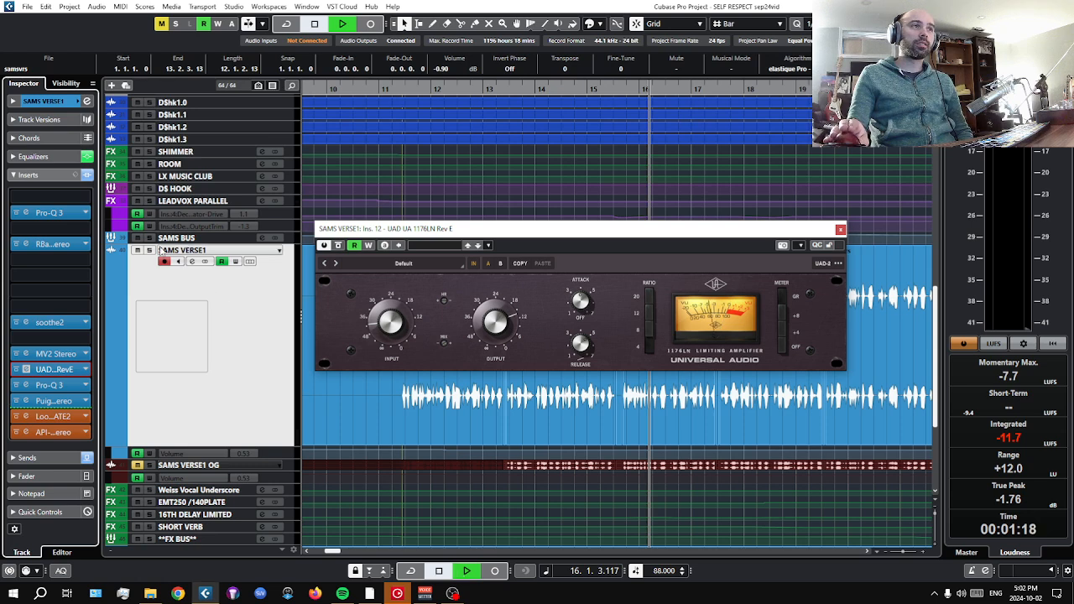
click(337, 245)
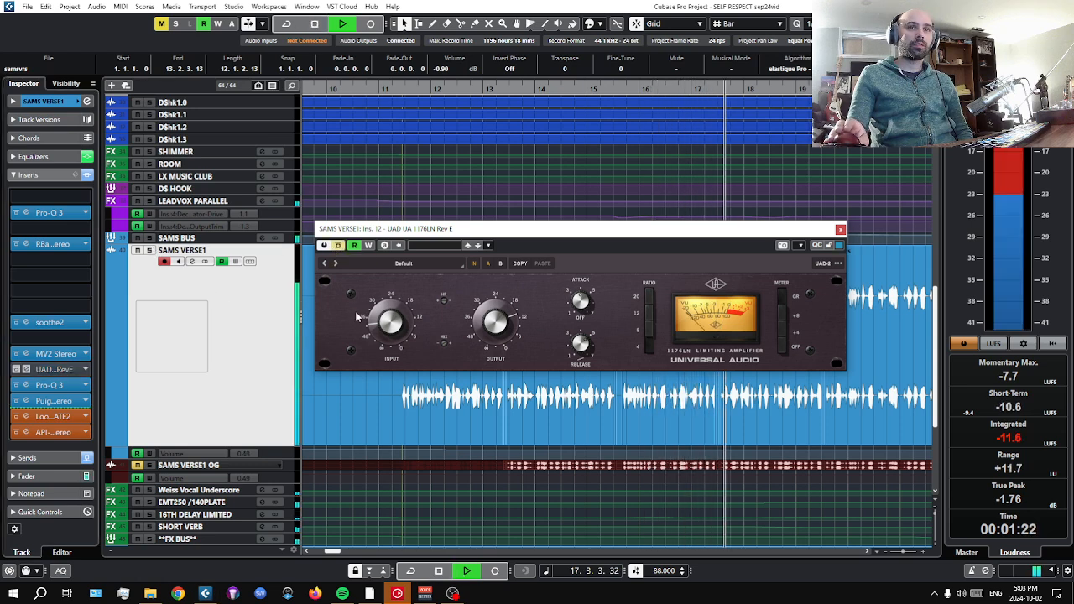
click(339, 245)
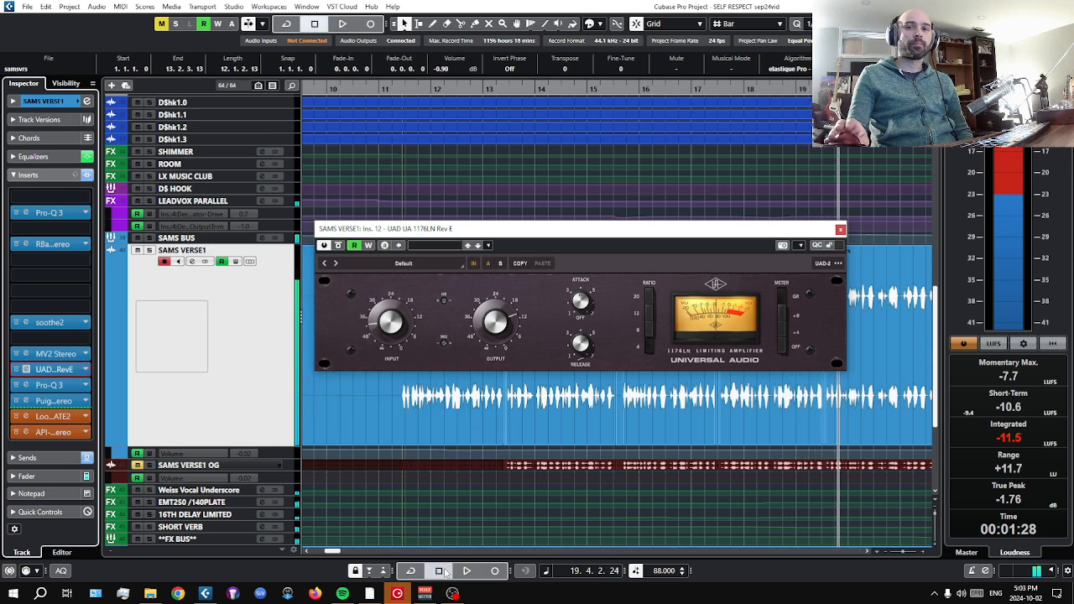
click(839, 229)
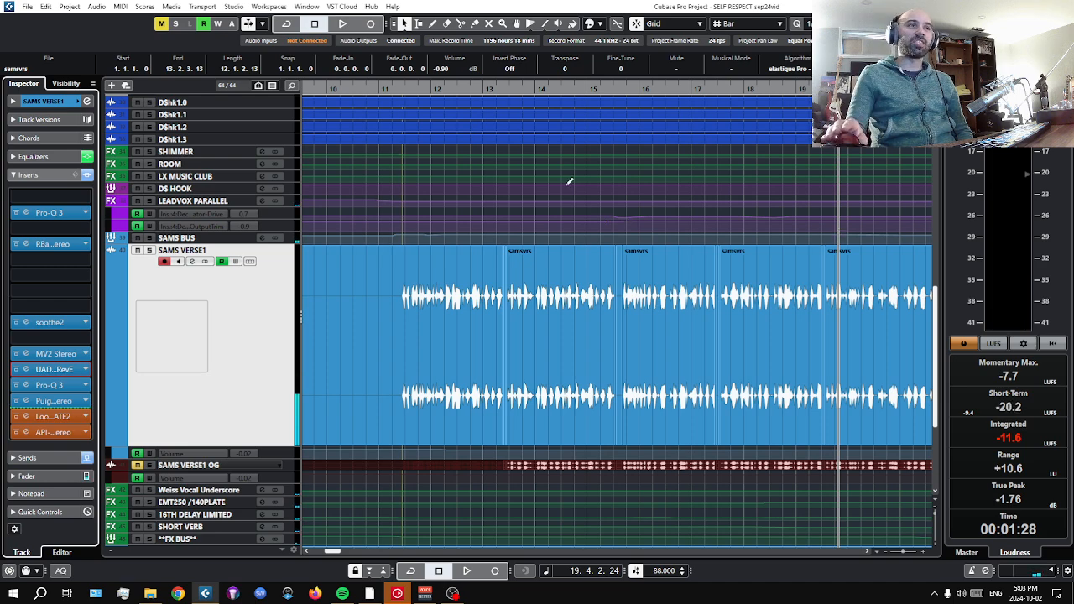
Open the Pro-Q 3 in insert slot 13 of SAMS VERSE1, shift its window slightly down, bypass it and play from bar 19.
click(48, 385)
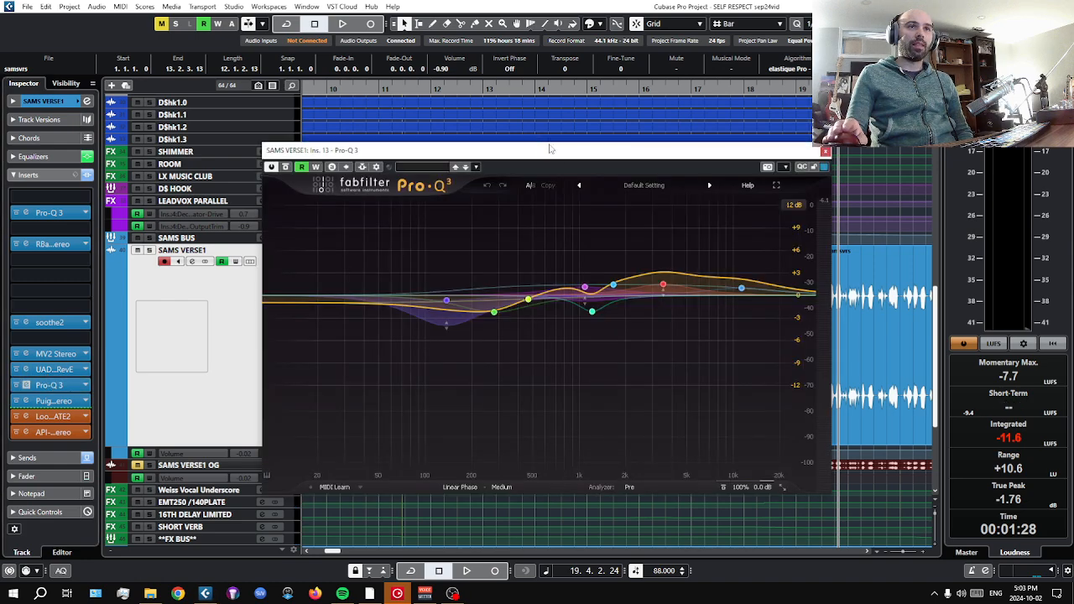
mouse_move(562, 156)
mouse_down()
mouse_move(515, 125)
mouse_move(528, 277)
mouse_move(531, 235)
mouse_move(560, 182)
mouse_move(555, 164)
mouse_move(563, 168)
mouse_up()
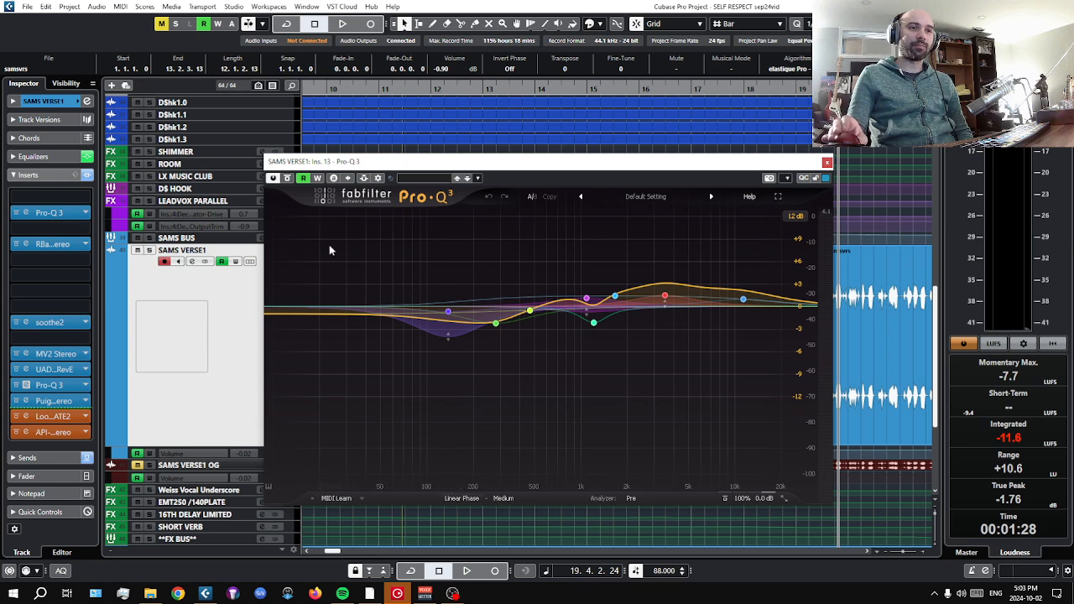
click(287, 178)
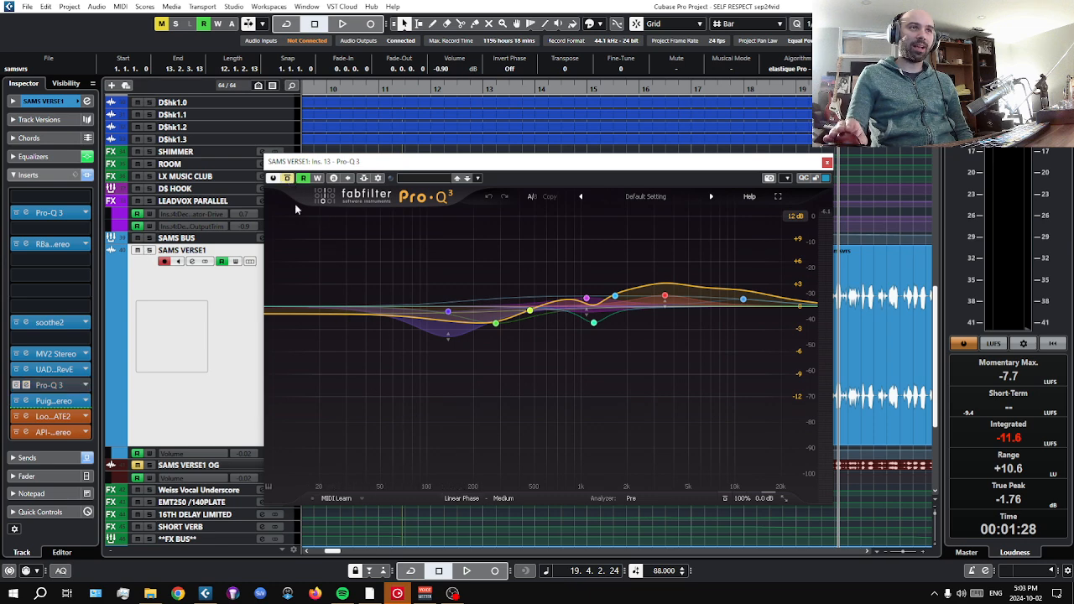
click(468, 572)
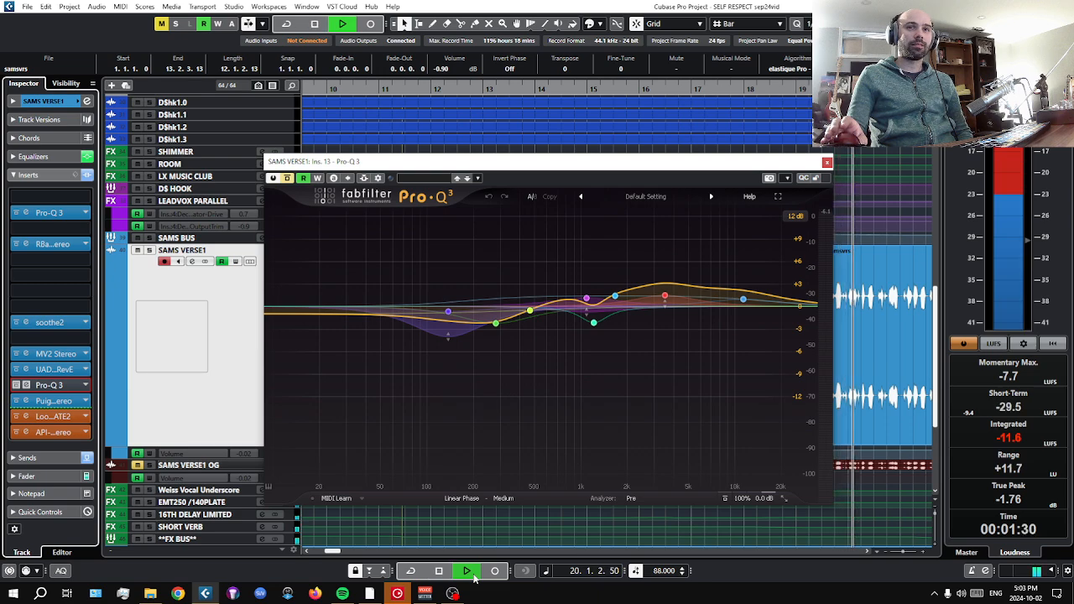
Compare the second Pro-Q 3 active and bypassed with SAMS VERSE1 in solo, stop in bar 25 and reactivate it.
click(287, 178)
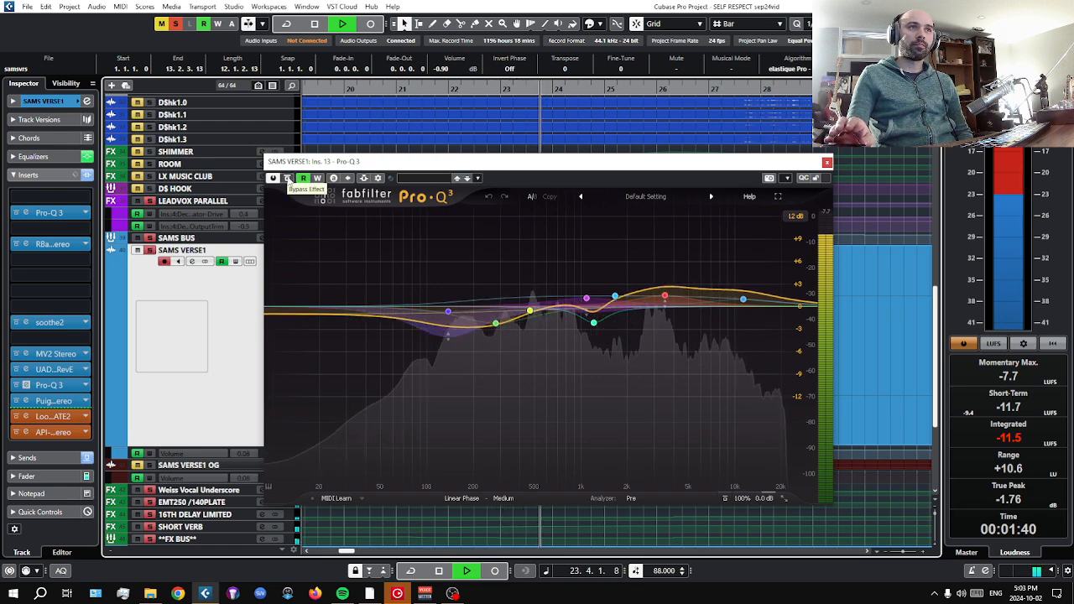
click(287, 178)
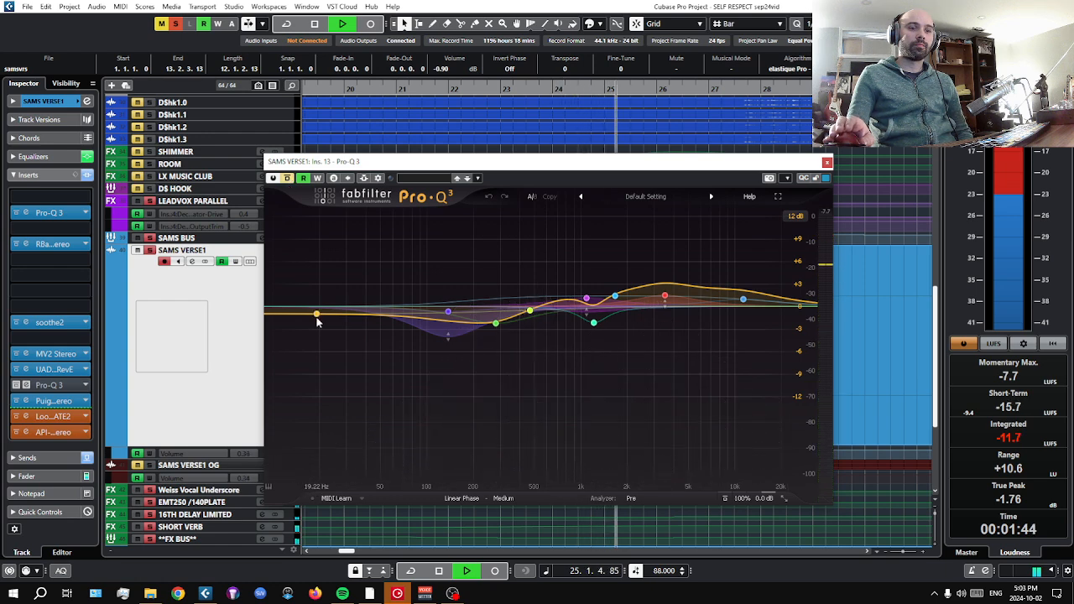
key(space)
click(287, 178)
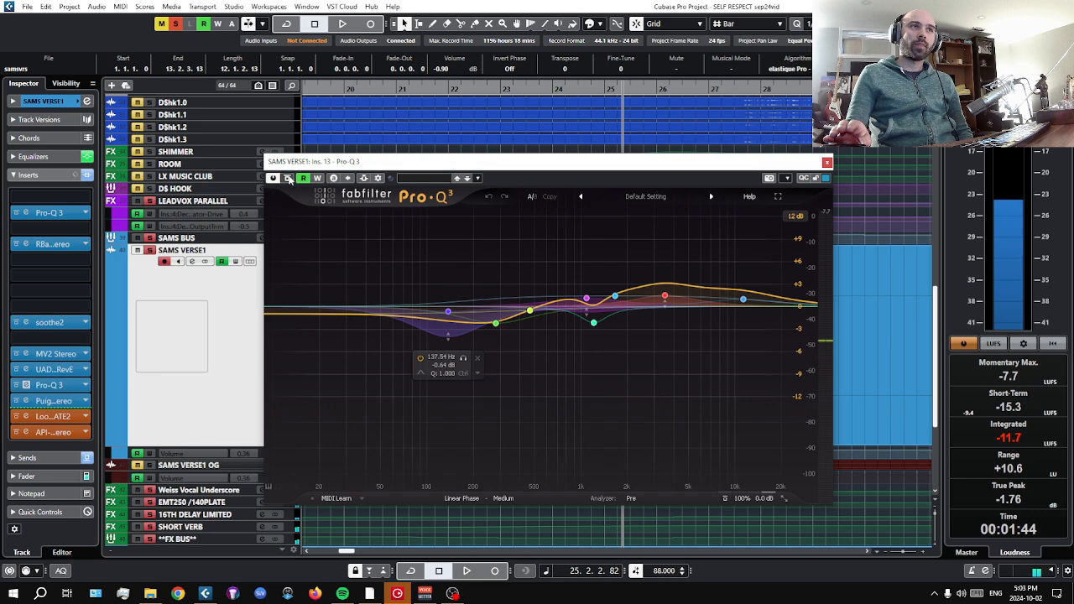
Toggle the solo on SAMS VERSE1 off and on, audition Pro-Q 3's 1668.4 Hz band in solo from bar 25, clear its solo and stop.
click(149, 250)
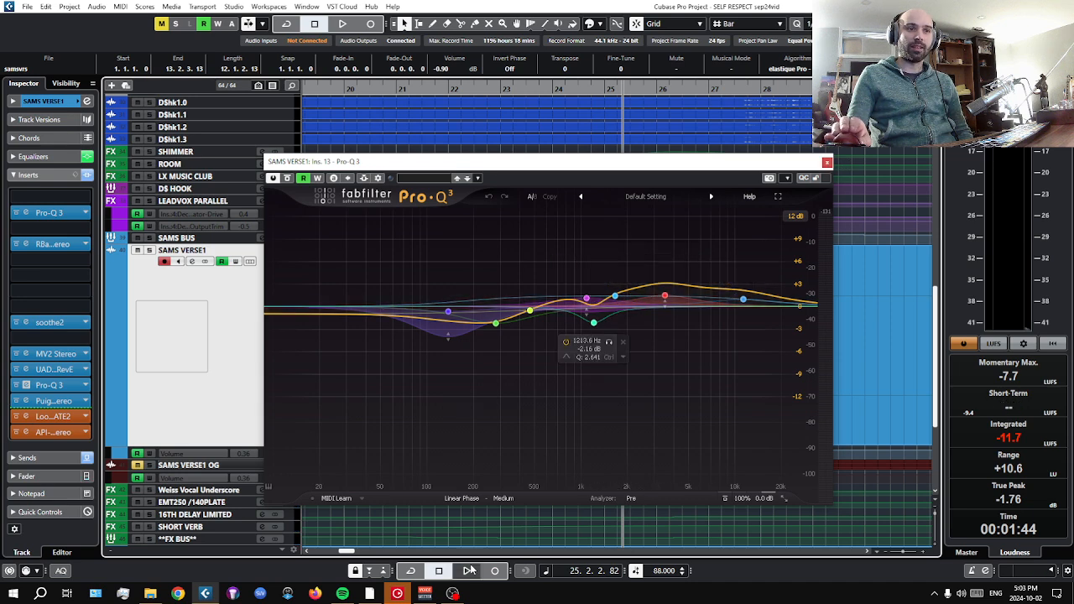
click(151, 252)
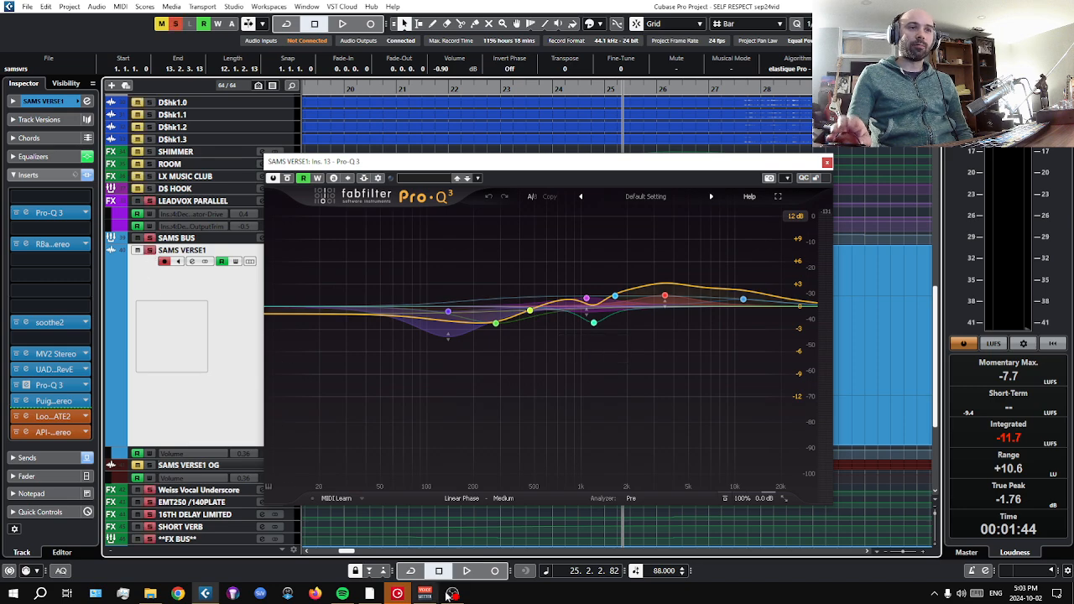
click(466, 570)
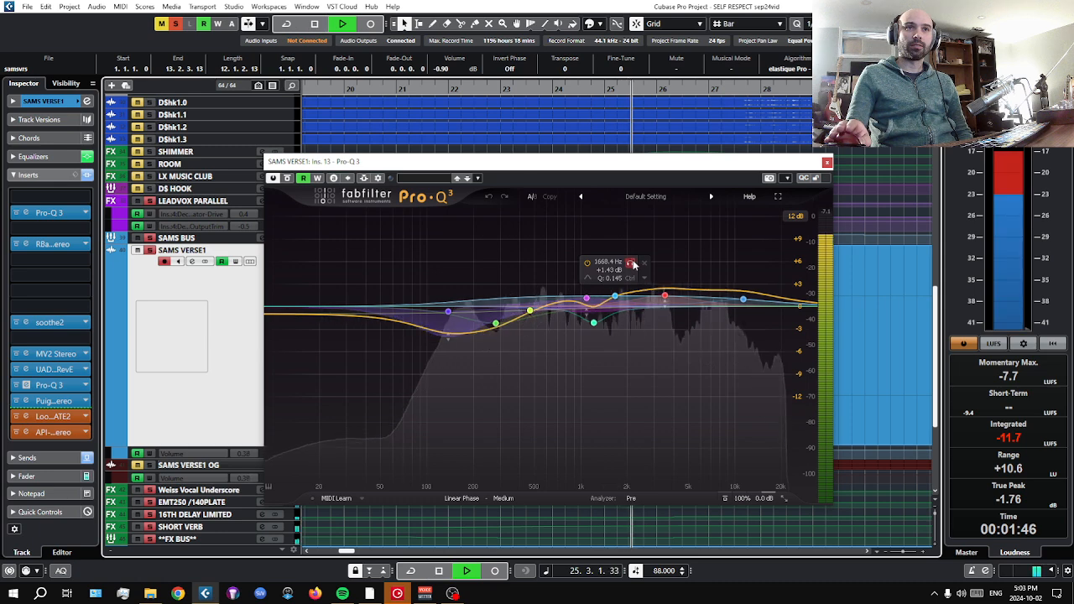
click(631, 264)
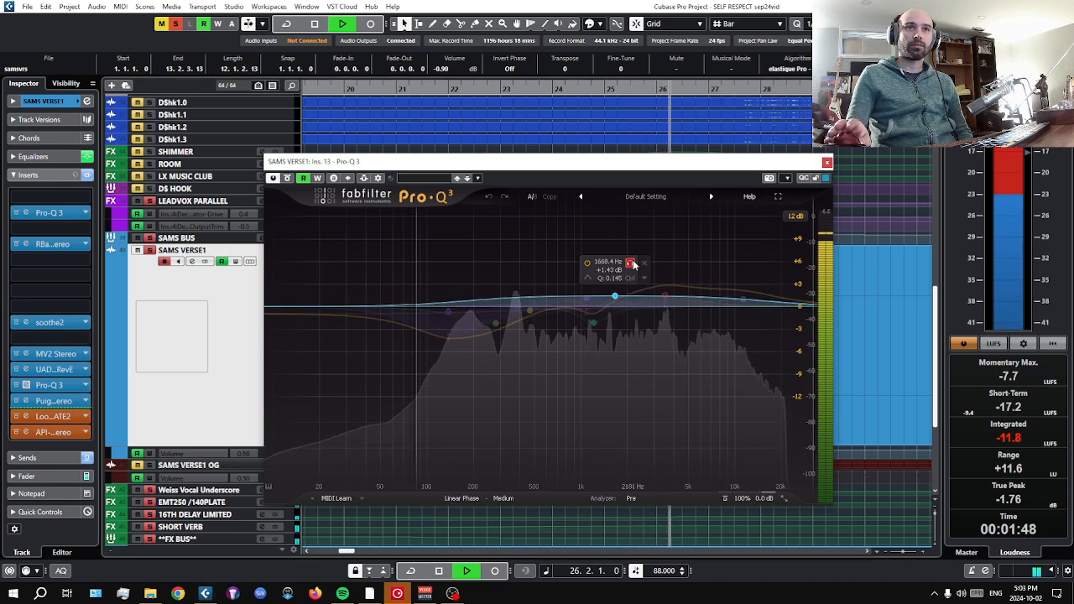
click(632, 263)
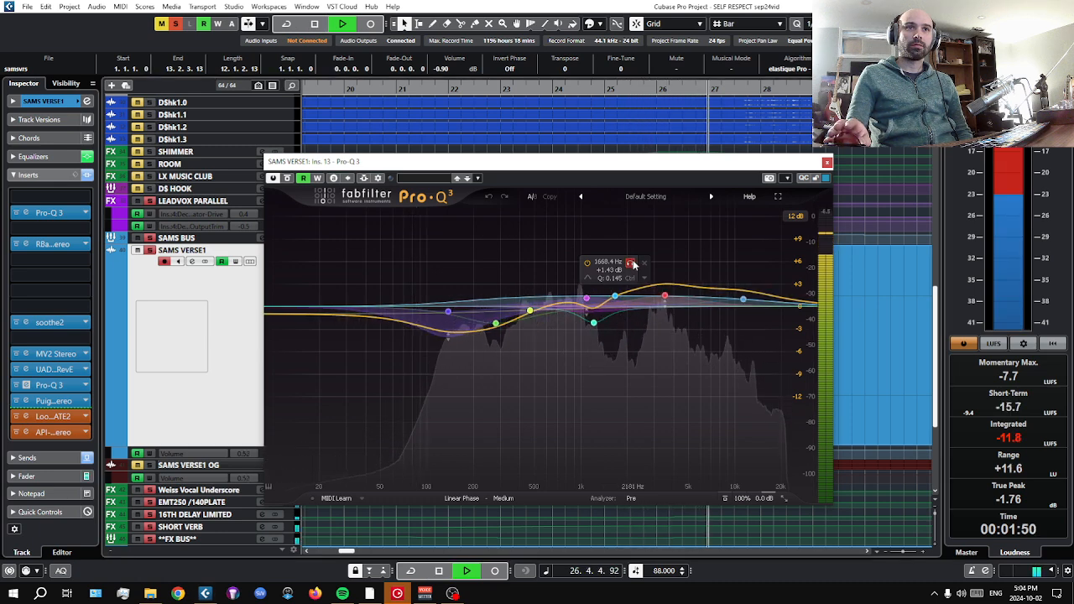
key(space)
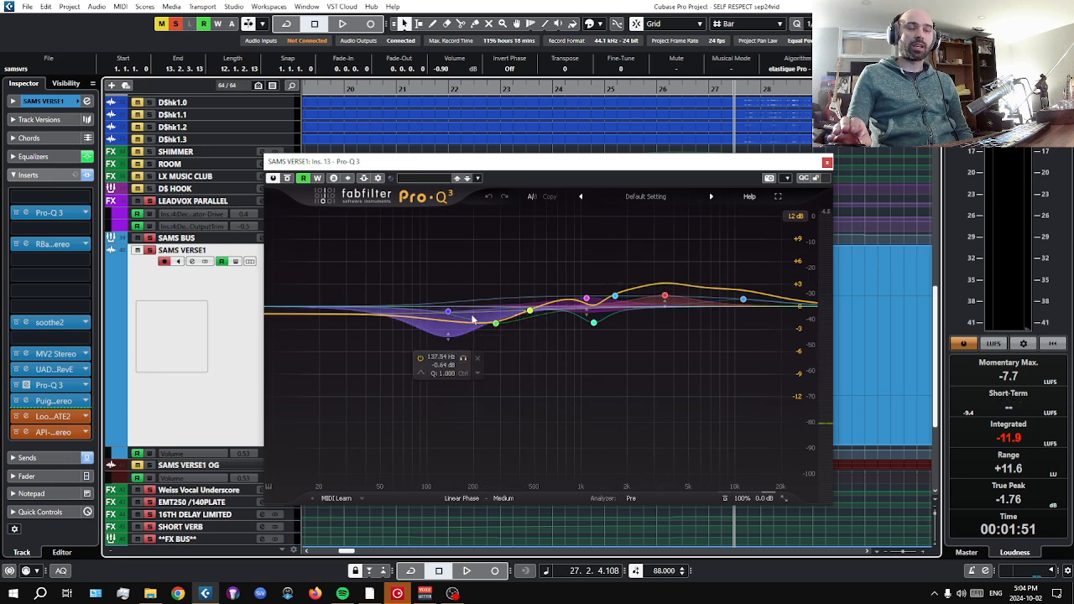
Move the playhead back to bar 17, audition the 137.54 Hz band of Pro-Q 3 during playback, stop in bar 19 and close its window.
drag(353, 89, 269, 87)
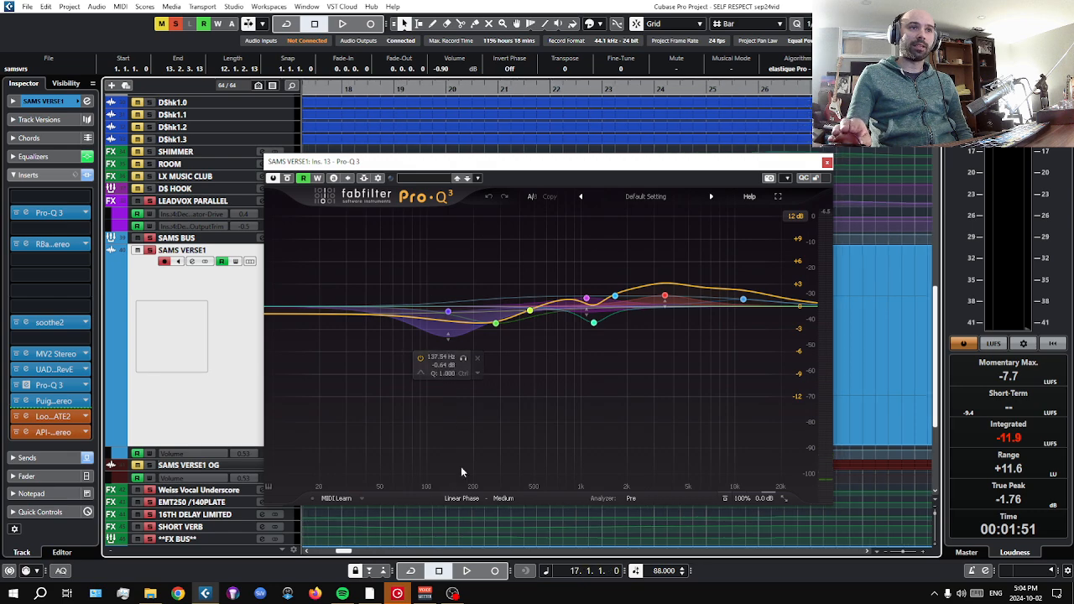
click(468, 571)
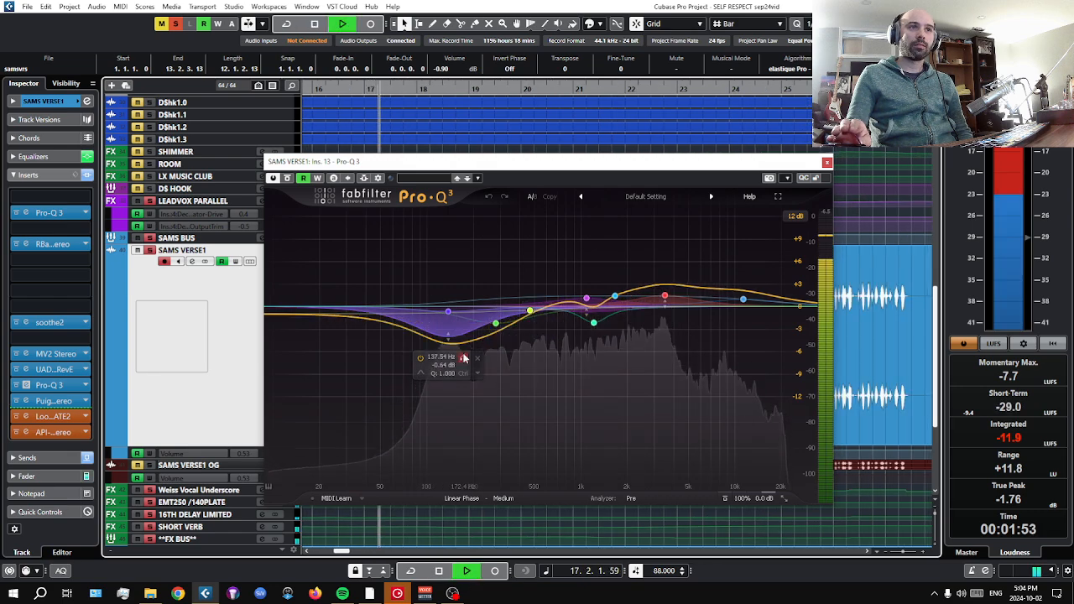
click(464, 358)
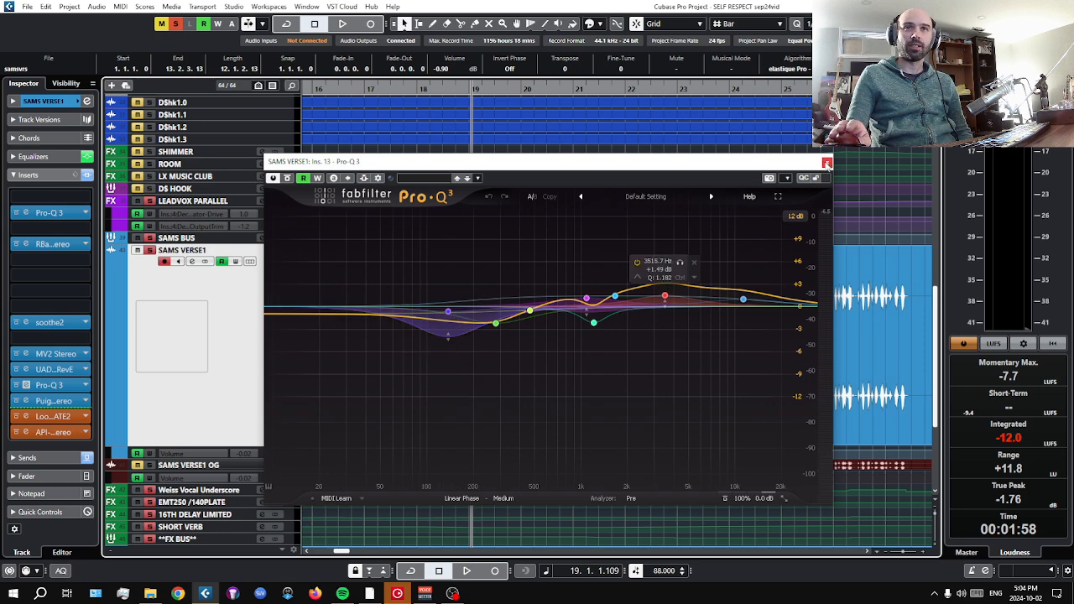
click(827, 162)
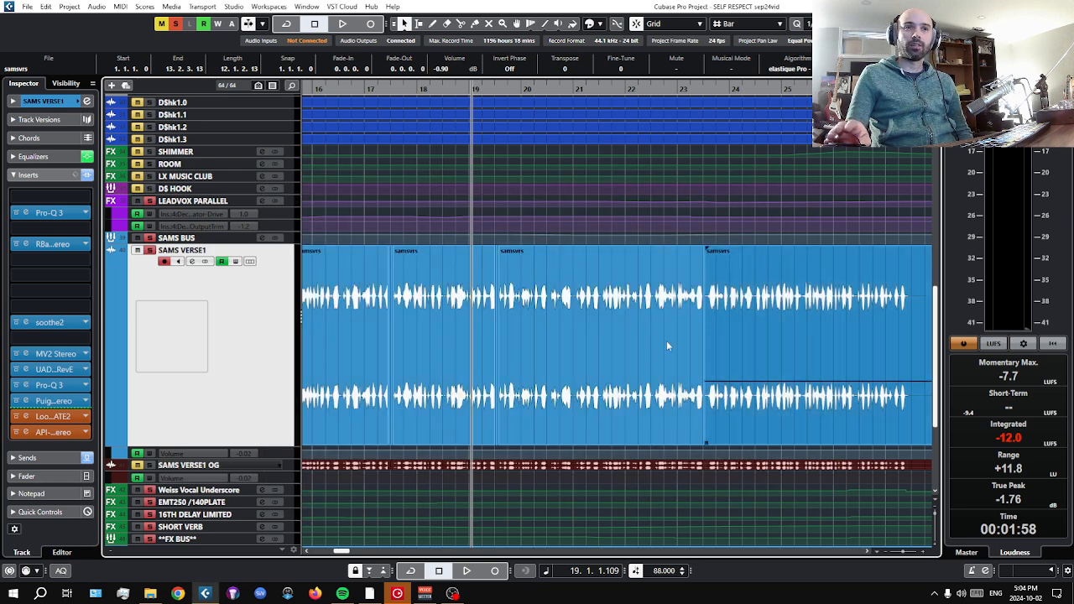
Review the second Pro-Q 3's curve again alongside the RBass settings on SAMS VERSE1, closing each window.
click(52, 386)
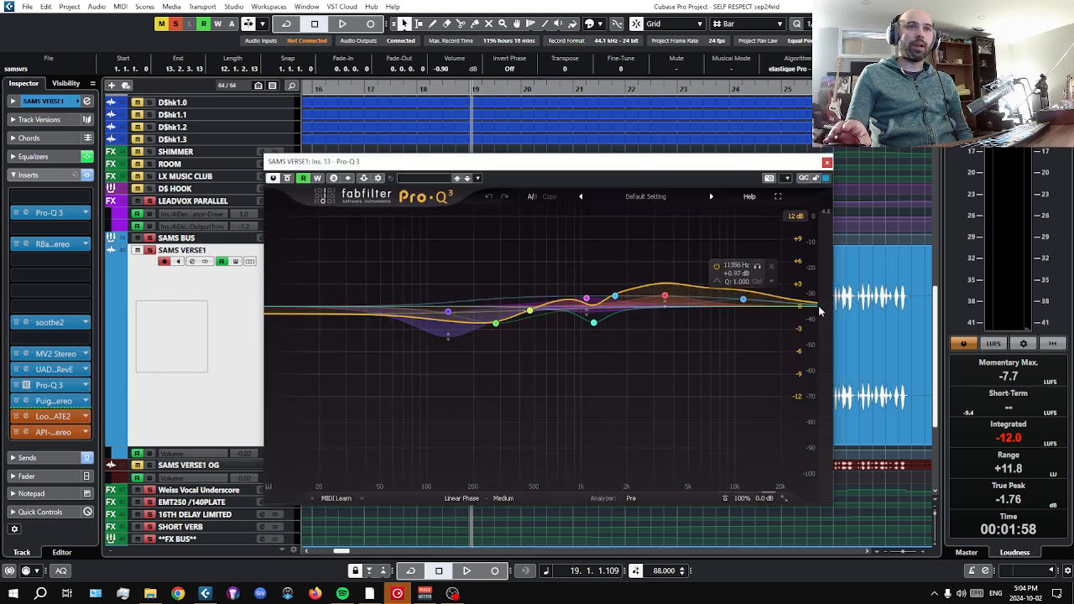
click(826, 162)
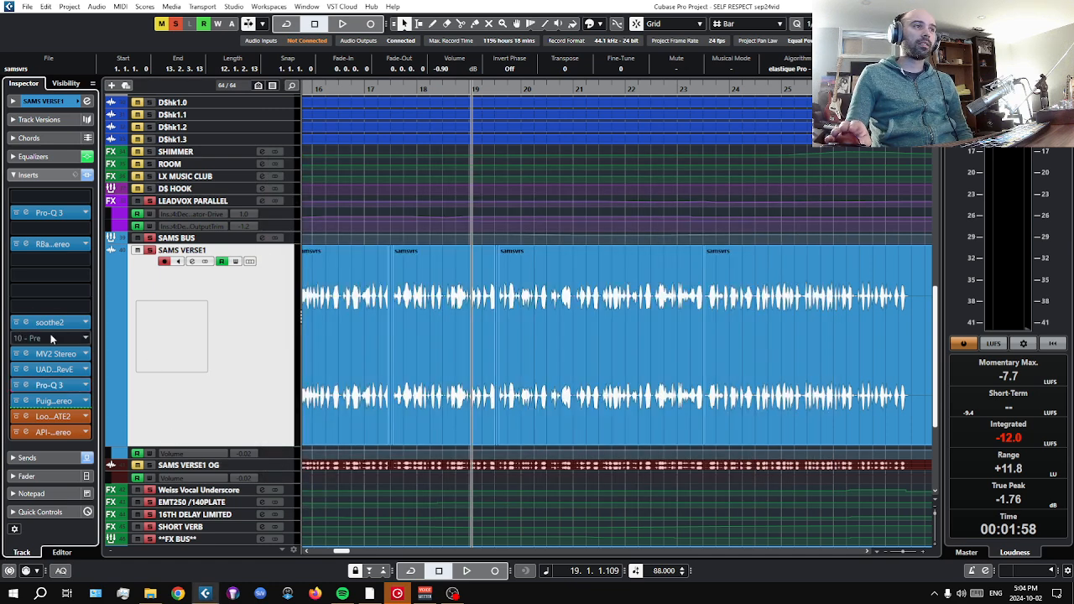
click(40, 247)
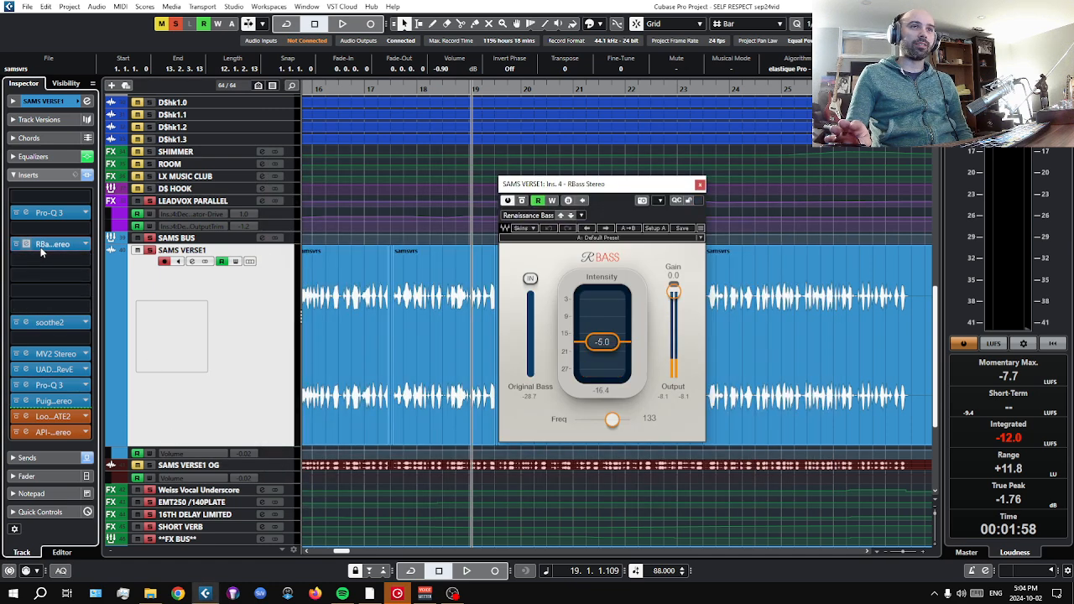
click(40, 247)
click(44, 386)
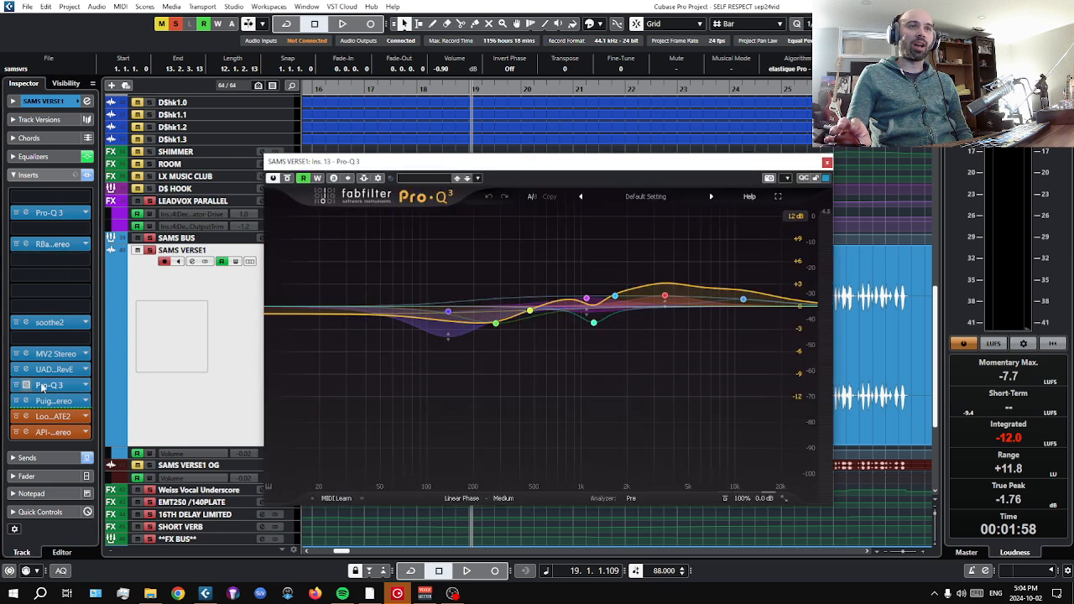
click(55, 386)
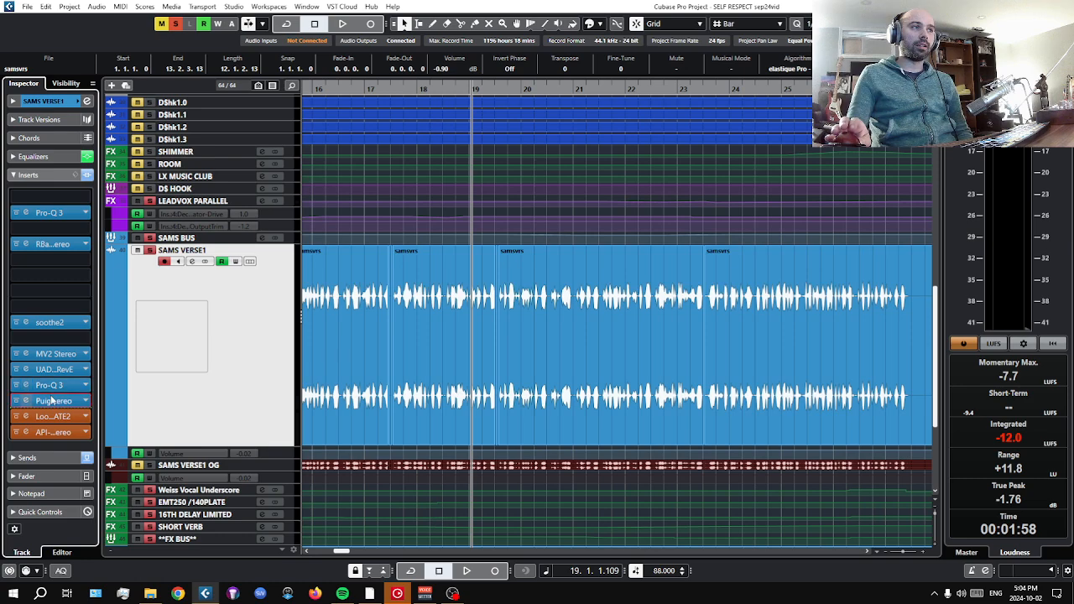
Open the PuigTec EQP1A insert, take SAMS VERSE1 out of solo, play from bar 12 and bypass the equalizer.
click(52, 401)
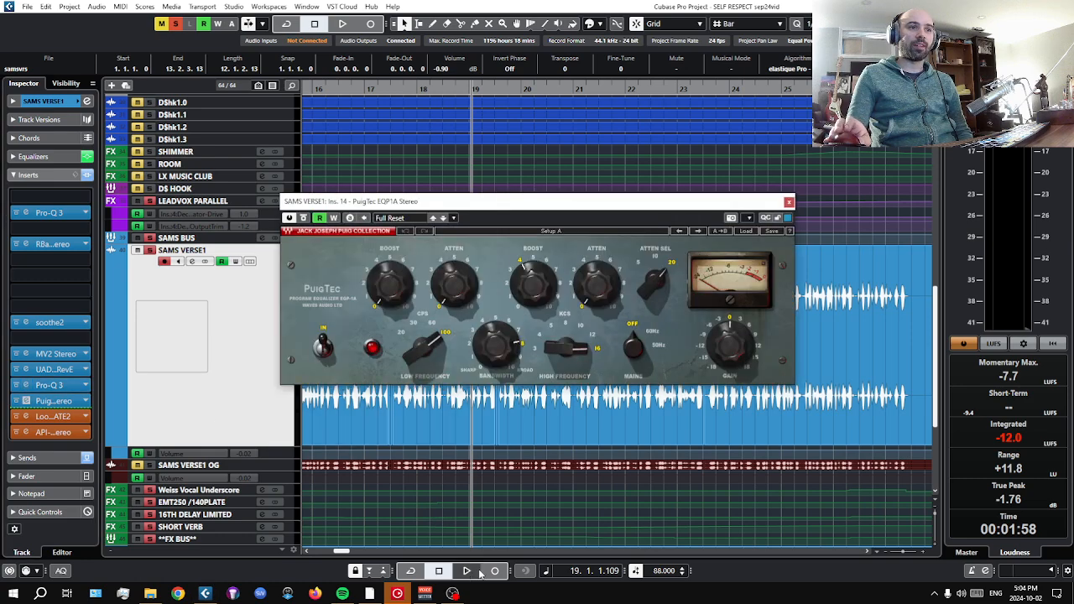
drag(379, 90, 568, 124)
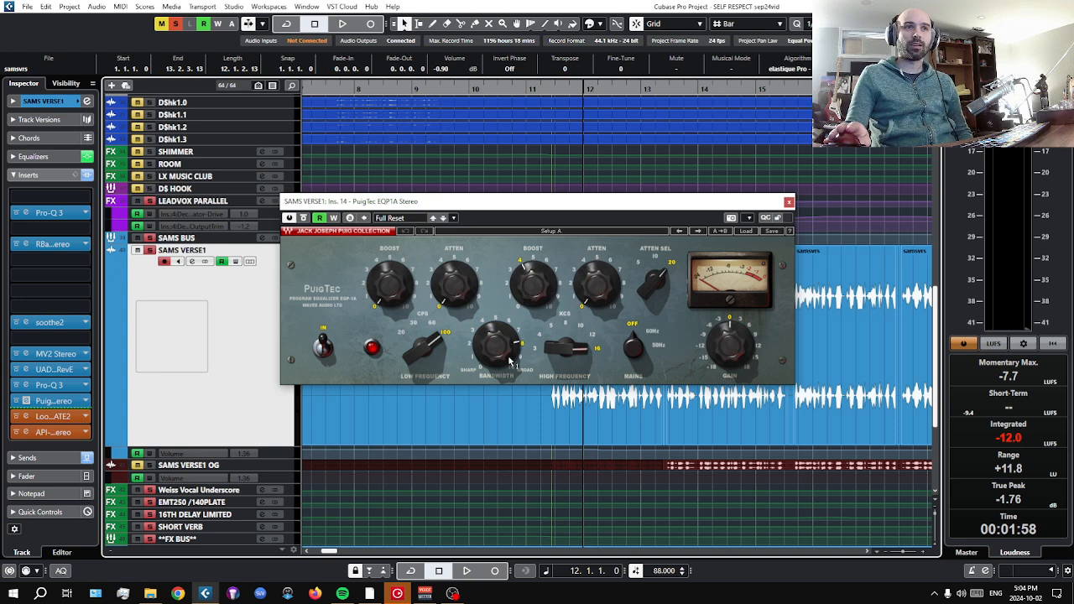
click(466, 571)
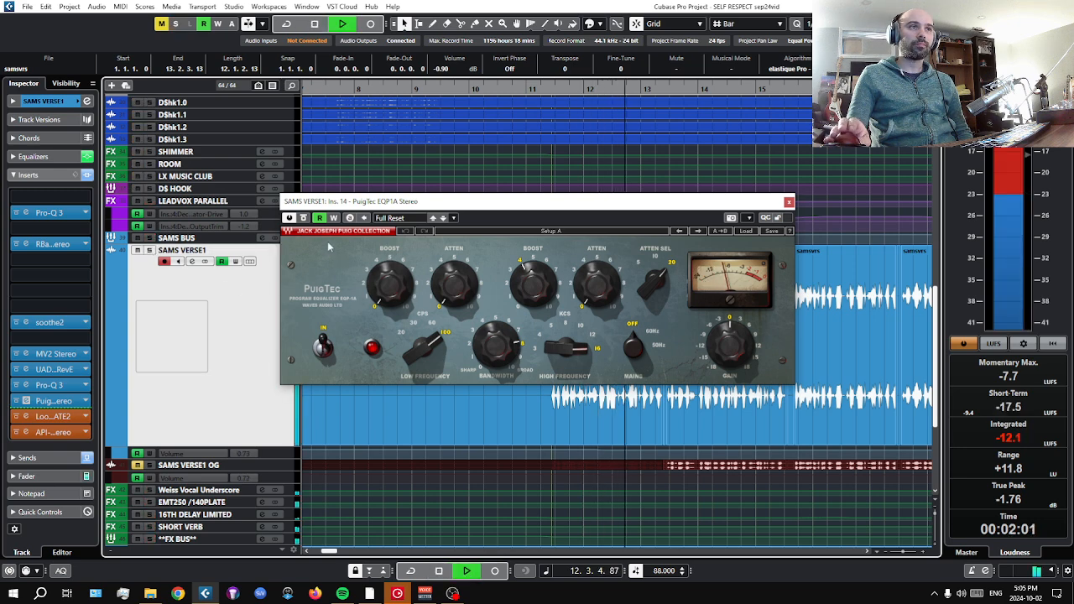
click(304, 219)
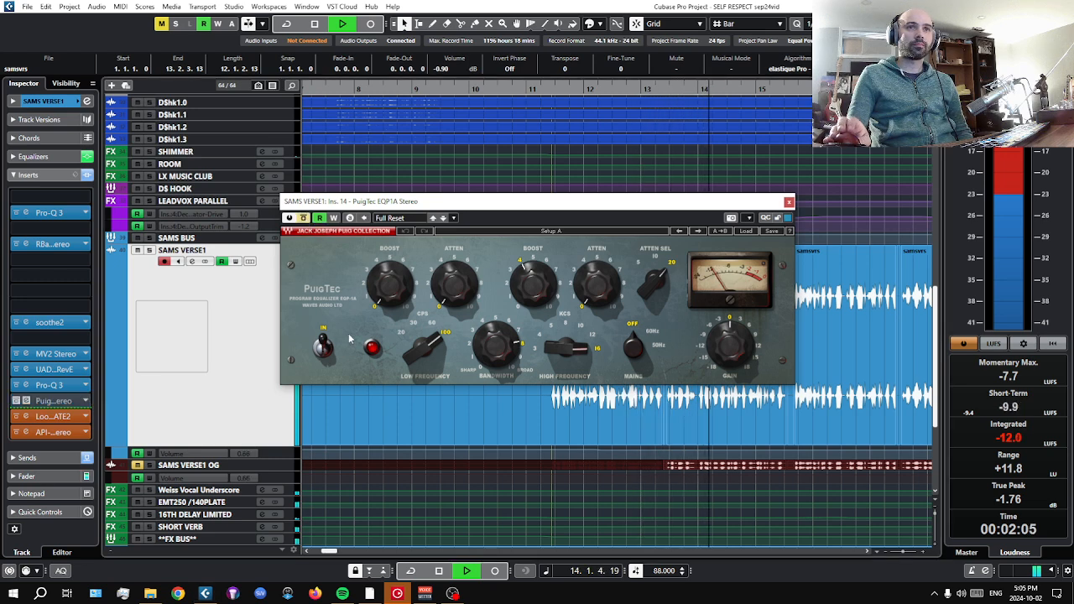
Solo SAMS VERSE1, reactivate PuigTec EQP1A during playback, stop in bar 17 and take the track out of solo.
click(149, 250)
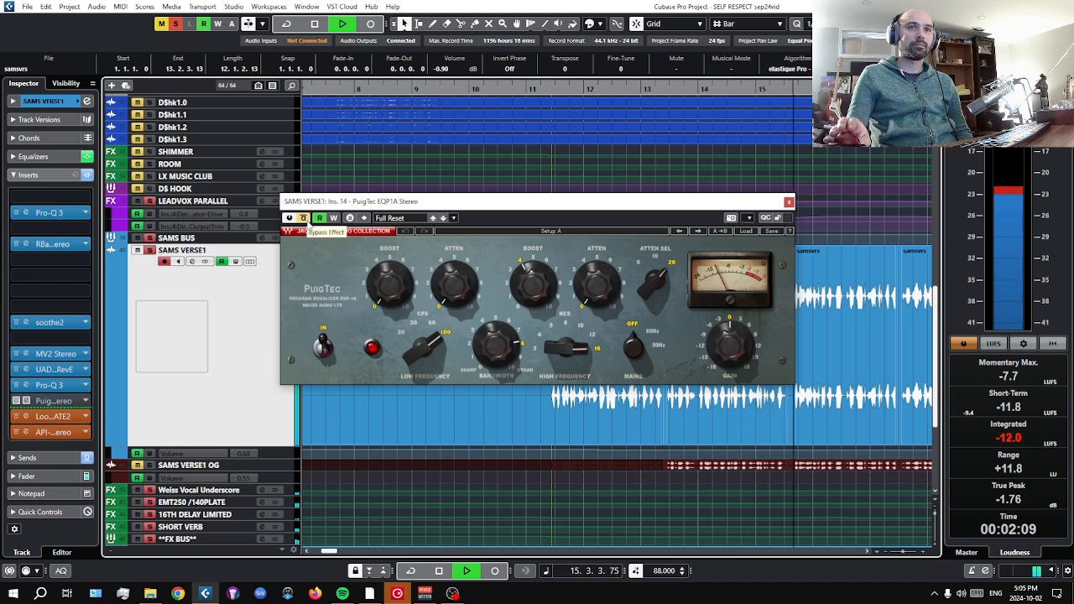
click(304, 219)
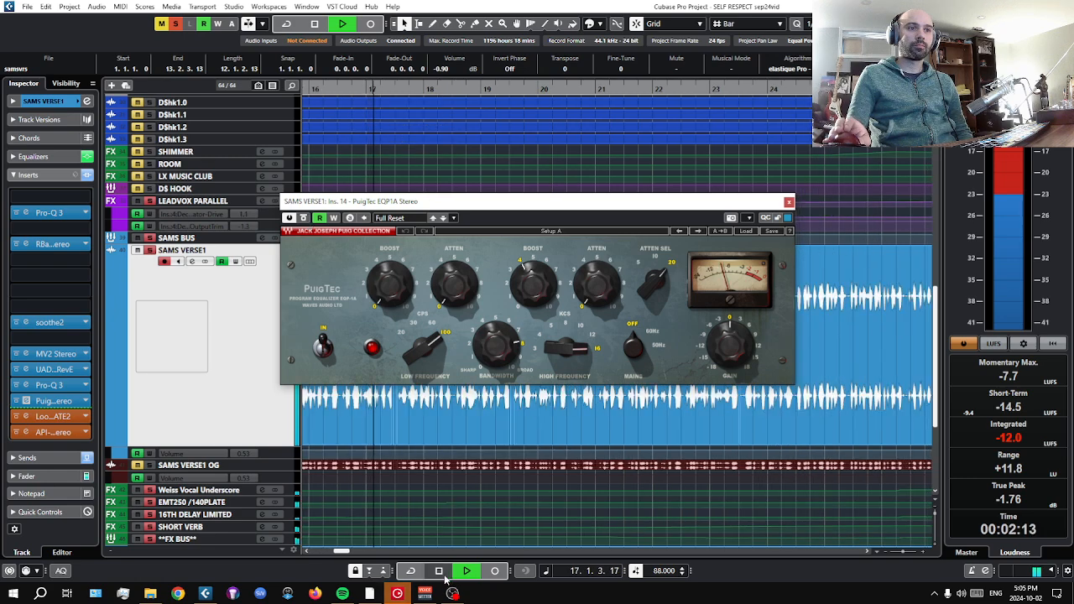
key(space)
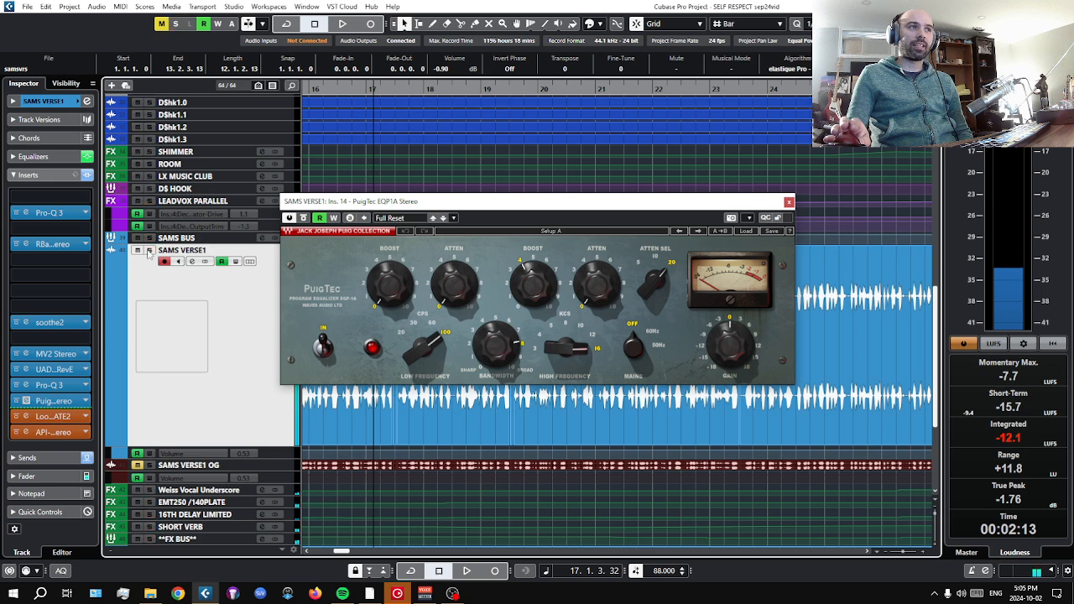
Close the PuigTec EQP1A window, open the Looptrotter SA2RATE2 insert on SAMS VERSE1 and reposition its window.
click(788, 203)
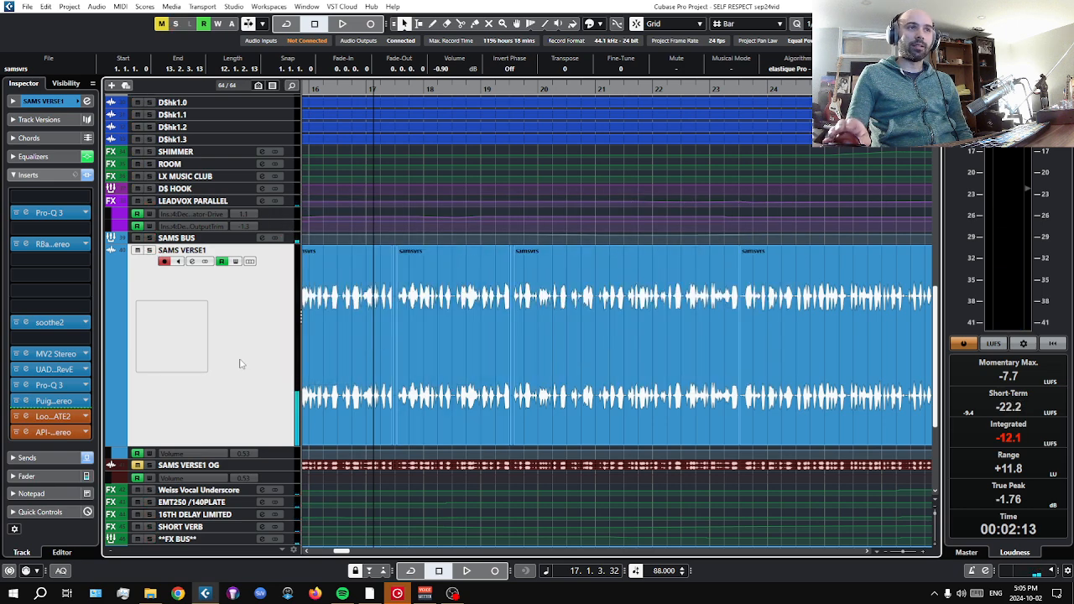
click(50, 416)
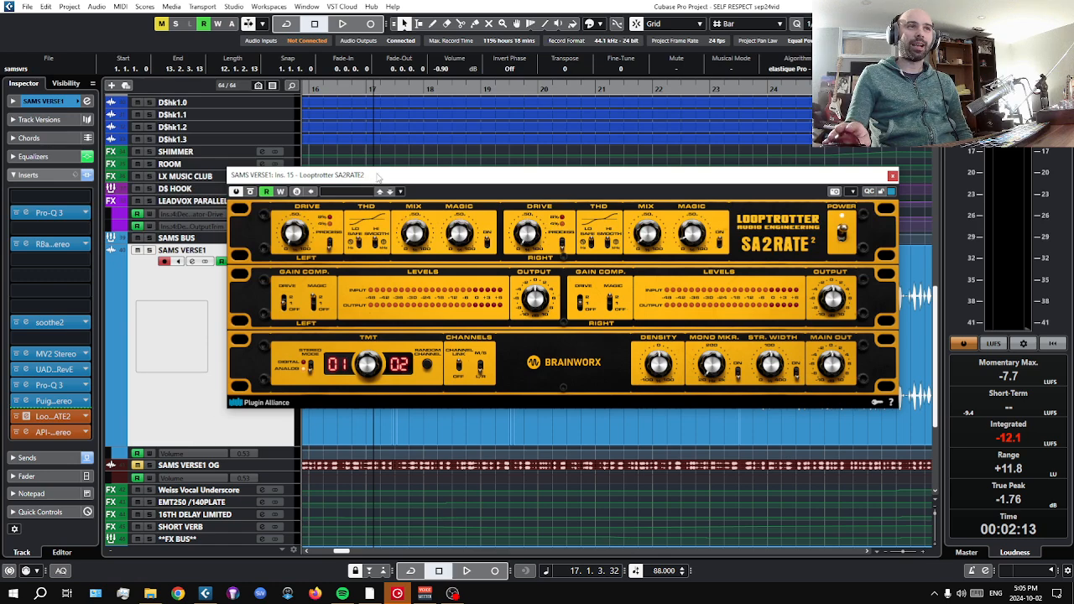
drag(378, 177, 346, 190)
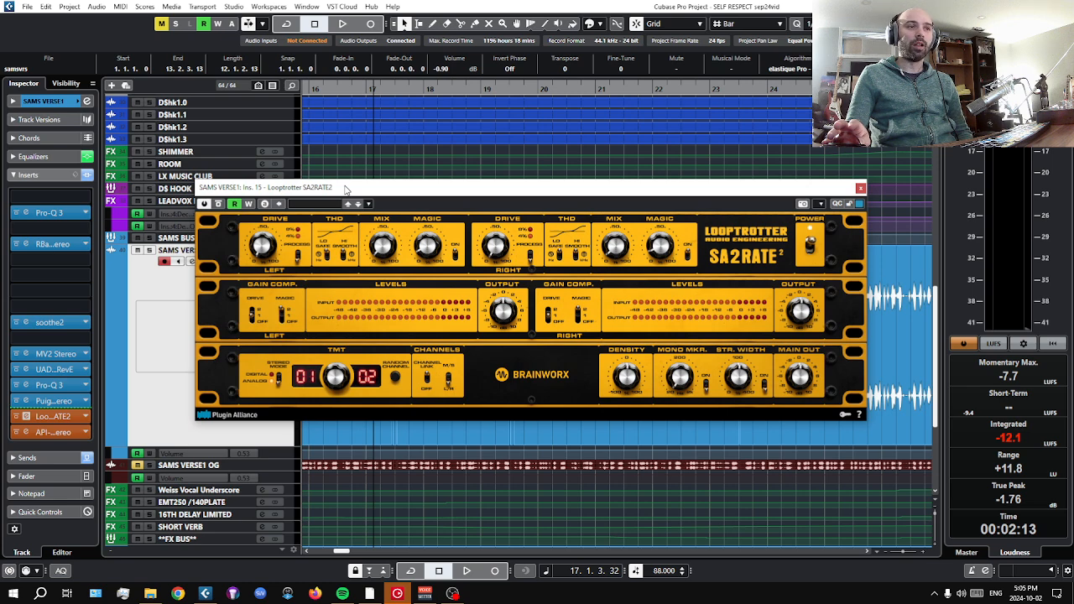
drag(345, 189, 363, 195)
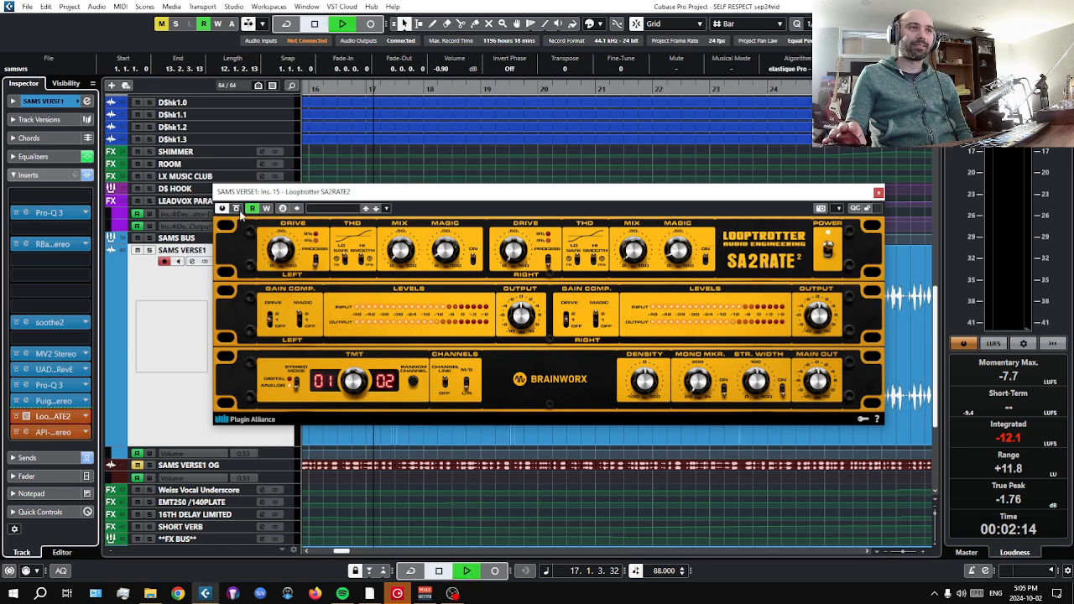
Play from bar 17, bypass and reactivate SA2RATE2 to compare the sound, stop in bar 20 and close its window.
key(space)
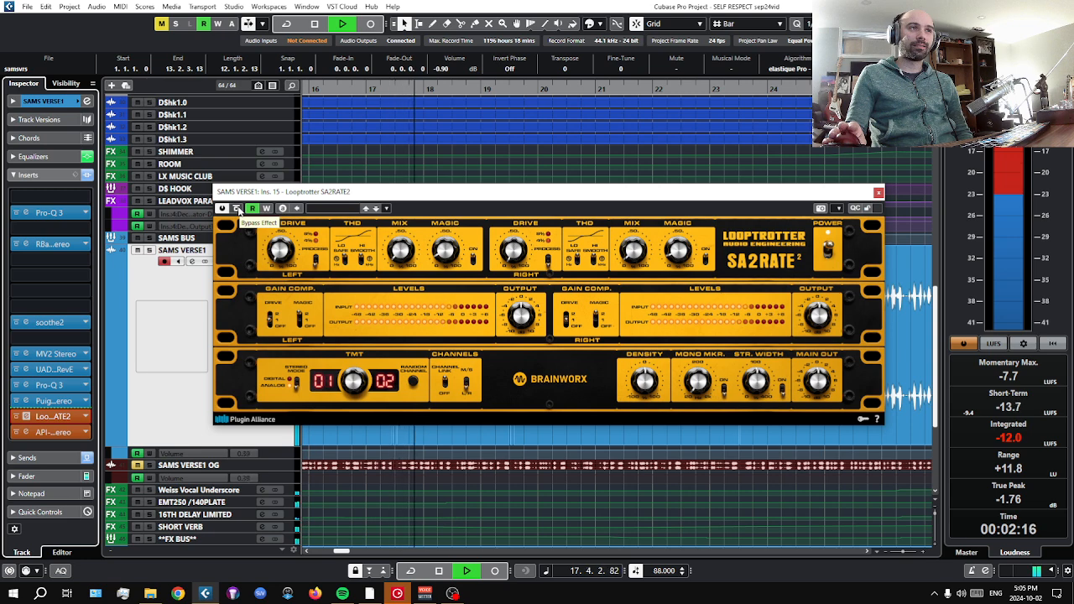
click(237, 209)
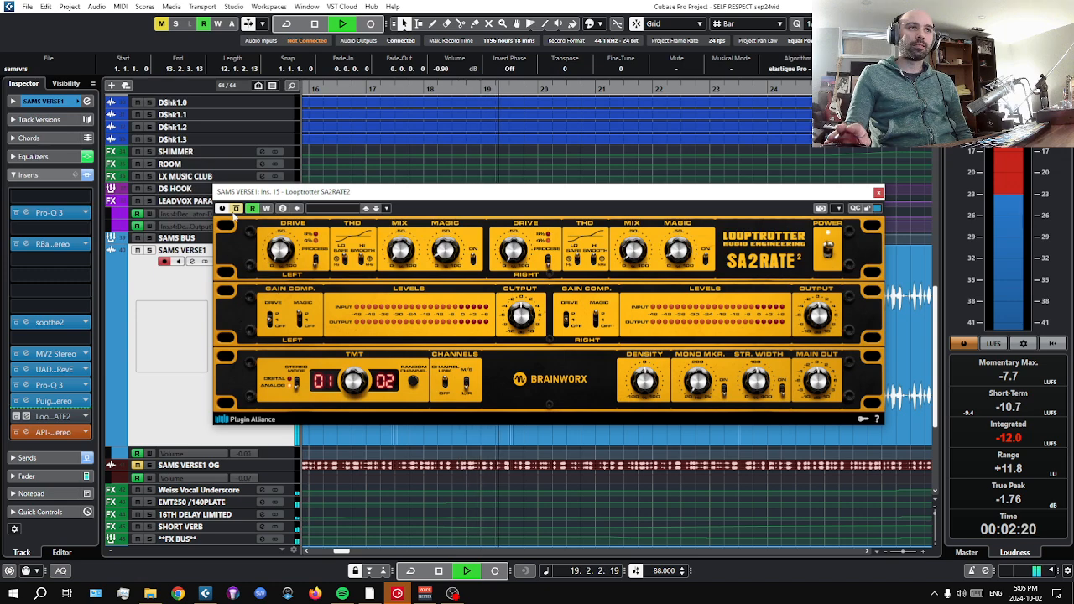
click(237, 209)
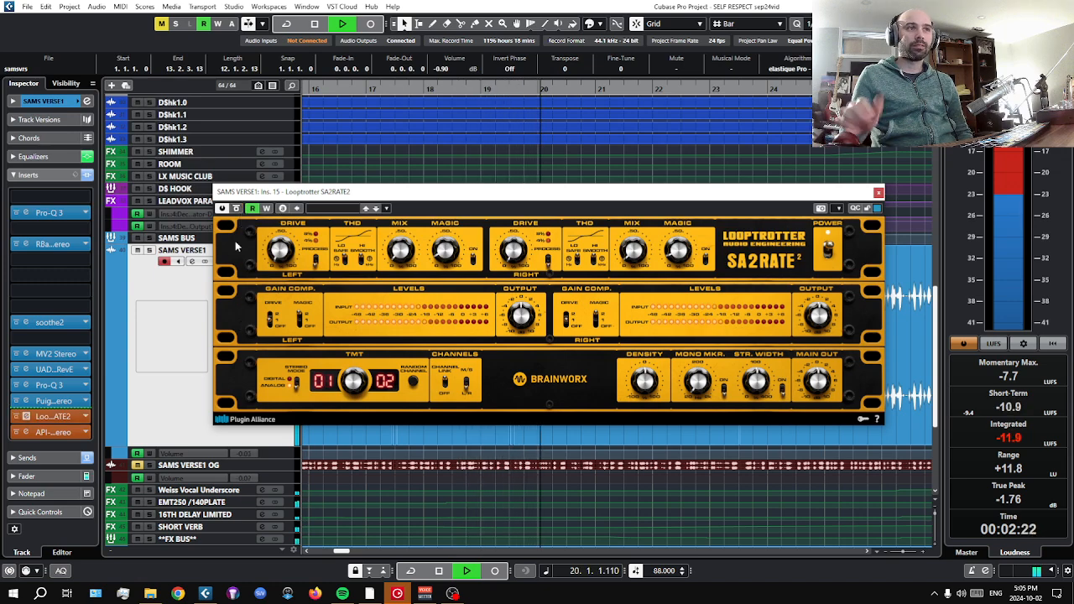
click(445, 571)
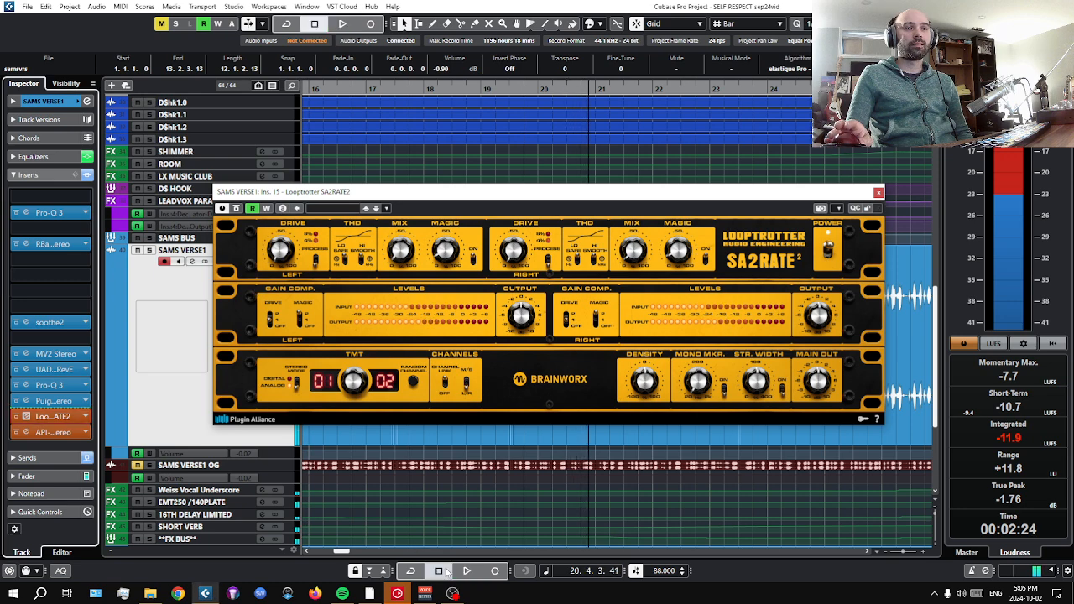
click(879, 193)
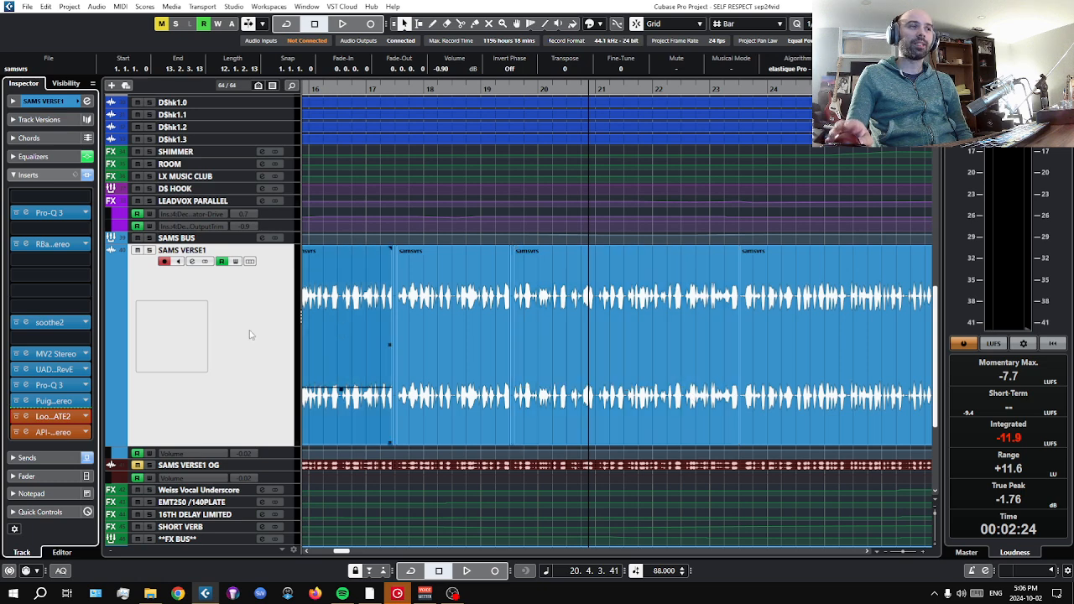
Open the API-550A insert, play the full mix from bar 20, bypass and reactivate the equalizer, and stop in bar 24.
click(51, 432)
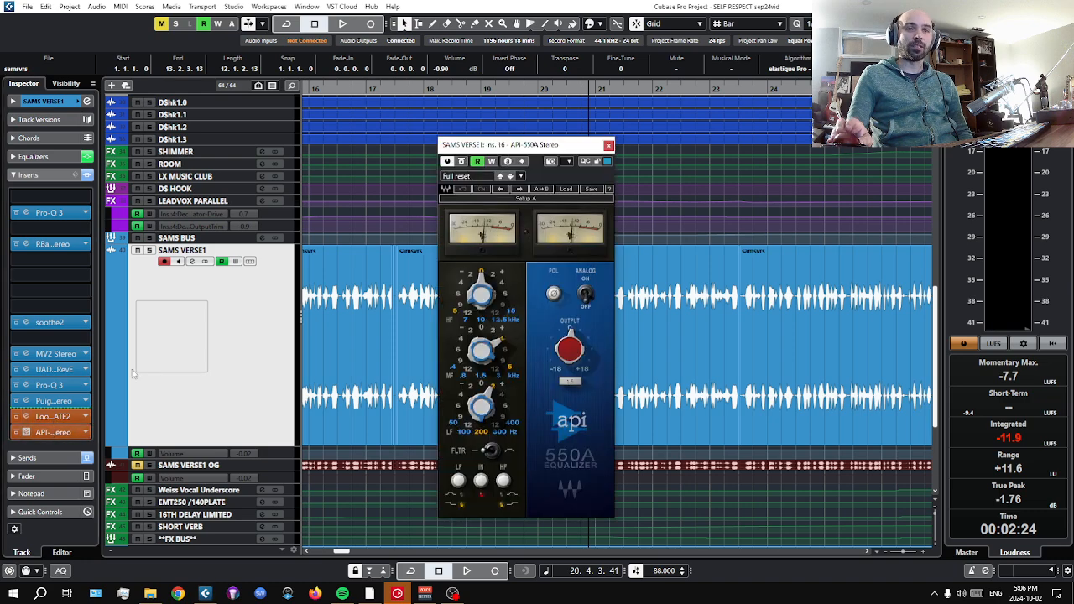
drag(535, 154, 443, 132)
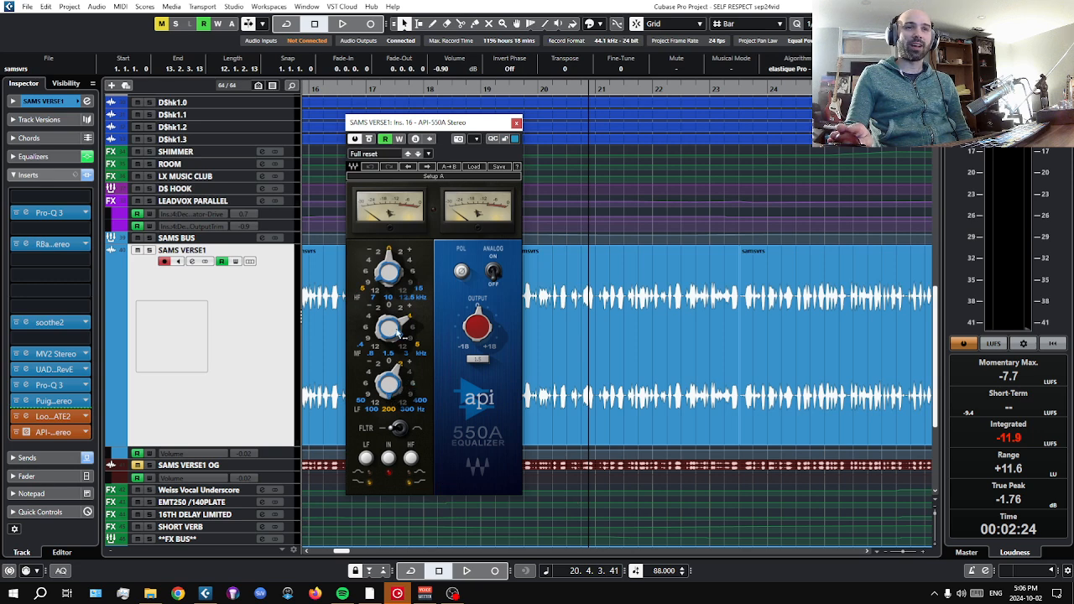
click(468, 571)
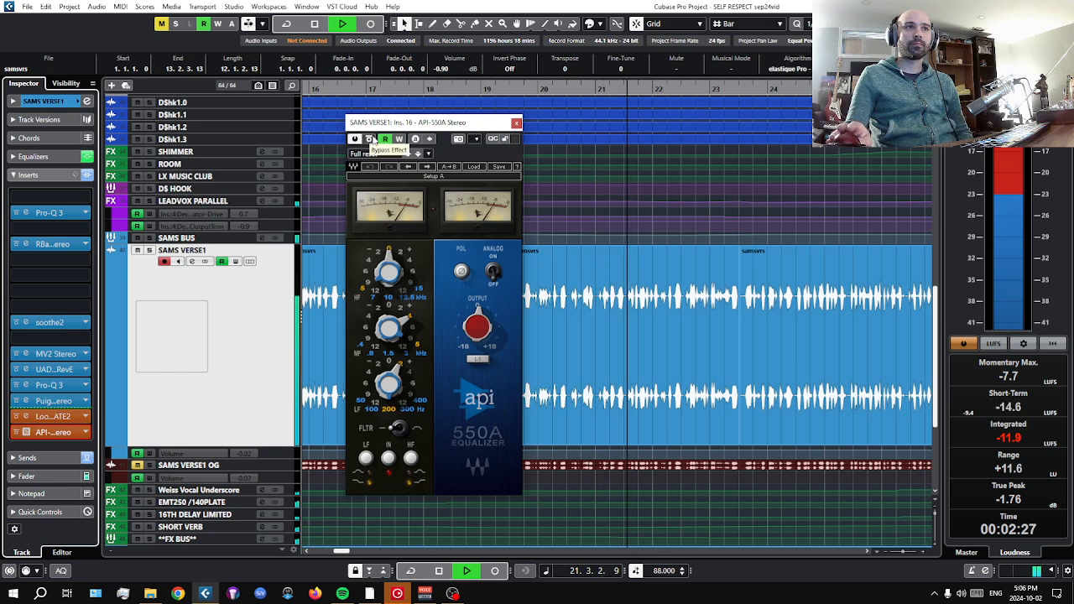
click(369, 140)
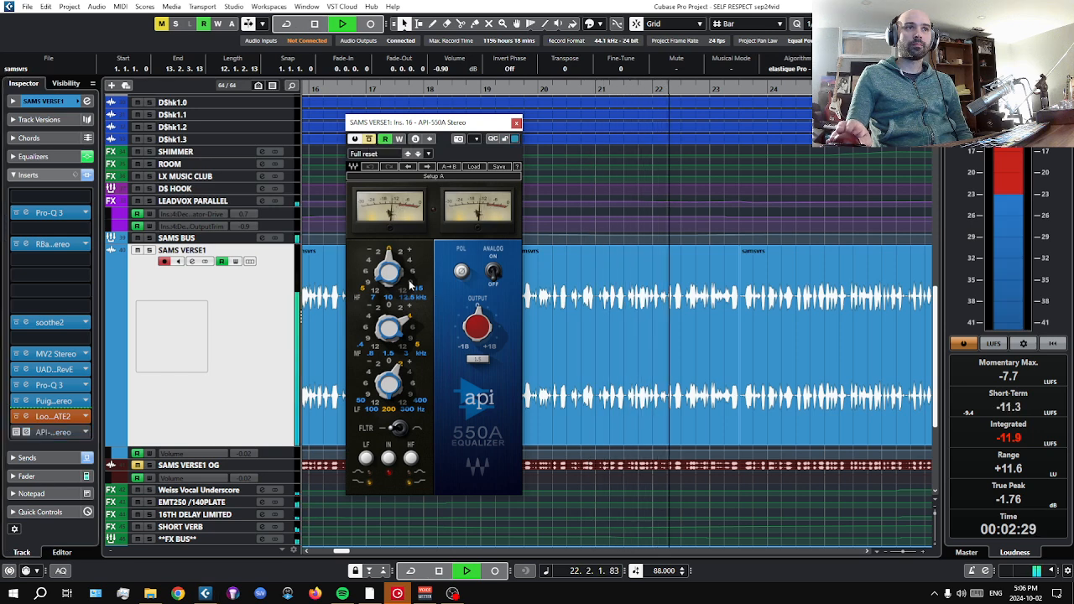
click(369, 140)
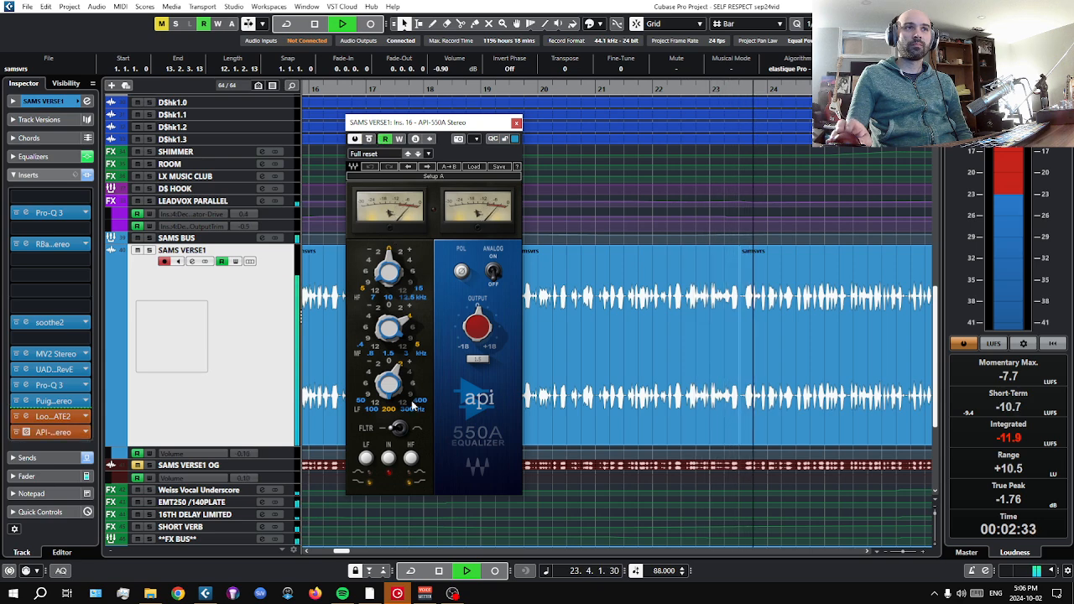
key(space)
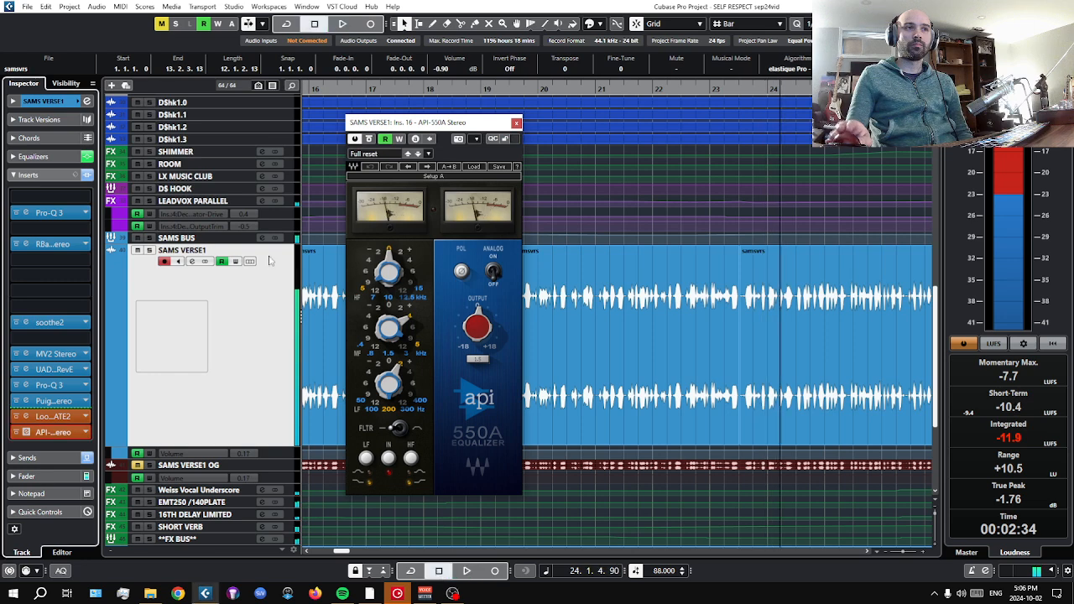
Solo SAMS VERSE1, play while bypassing and reactivating API-550A, stop in bar 26 and close the equalizer window.
key(s)
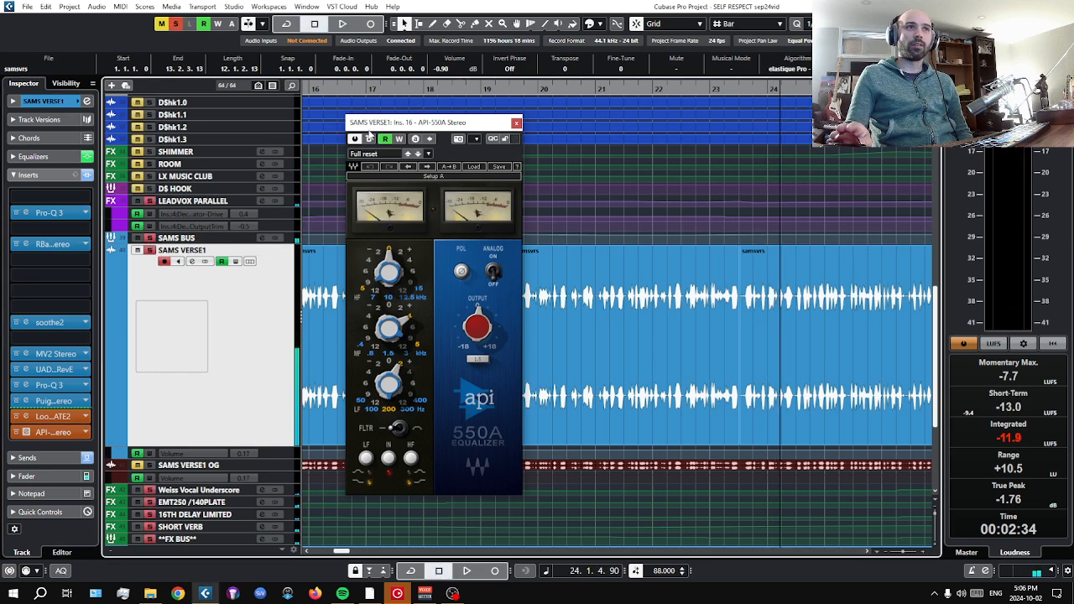
click(467, 571)
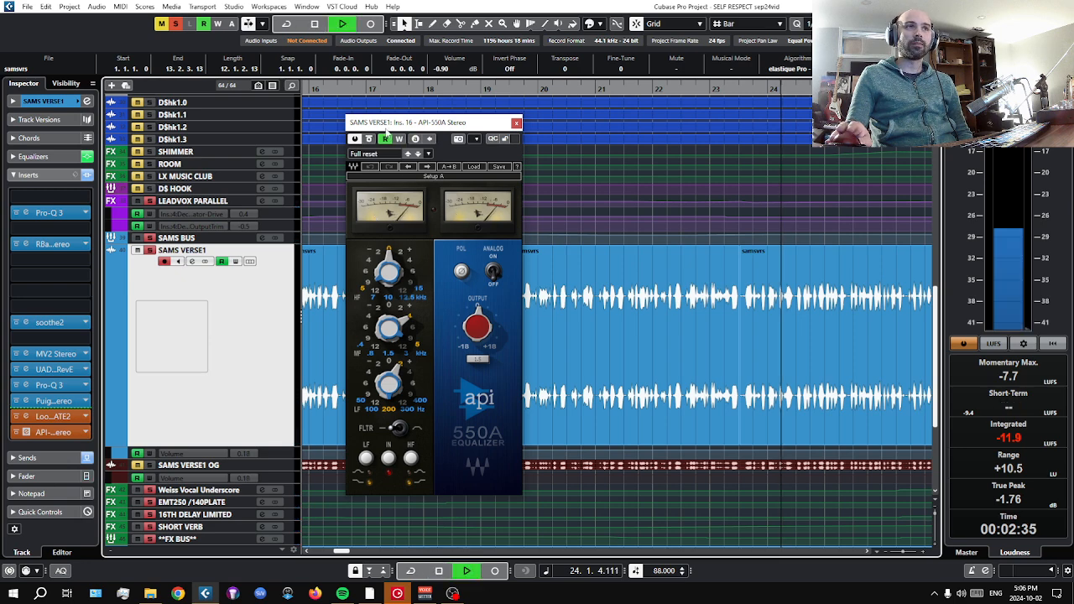
click(369, 138)
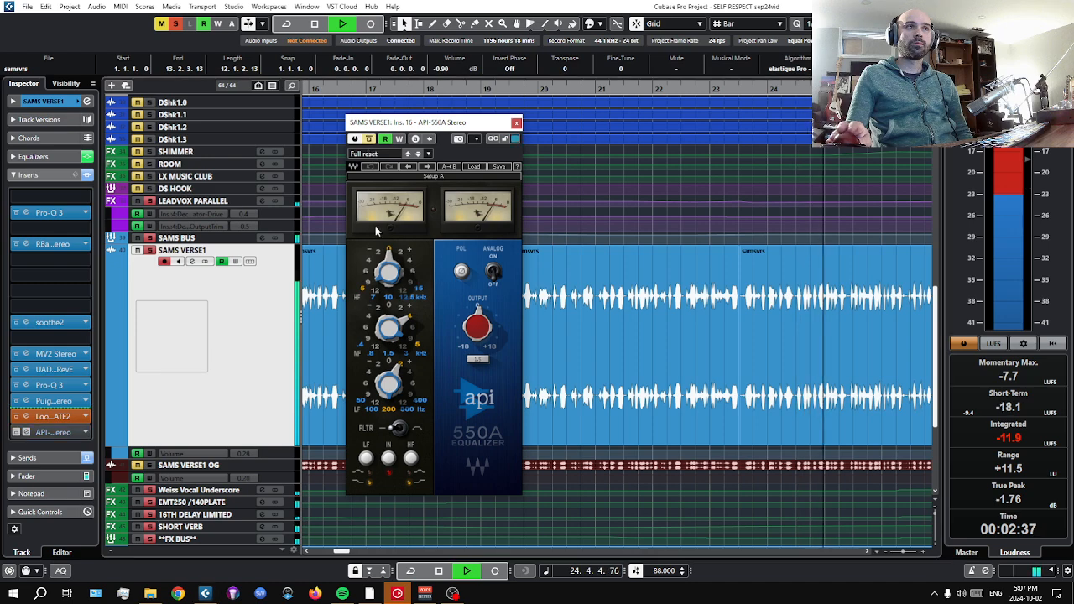
click(368, 138)
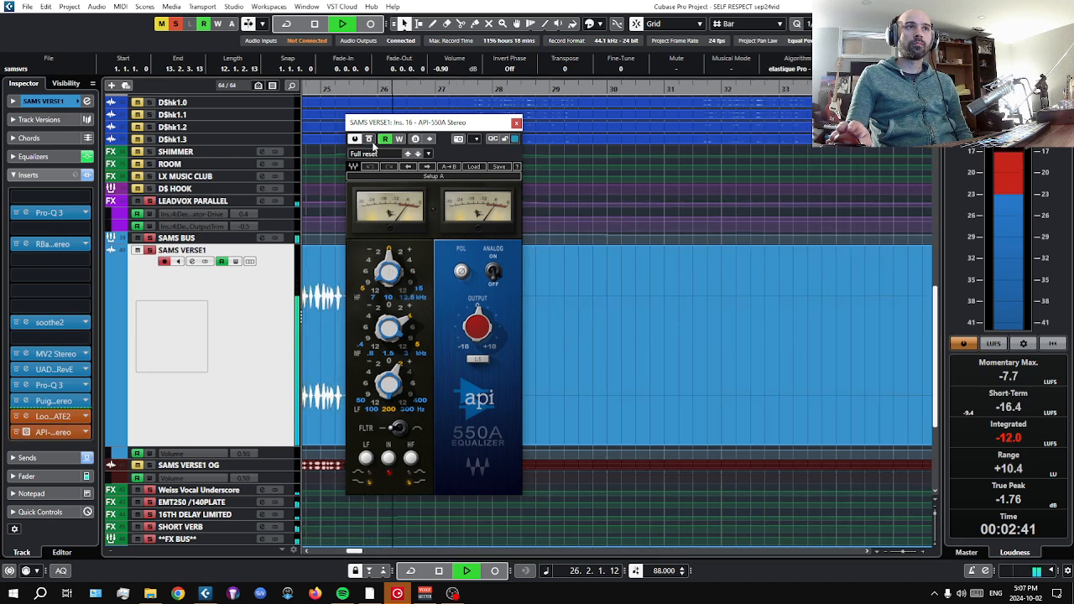
click(438, 571)
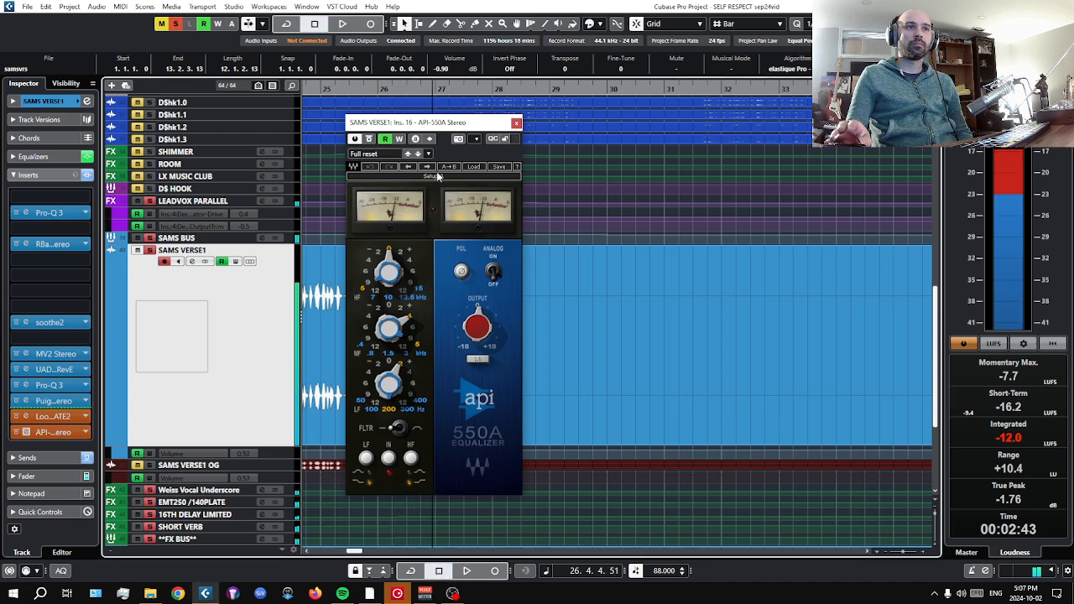
click(516, 124)
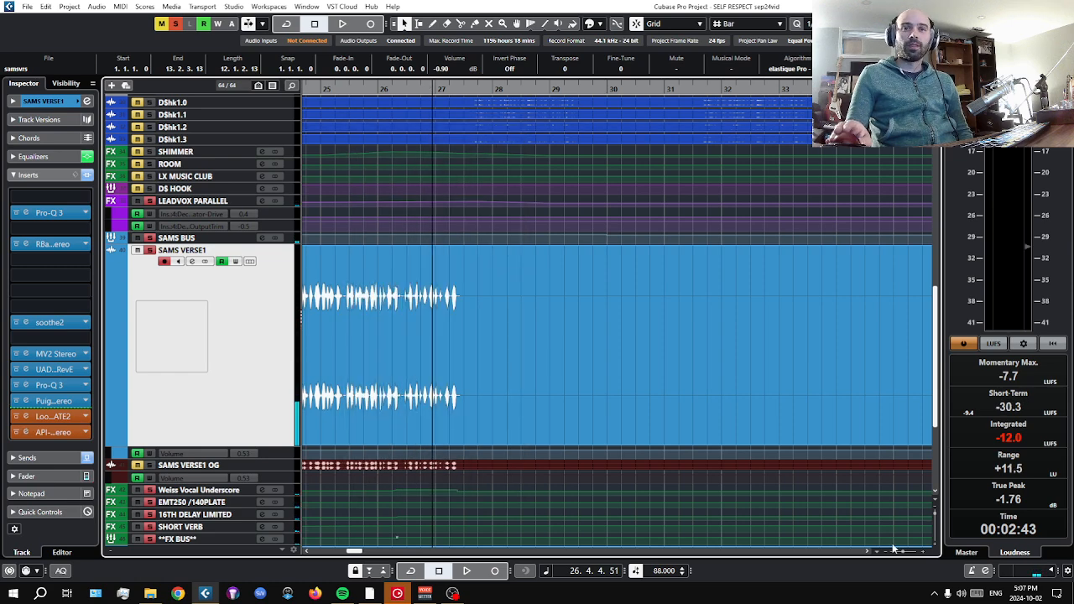
Move the playhead back to bar 11 ahead of the verse vocal and take SAMS VERSE1 out of solo.
drag(900, 561, 895, 570)
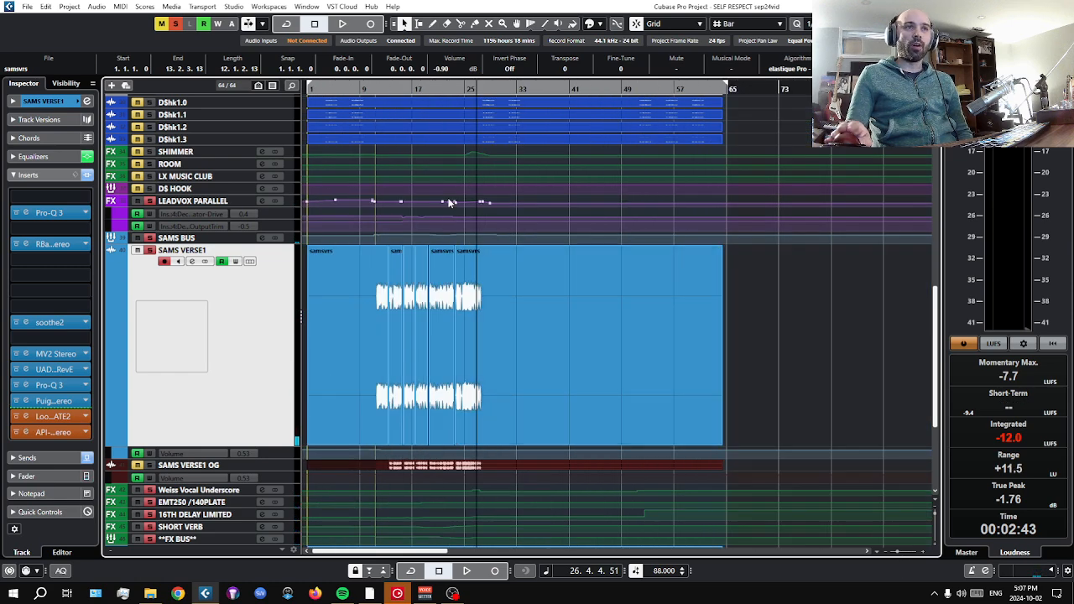
drag(377, 90, 375, 99)
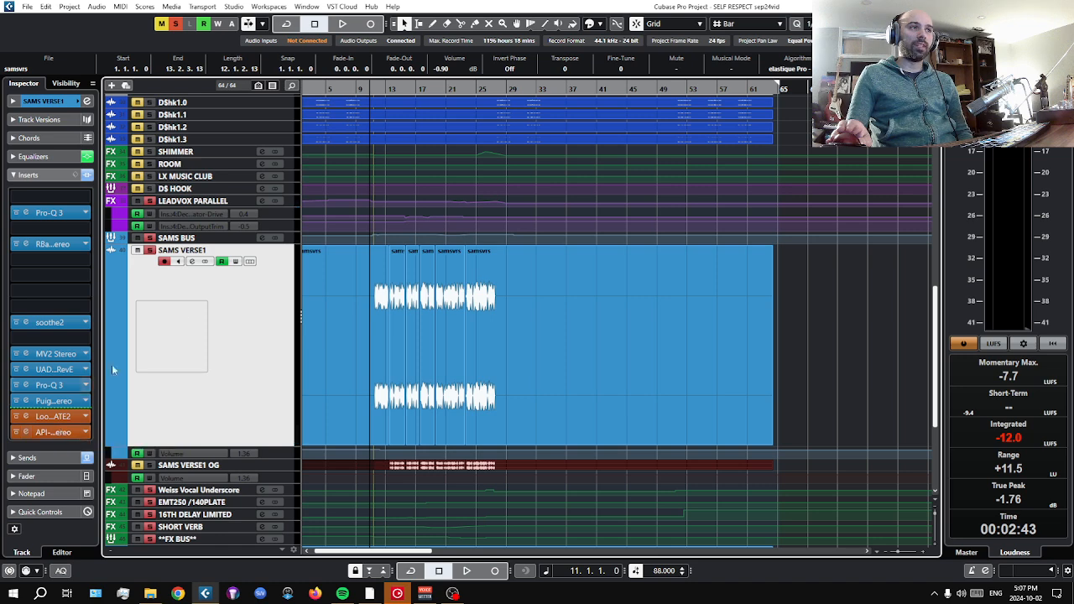
click(150, 250)
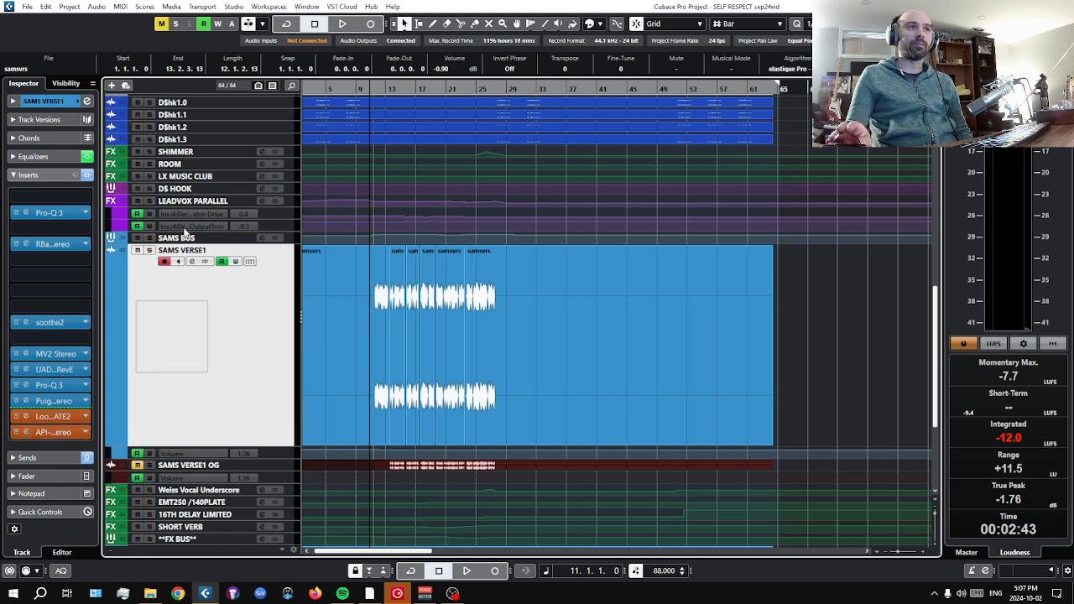
Look over the insert chain of SAMS BUS and reselect the SAMS VERSE1 track.
click(185, 239)
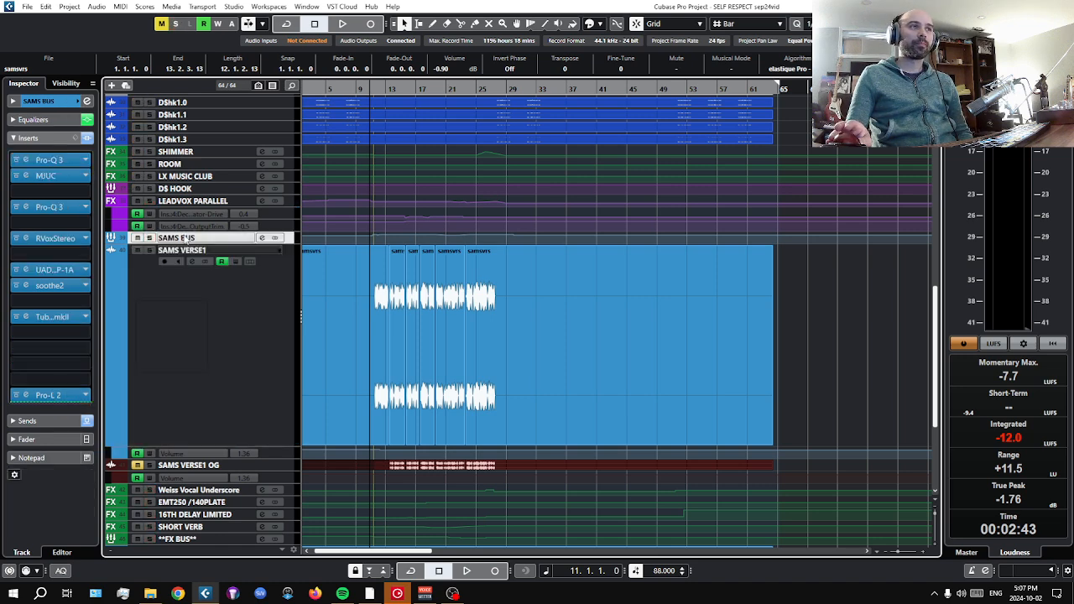
click(154, 337)
click(195, 239)
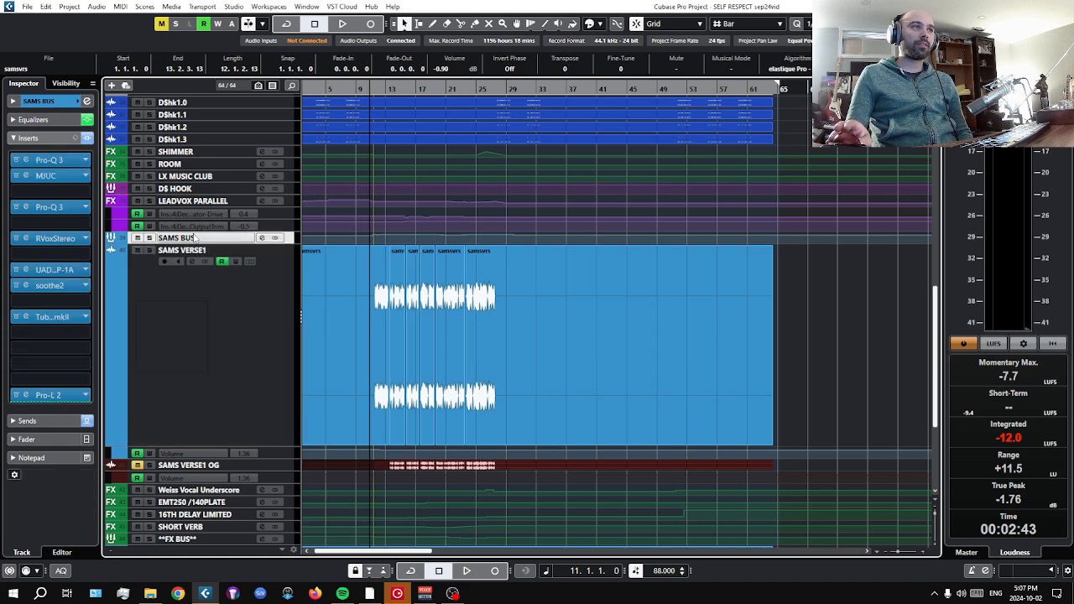
click(155, 323)
Review the channel equalizer of SAMS VERSE1 in its channel settings, close the window and display the track's sends.
click(51, 172)
click(50, 156)
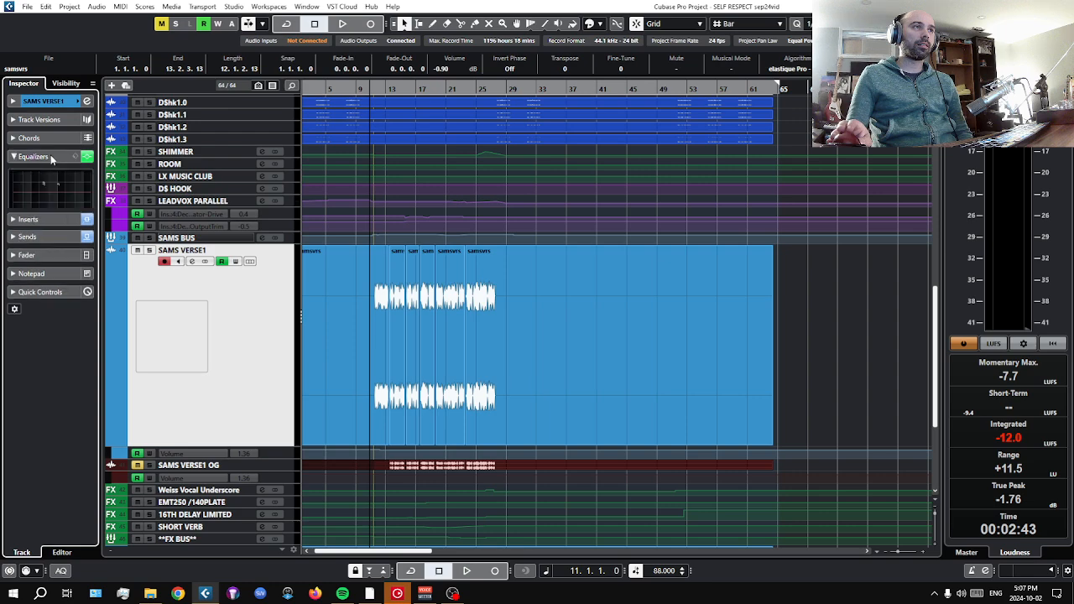
click(86, 101)
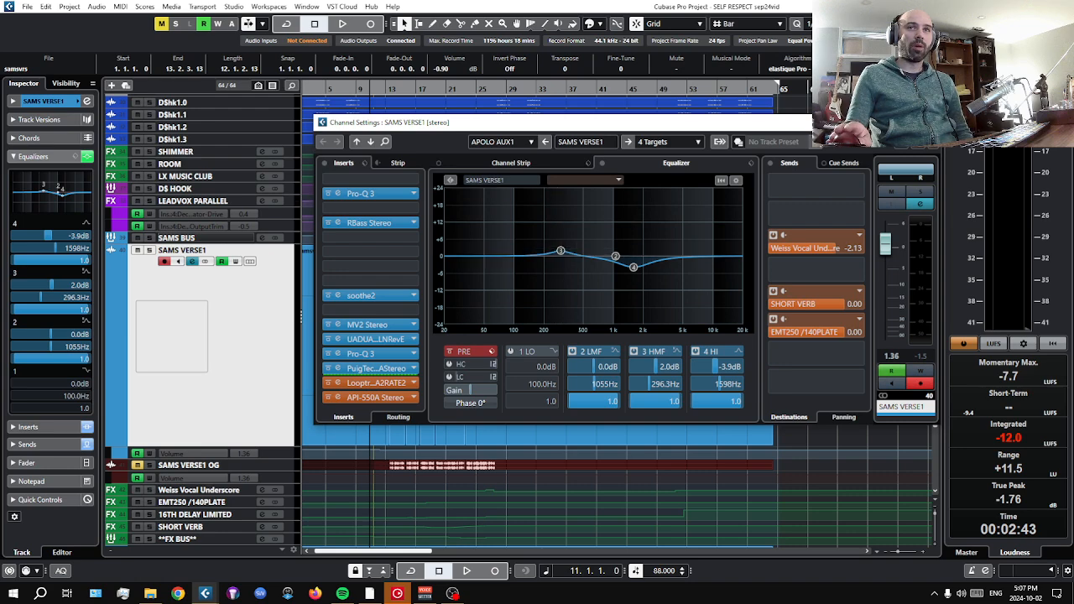
click(928, 123)
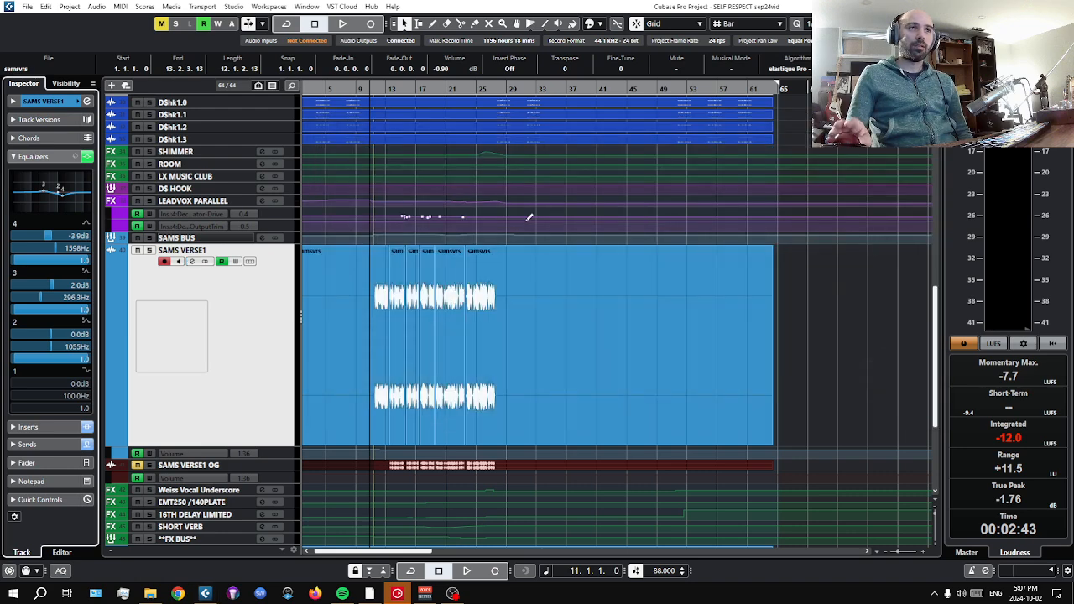
click(34, 158)
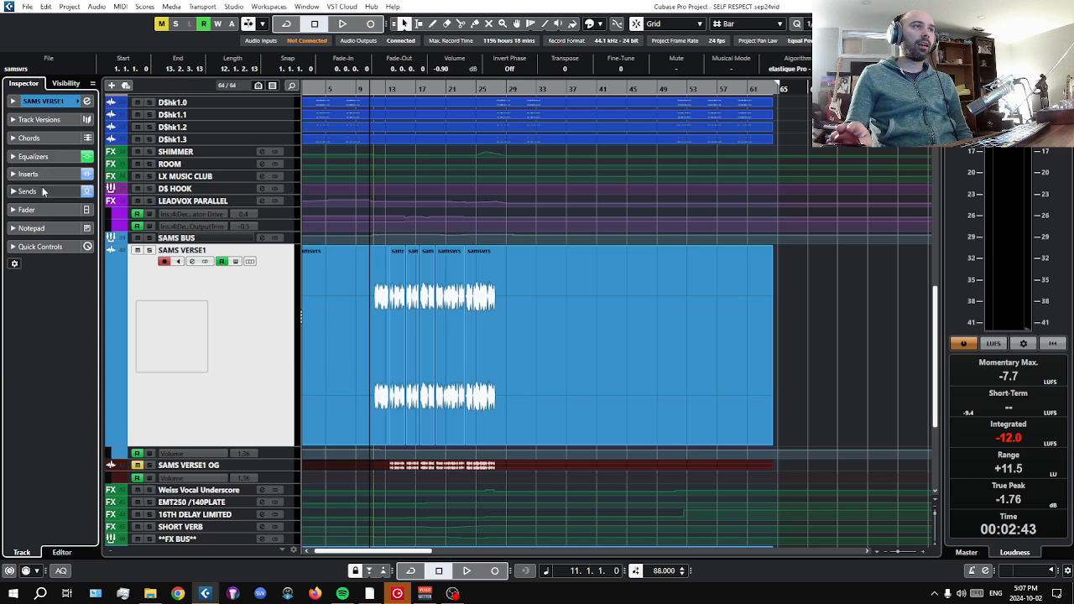
click(42, 190)
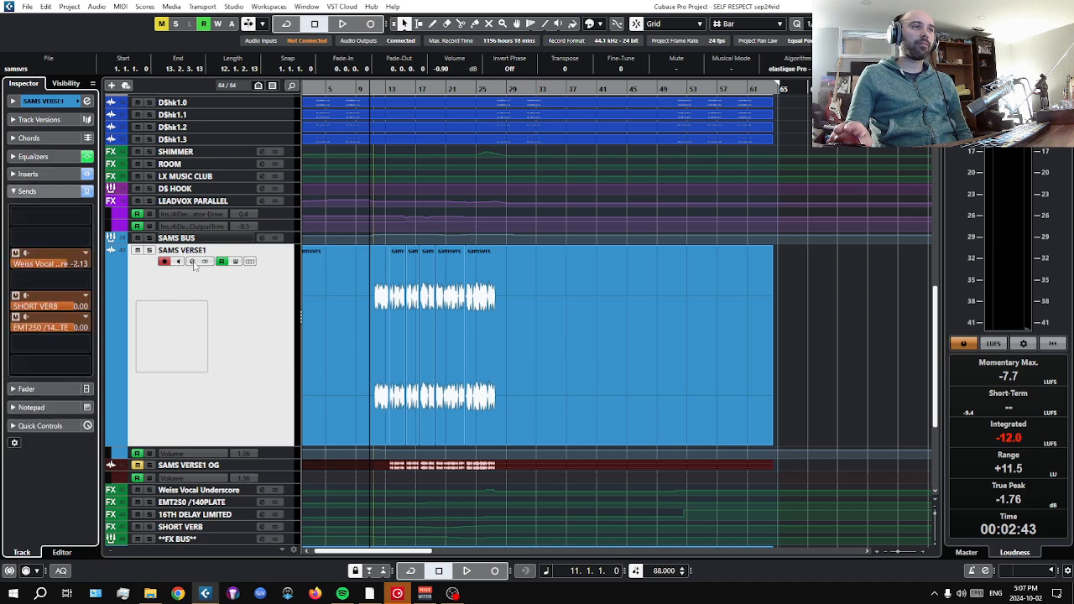
Solo and unsolo SAMS VERSE1, and open the EchoBoy insert of the Weiss Vocal Underscore FX track.
click(150, 251)
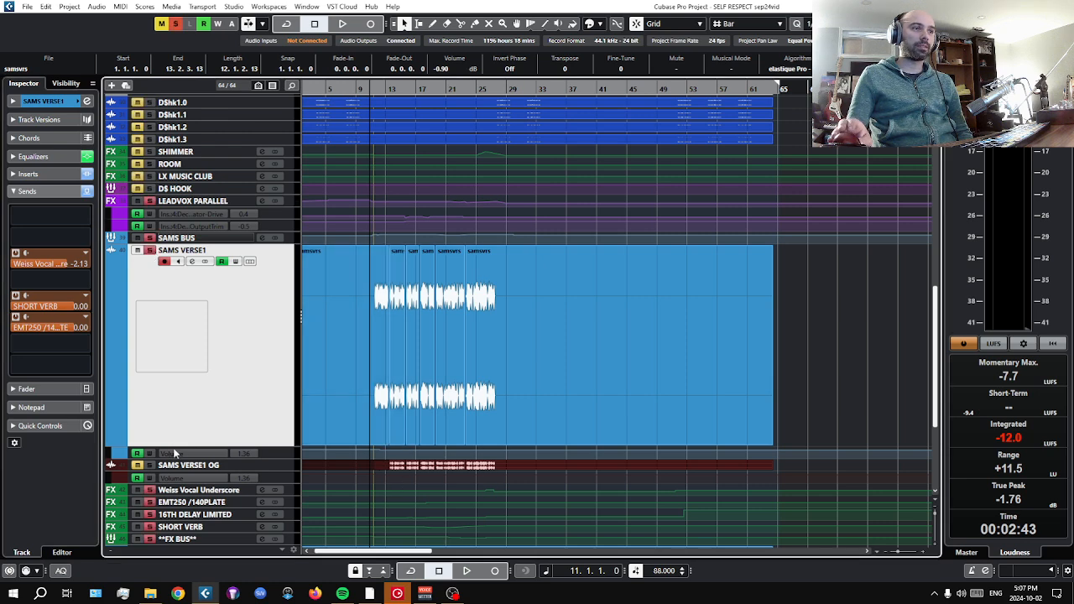
click(223, 491)
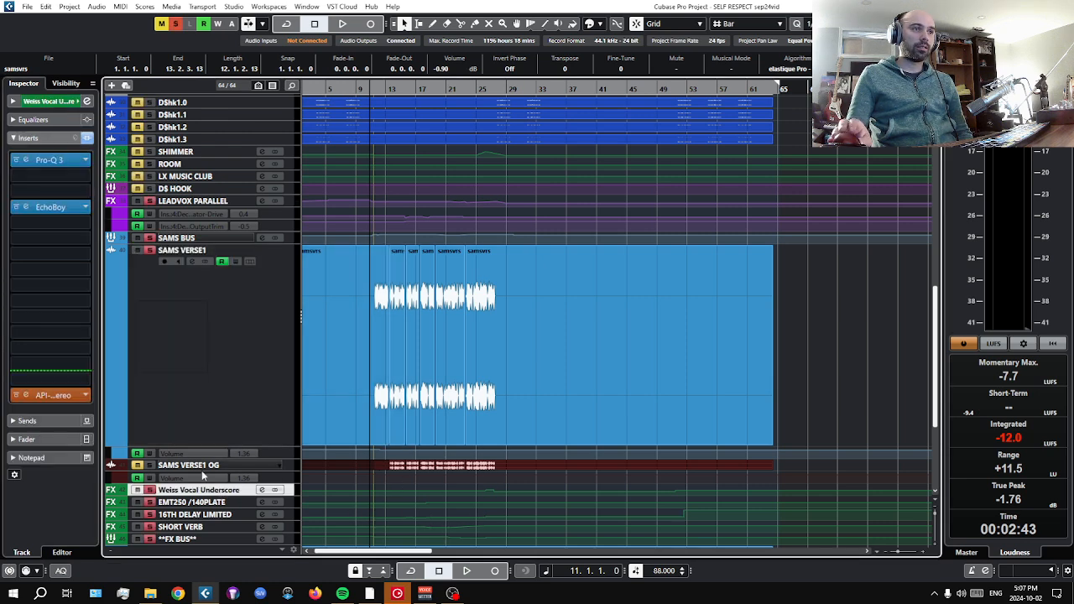
click(148, 251)
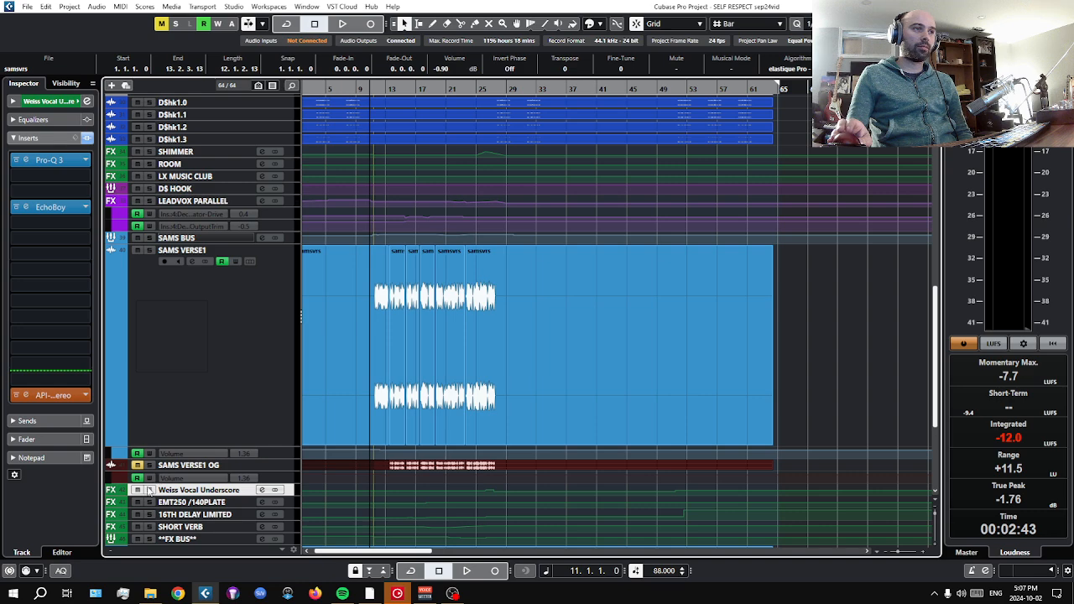
click(51, 211)
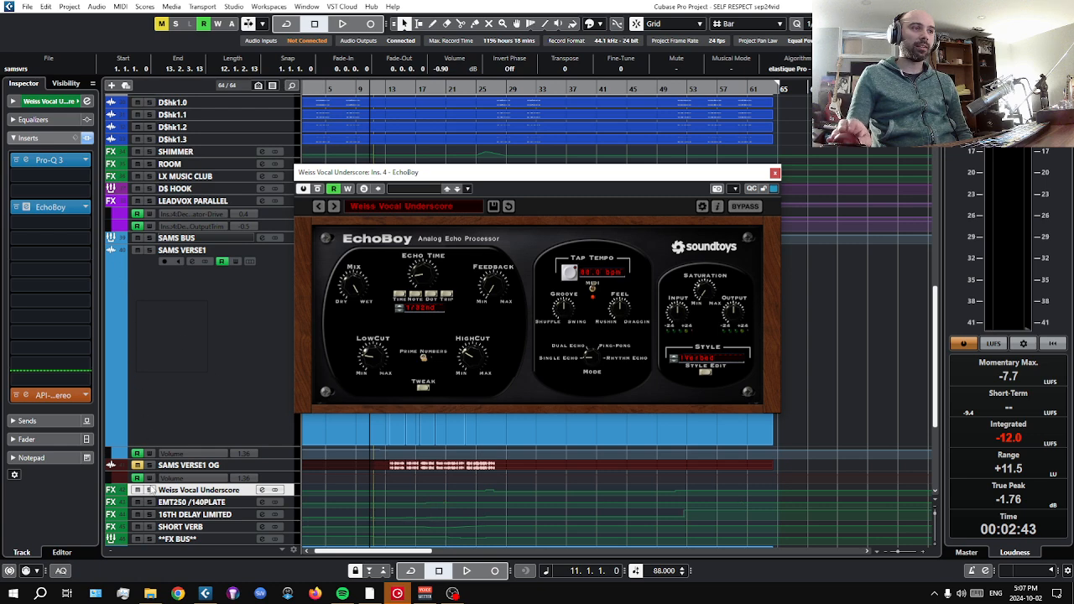
Audition the Weiss Vocal Underscore FX track in solo, nudging EchoBoy's output level, and stop playback and close the plug-in.
click(149, 490)
click(466, 572)
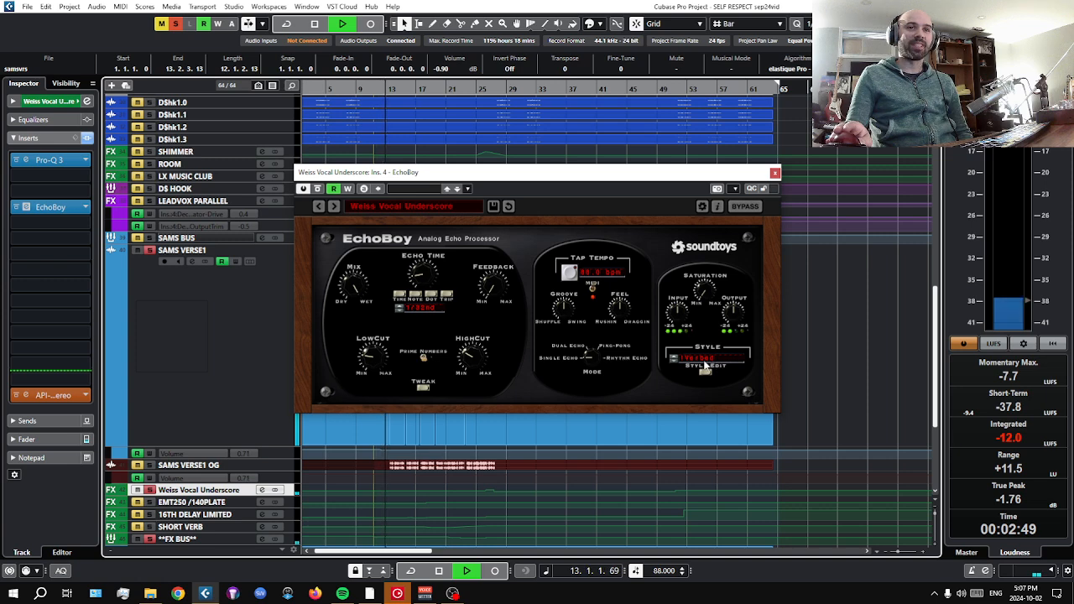
drag(732, 317, 733, 311)
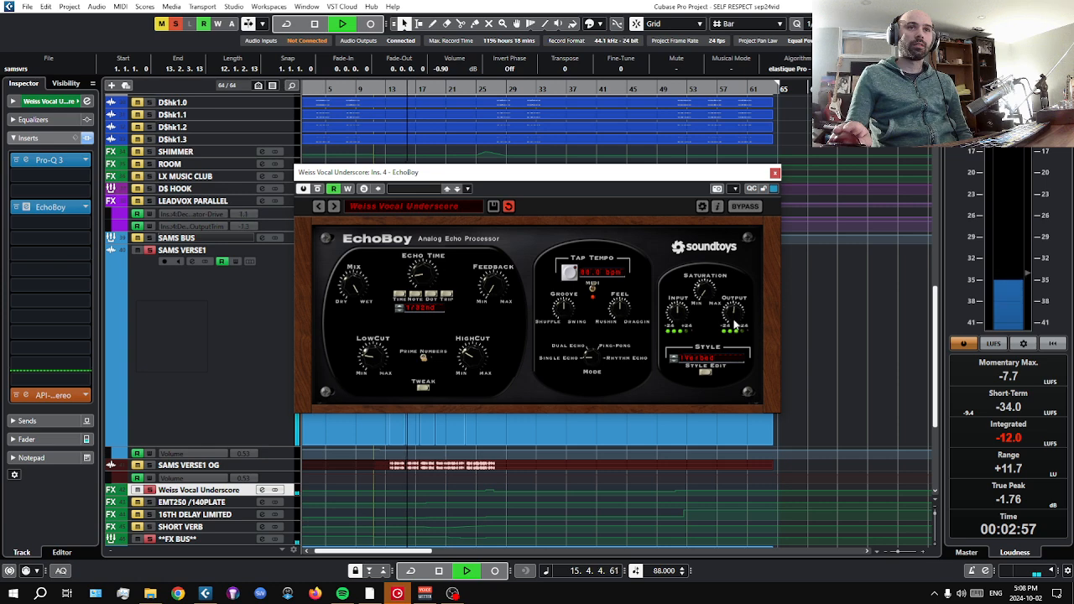
key(space)
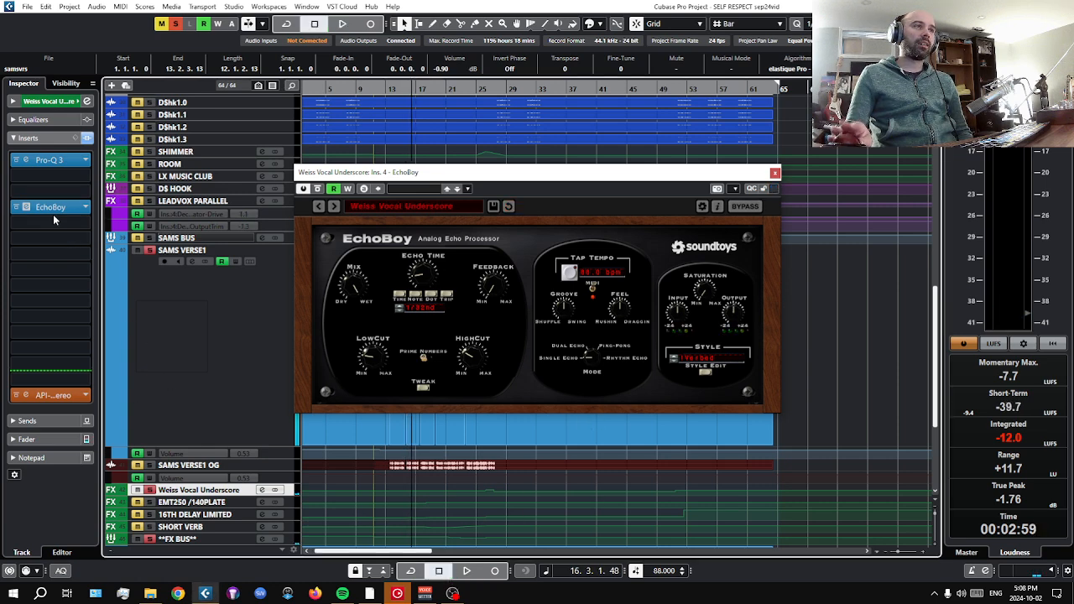
click(48, 101)
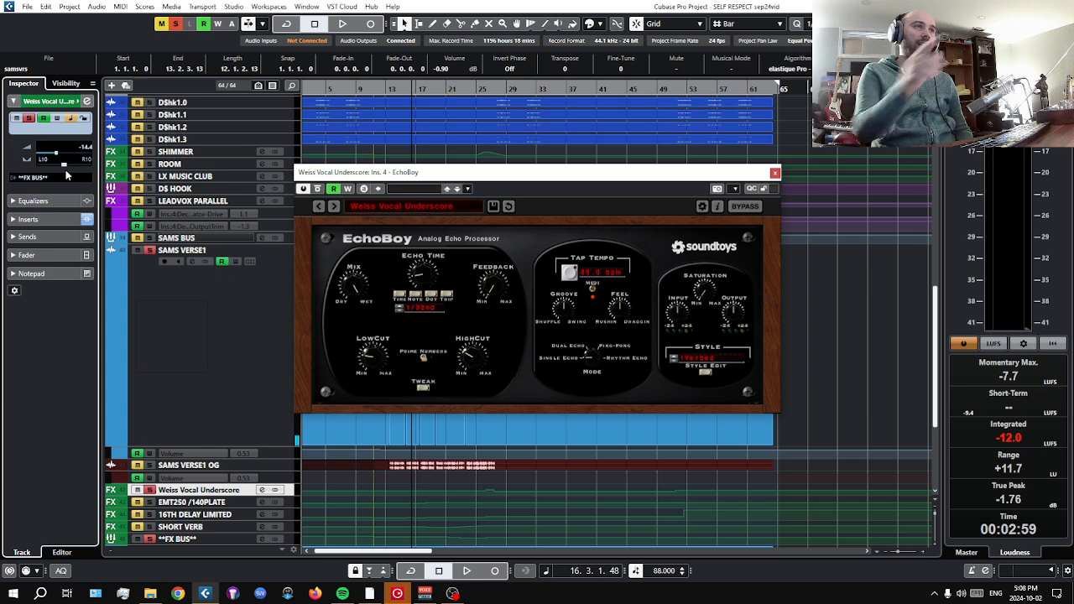
click(775, 172)
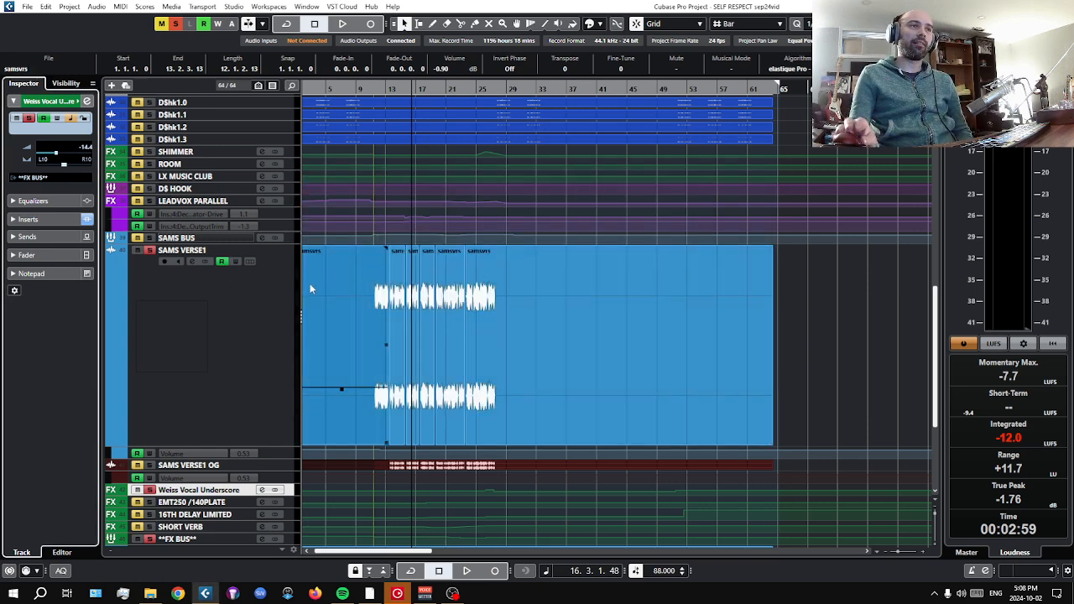
Unsolo Weiss Vocal Underscore and review the IR-L full Stereo insert of the EMT250 /140PLATE track, closing its window.
click(148, 501)
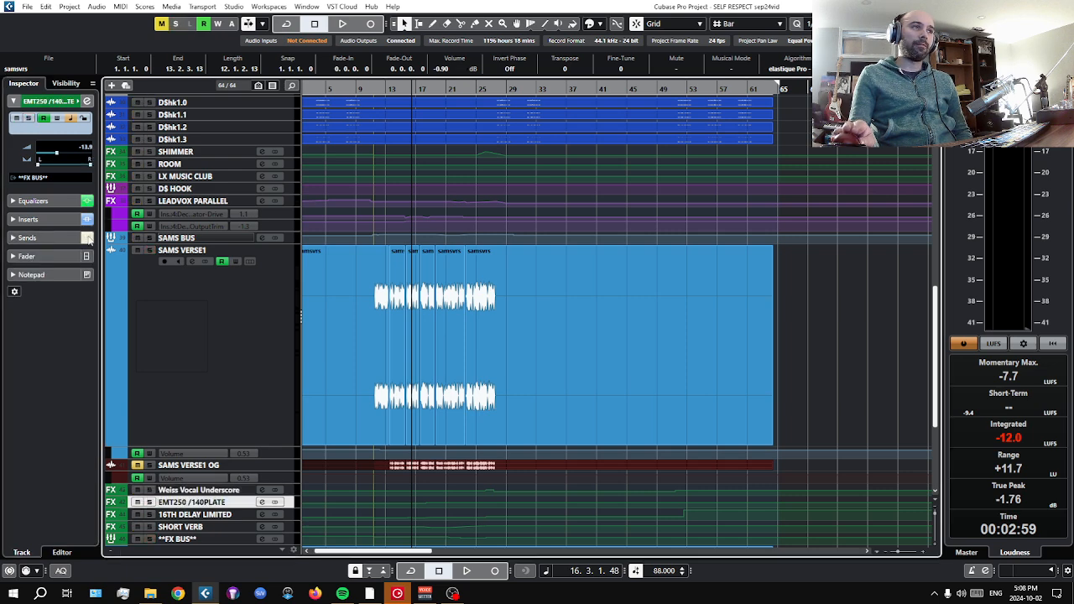
click(42, 220)
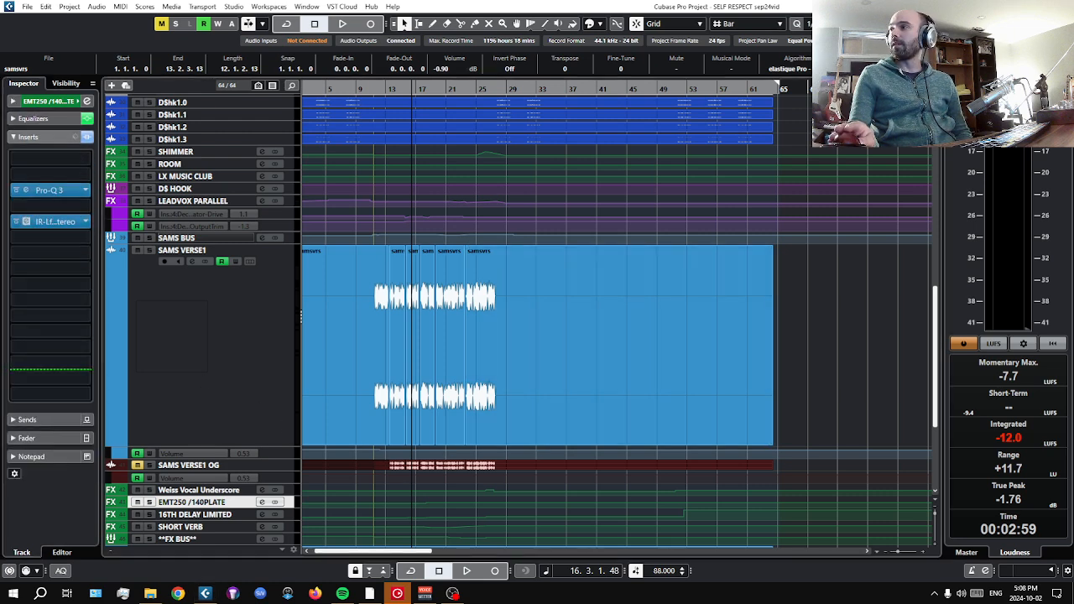
drag(679, 239, 430, 215)
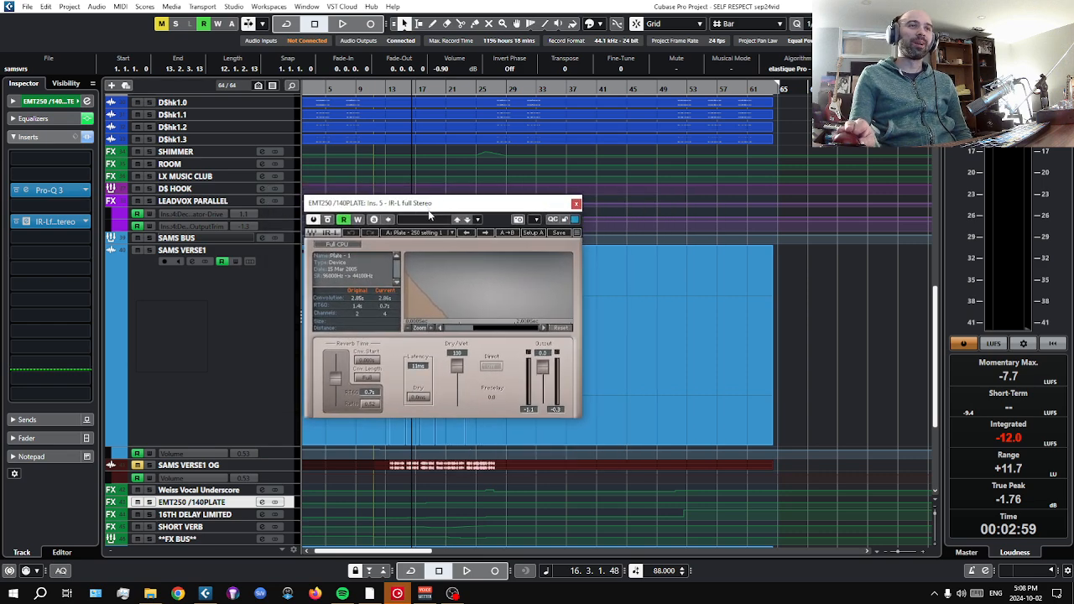
click(576, 204)
Play the verse vocal with the EMT250 /140PLATE track soloed, display the track's basic channel controls and stop playback.
click(466, 571)
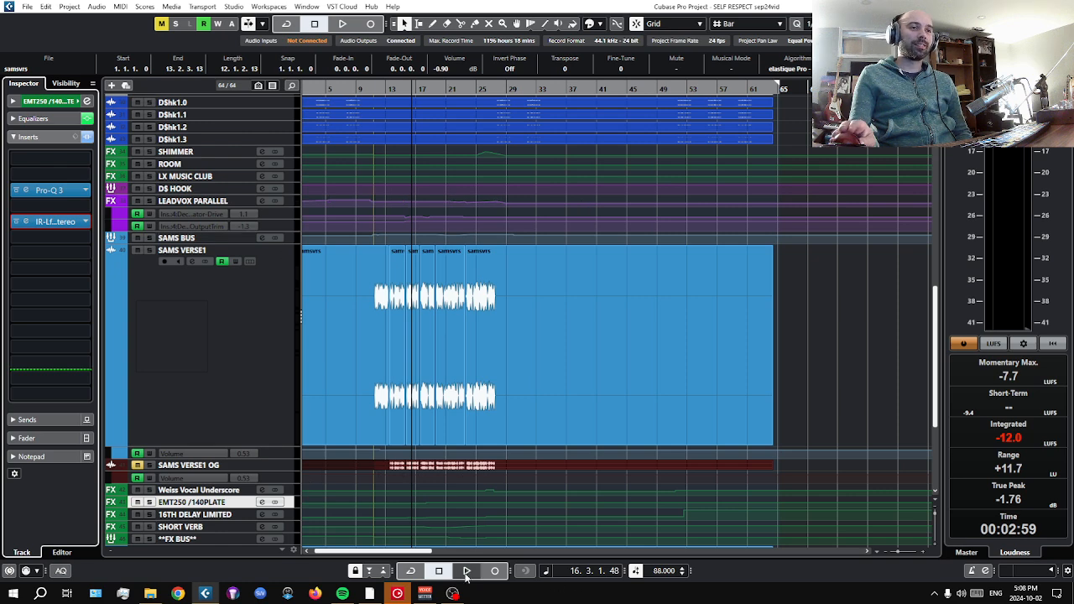
click(150, 502)
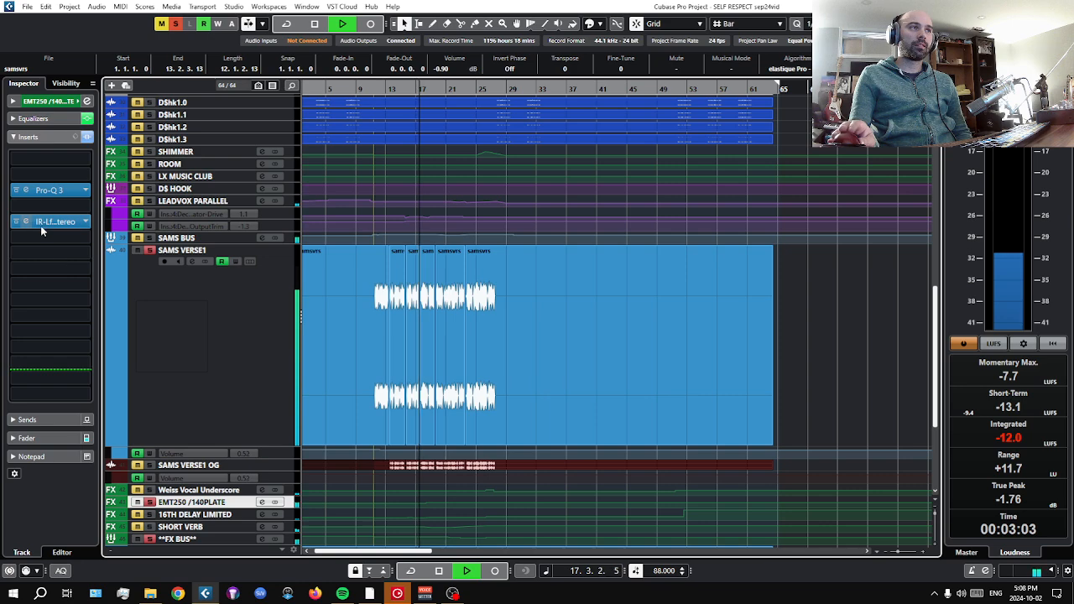
click(46, 101)
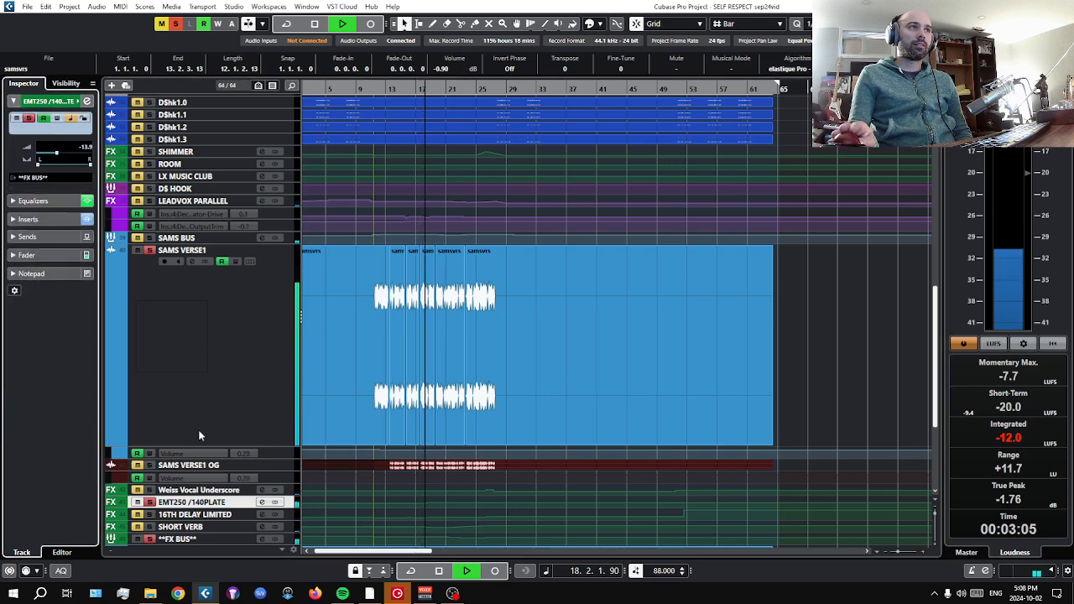
click(445, 572)
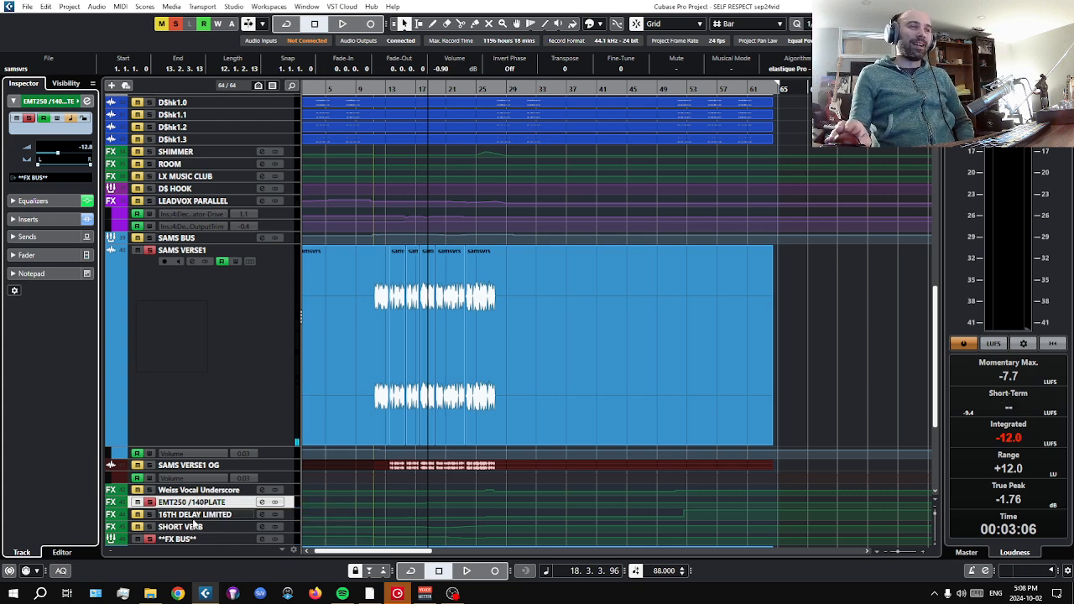
Take EMT250 /140PLATE out of solo and review its channel equalizer in the track inspector and channel settings.
click(149, 503)
click(167, 514)
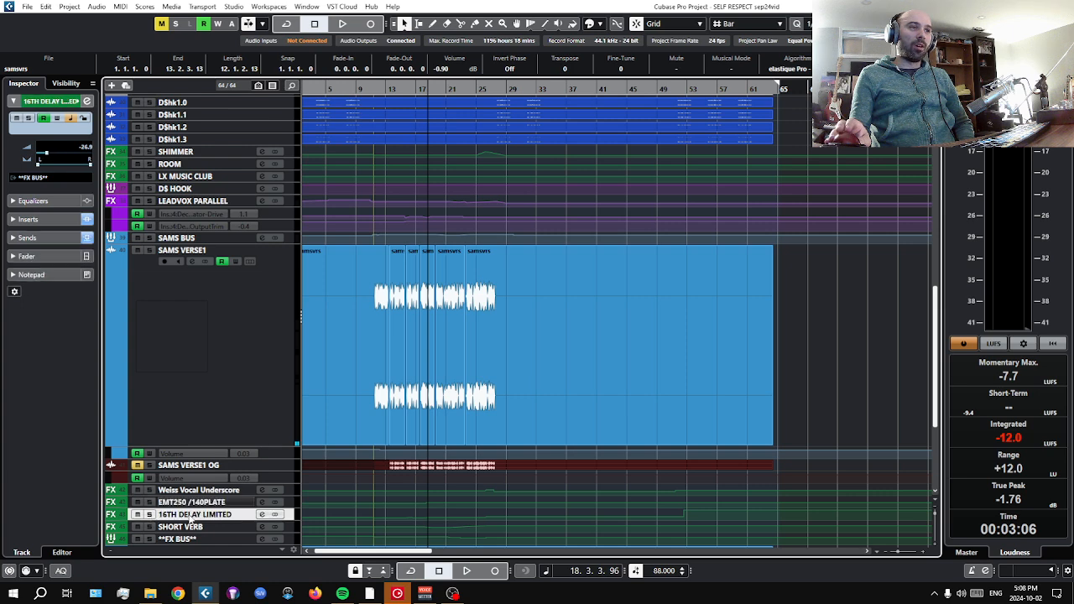
click(206, 503)
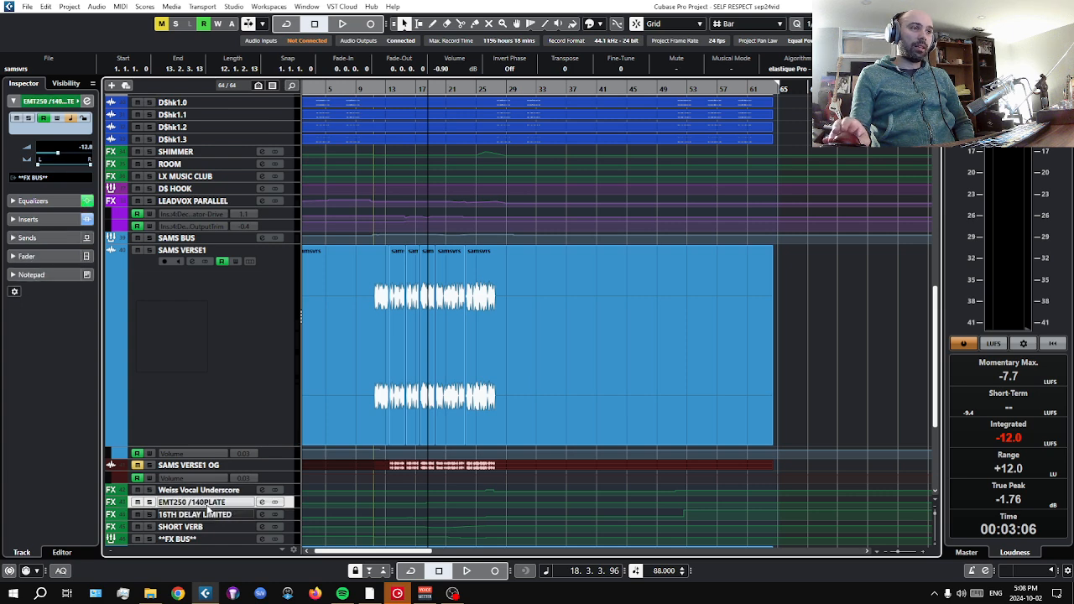
click(51, 201)
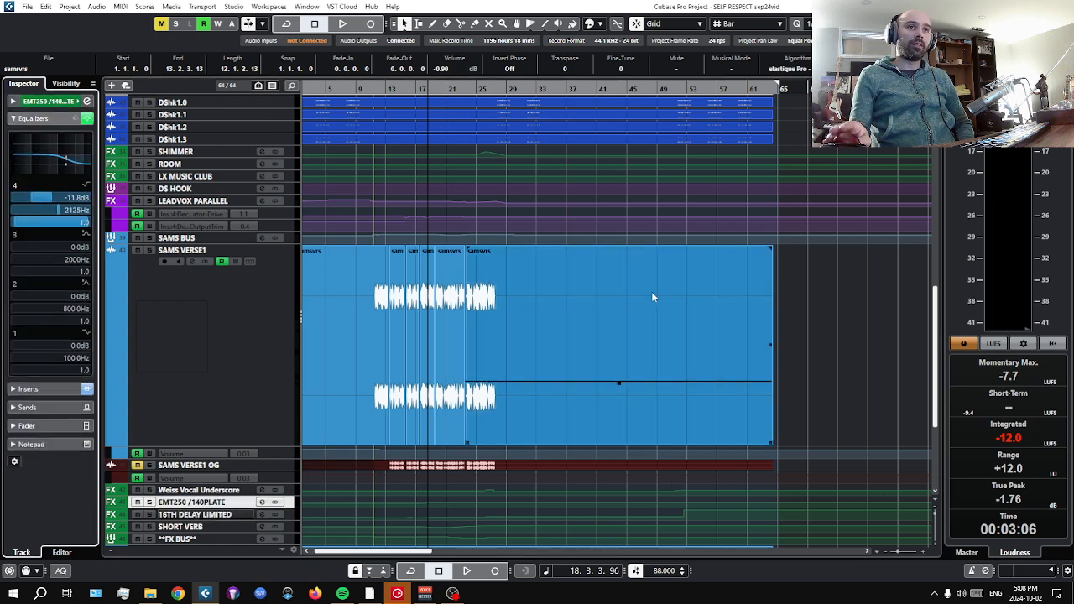
click(87, 101)
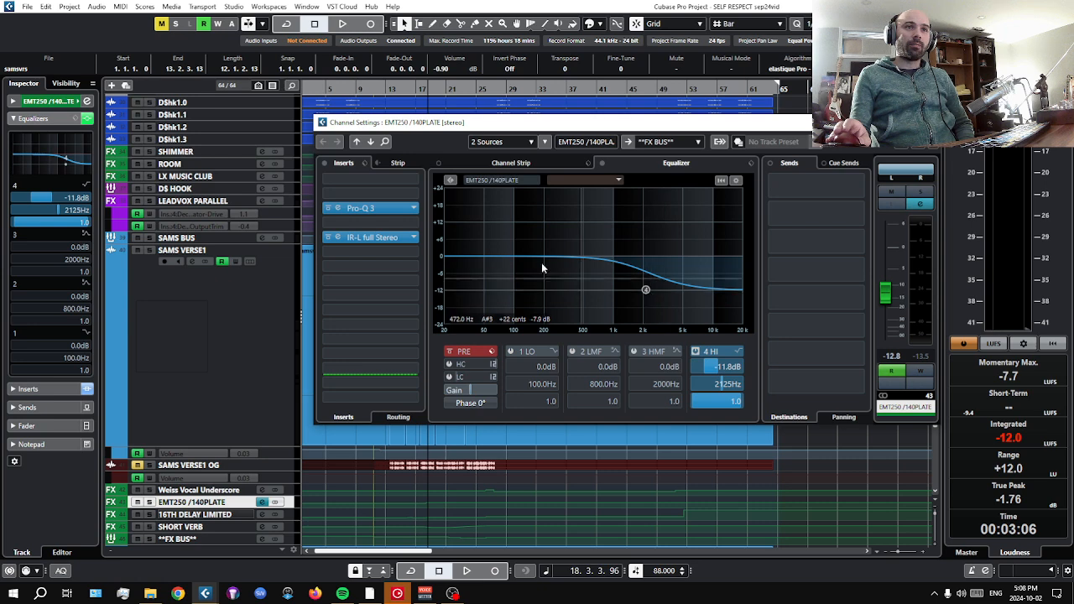
Audition EMT250 /140PLATE in solo while bypassing and re-enabling its channel equalizer, and stop playback and clear the solo.
click(466, 570)
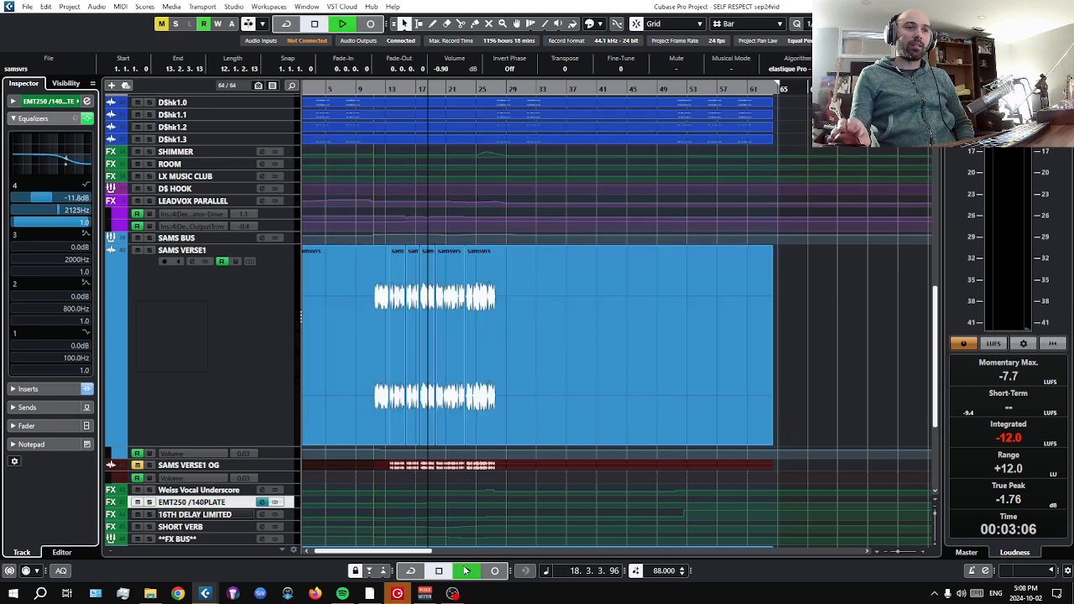
click(149, 502)
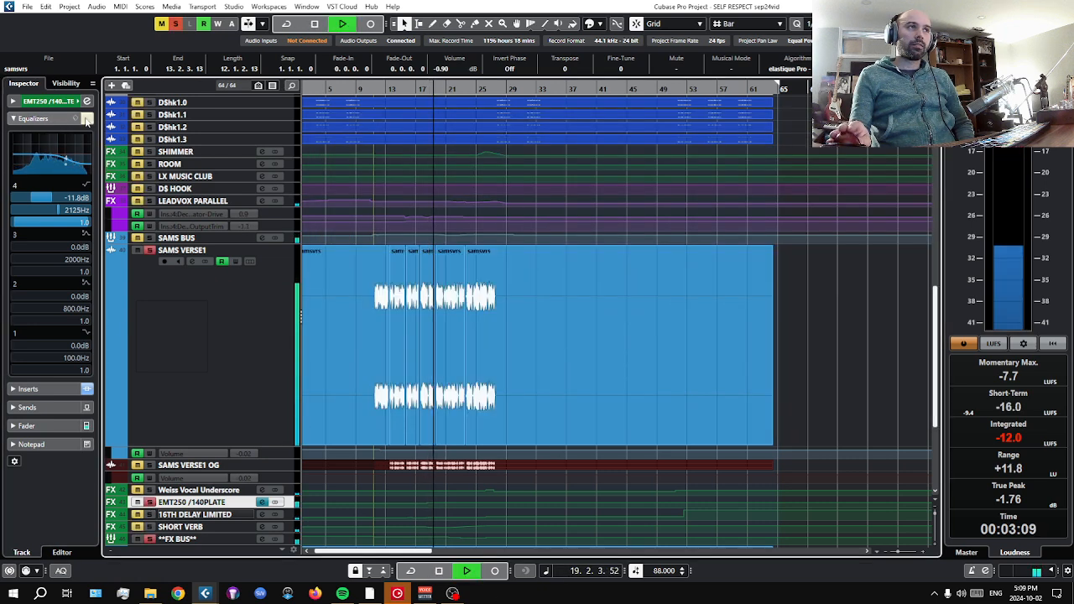
click(53, 121)
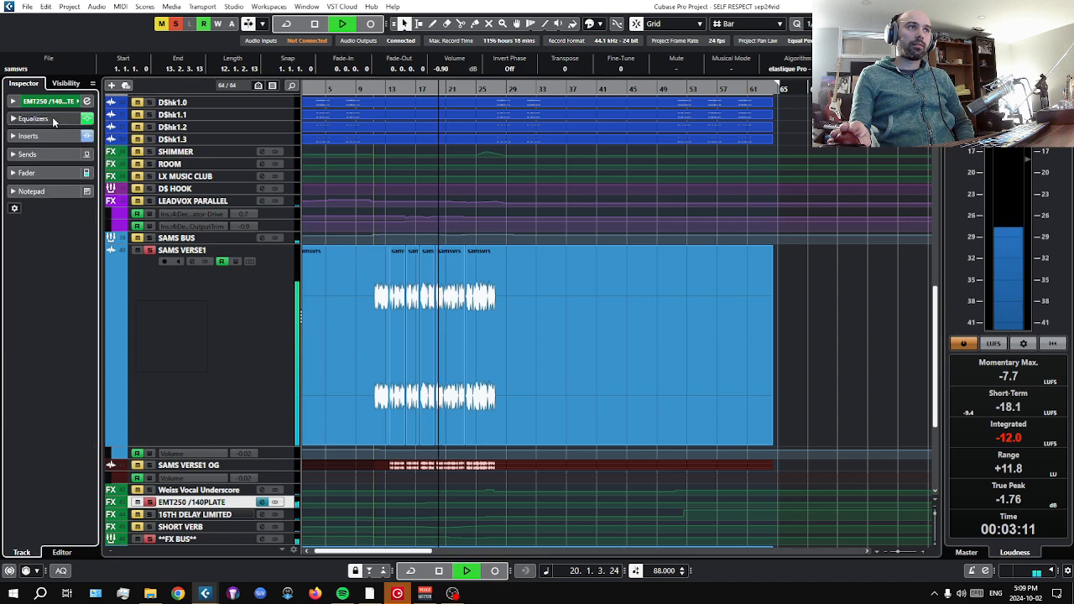
click(61, 102)
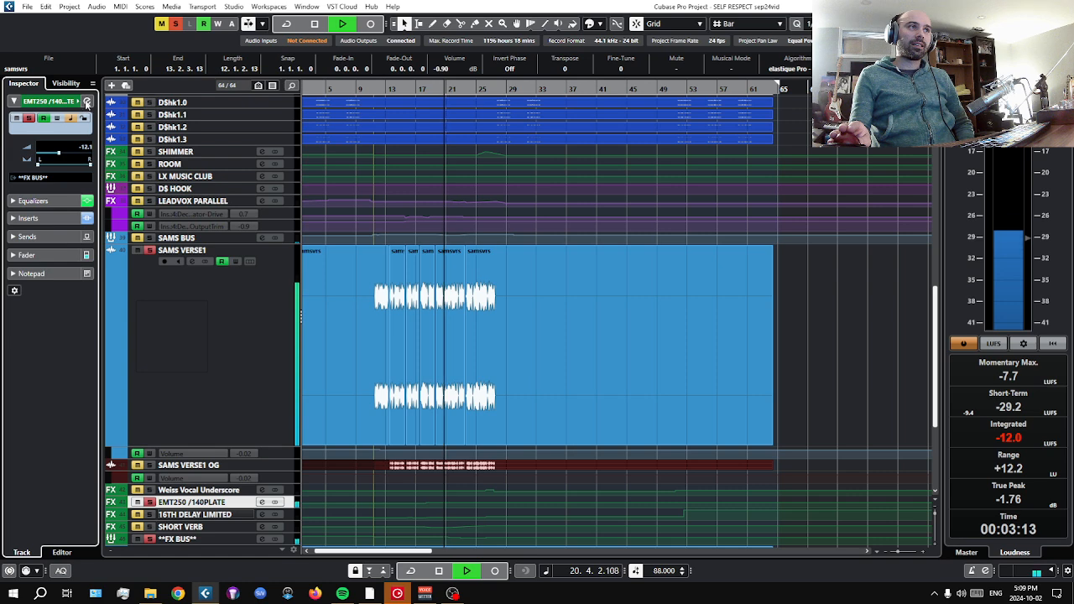
click(87, 102)
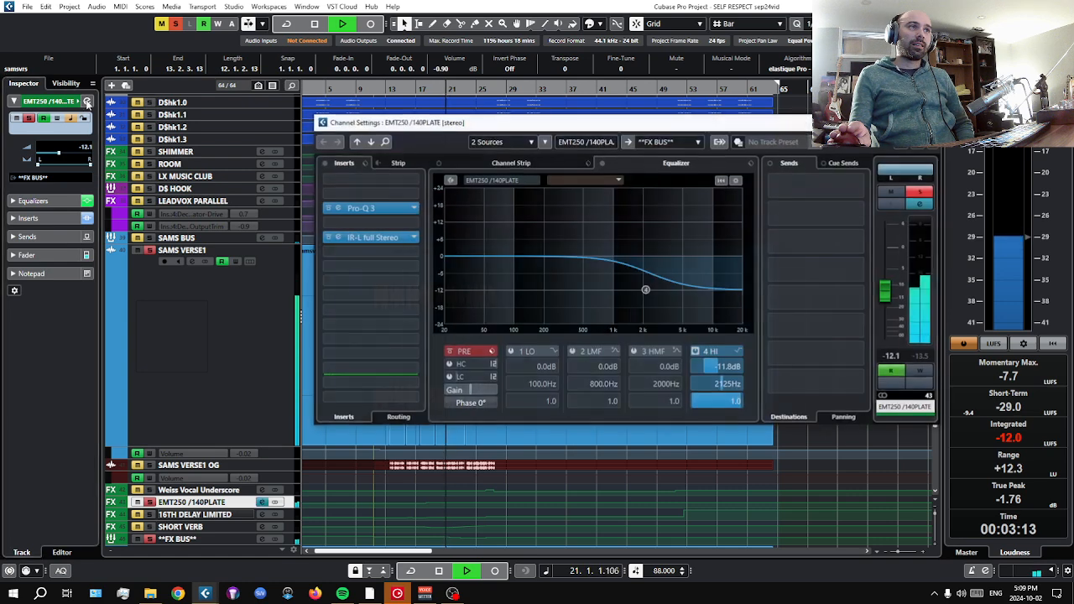
click(603, 163)
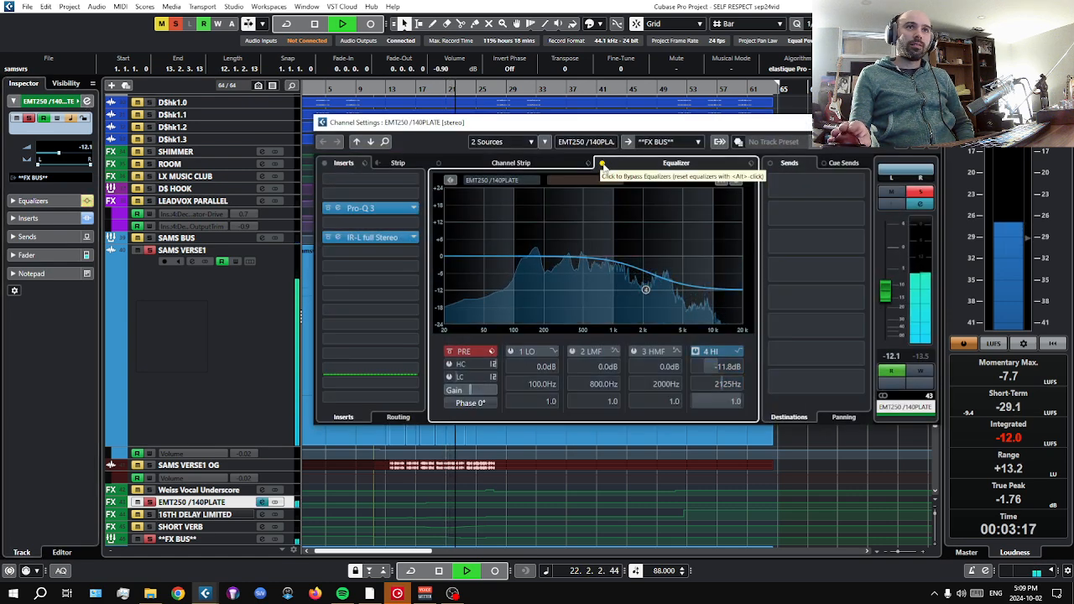
click(602, 163)
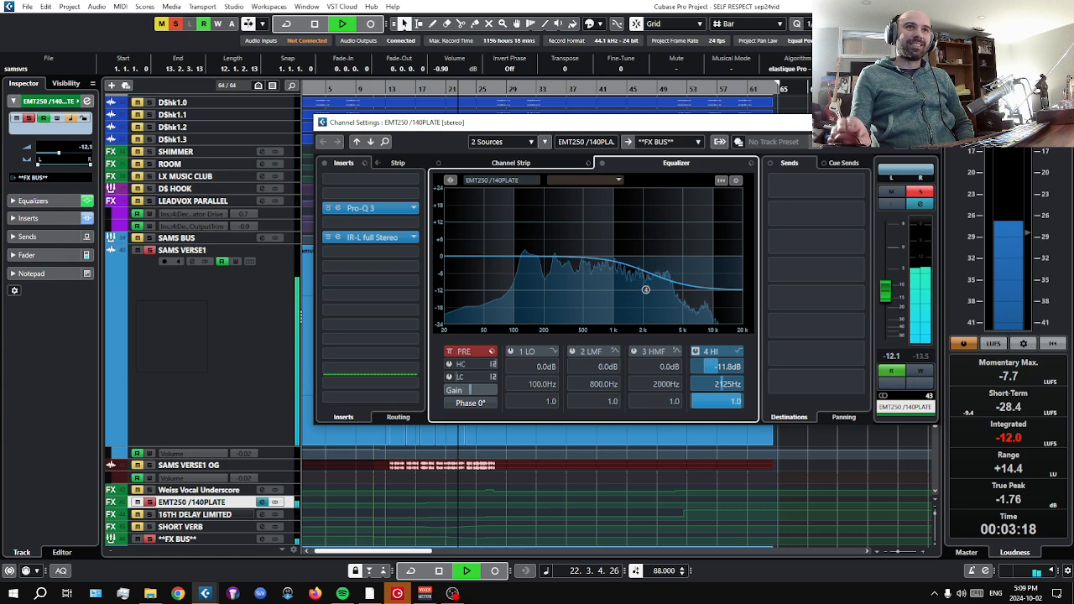
click(440, 572)
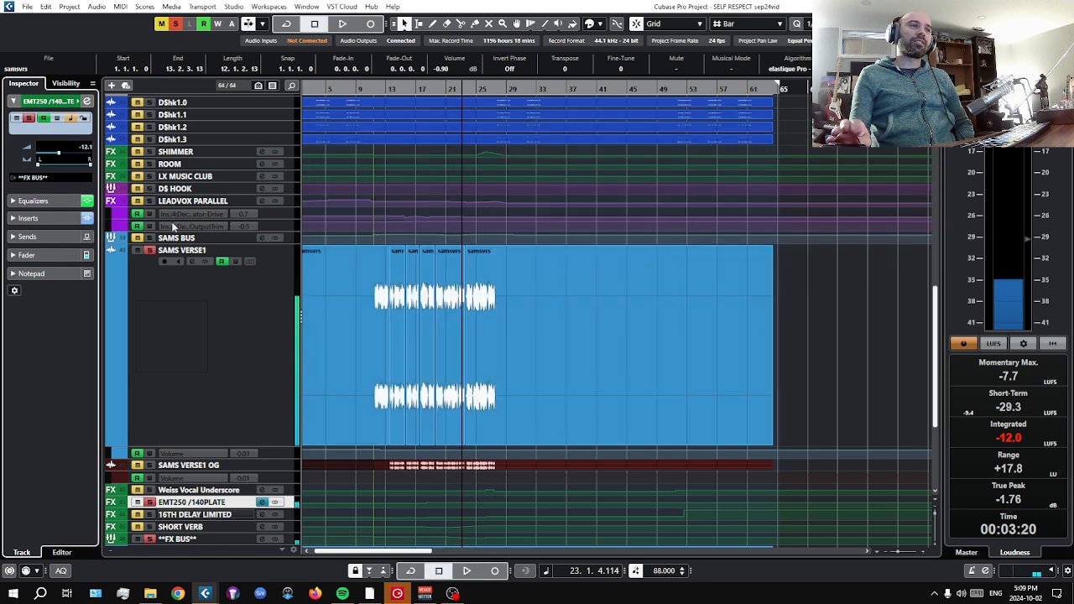
click(149, 250)
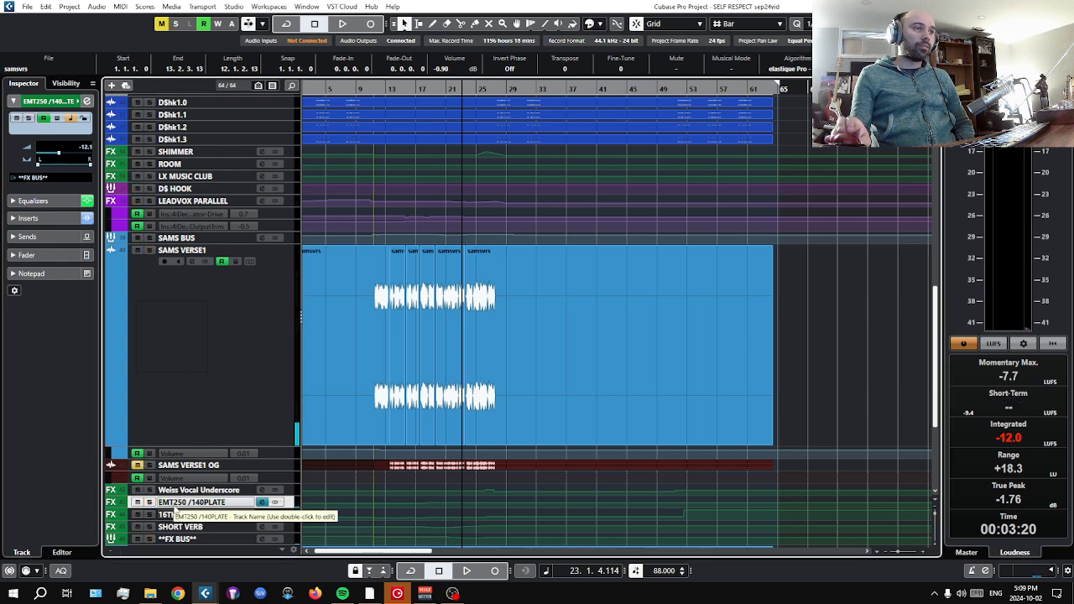
Solo the 16TH DELAY LIMITED track, display its inserts and audition it from around bar 11 of the verse vocal.
click(180, 526)
click(183, 515)
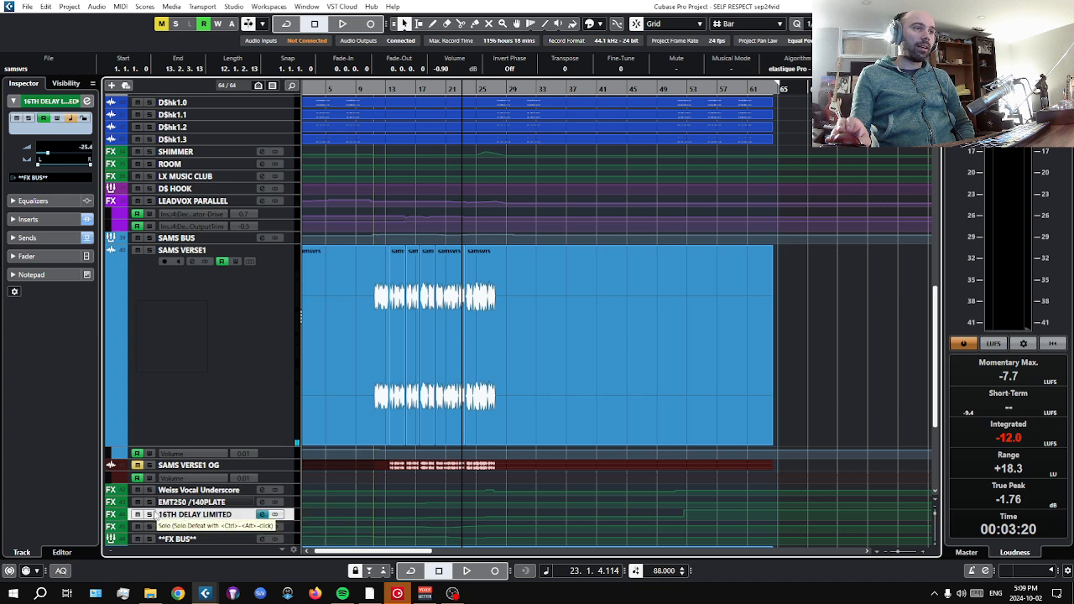
click(150, 515)
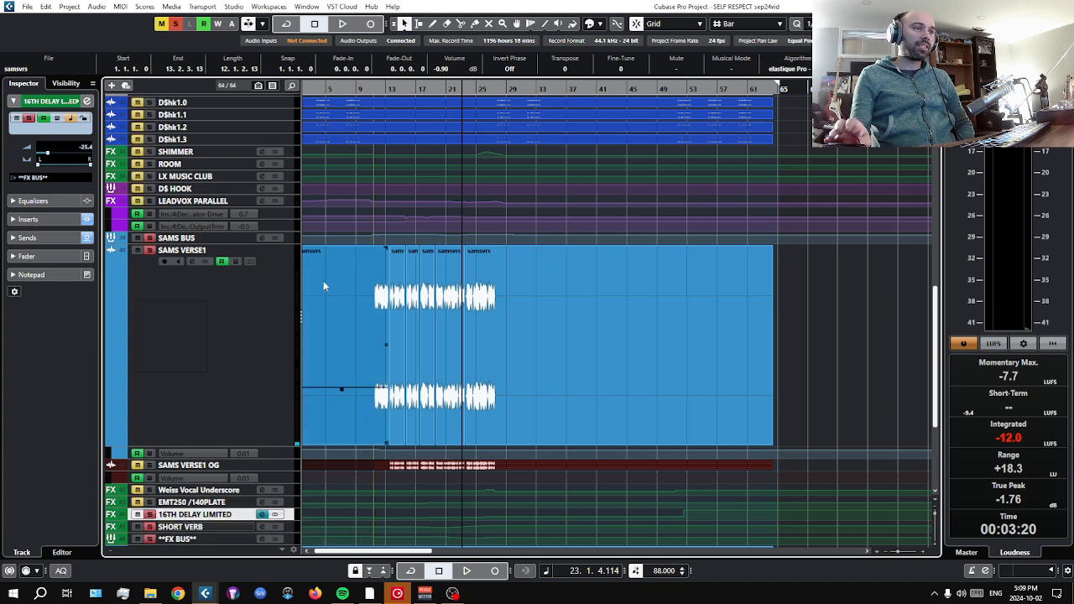
click(51, 220)
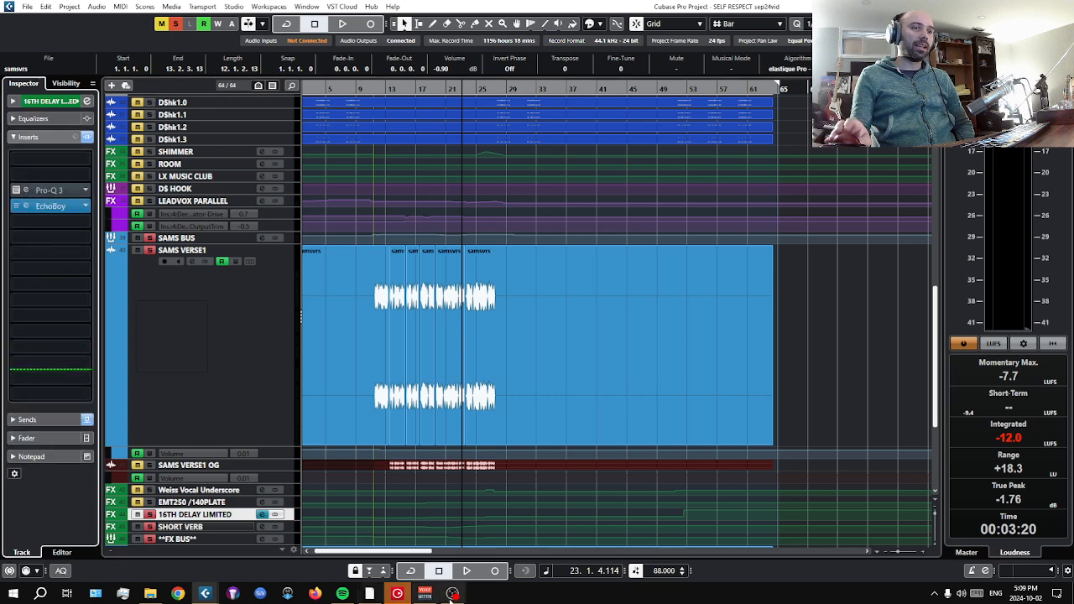
key(space)
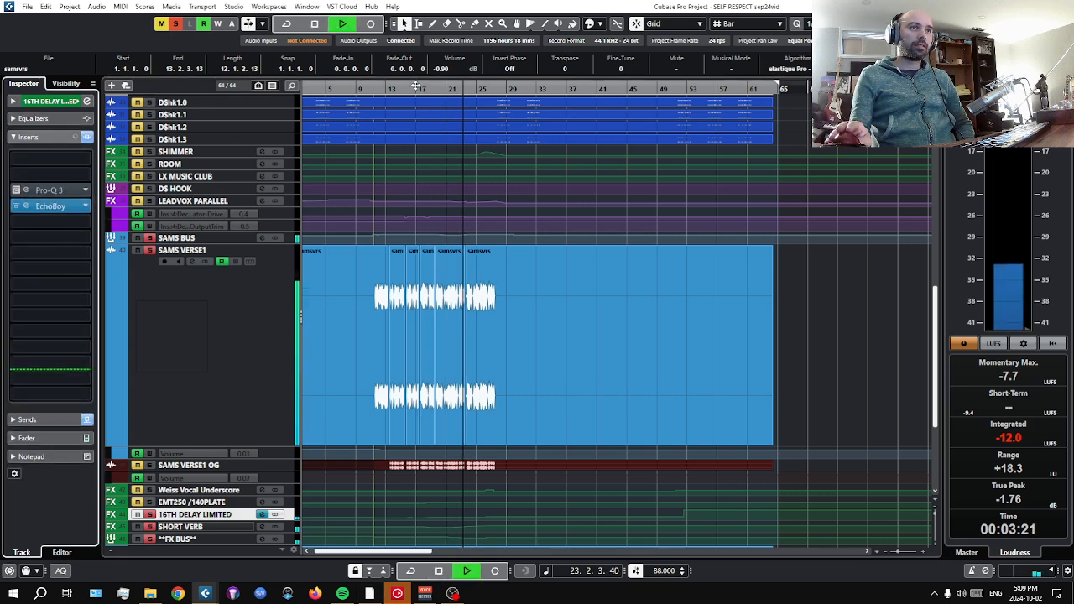
drag(409, 89, 373, 89)
click(401, 352)
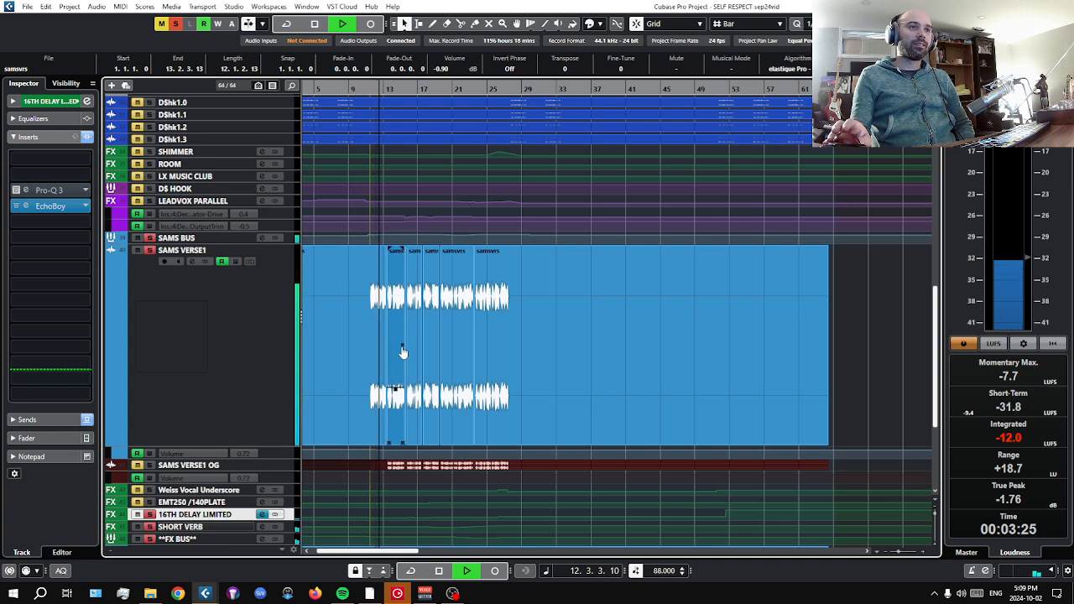
Select the SHORT VERB track, stop playback and review its Pro-R reverb insert, closing the plug-in window.
key(Down)
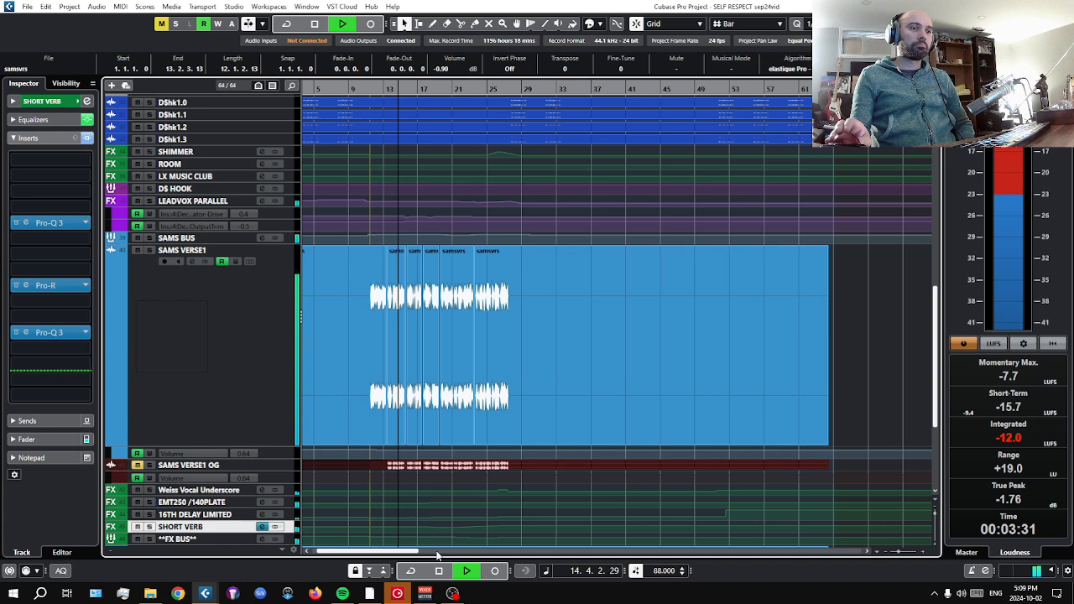
key(space)
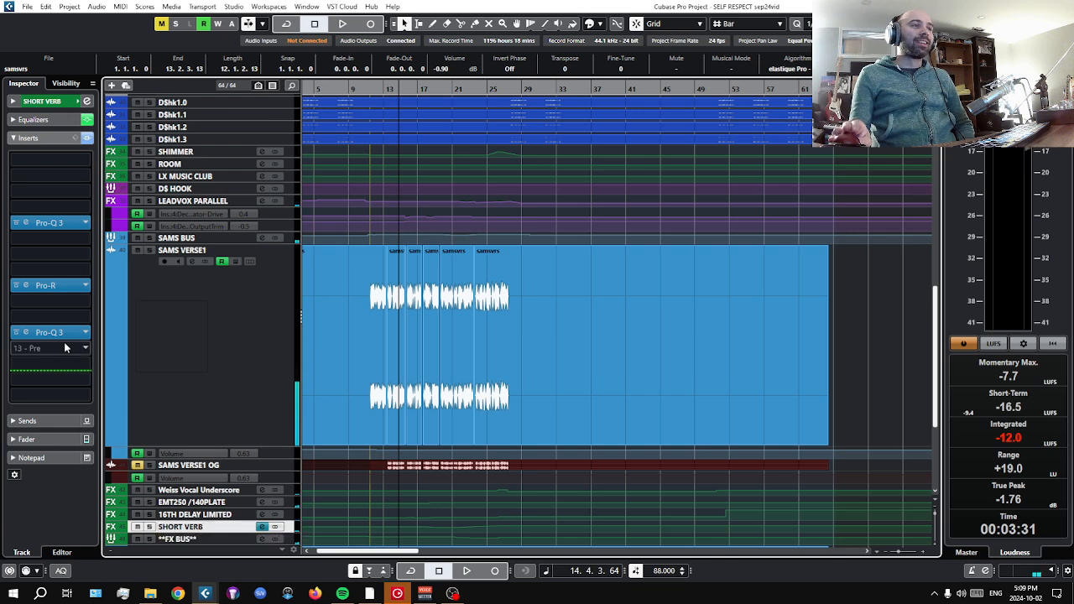
click(35, 287)
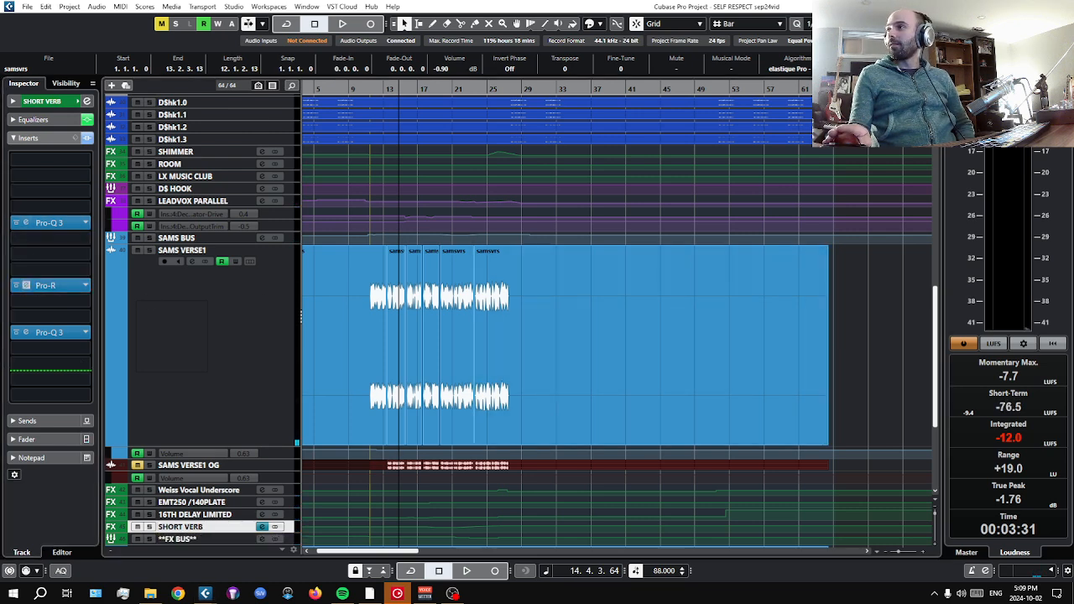
drag(1073, 134, 457, 134)
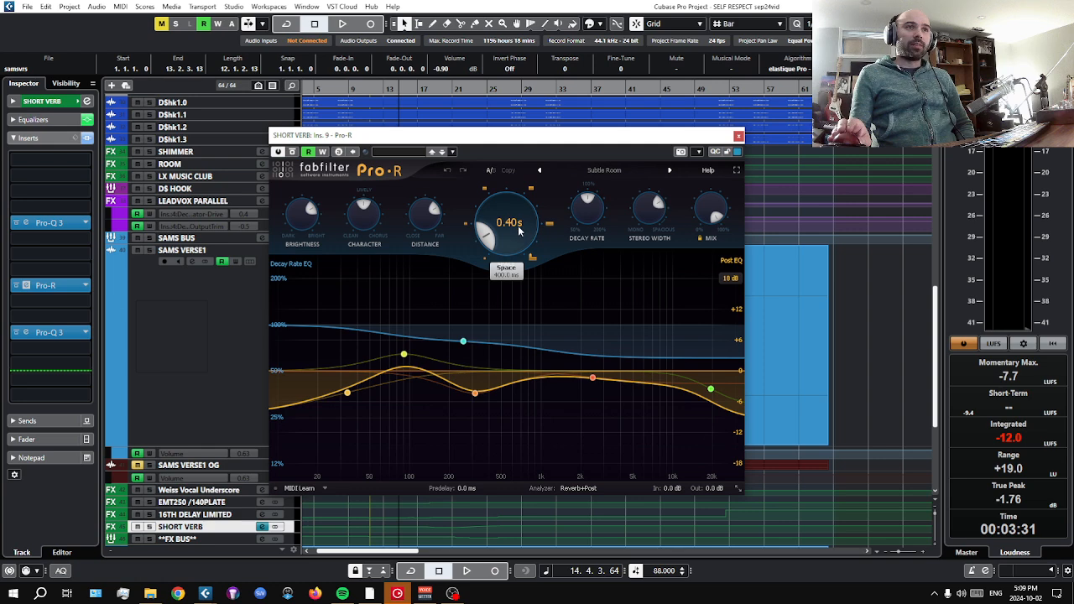
click(738, 137)
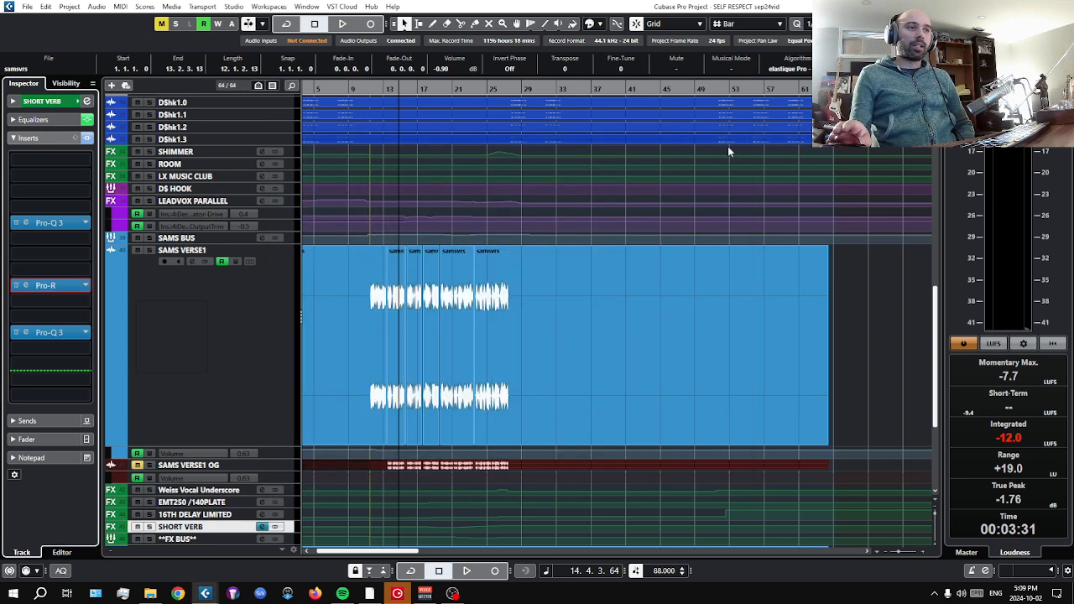
Compare the insert chains of the 16TH DELAY LIMITED and SHORT VERB effect tracks.
scroll(460, 481, down, 5)
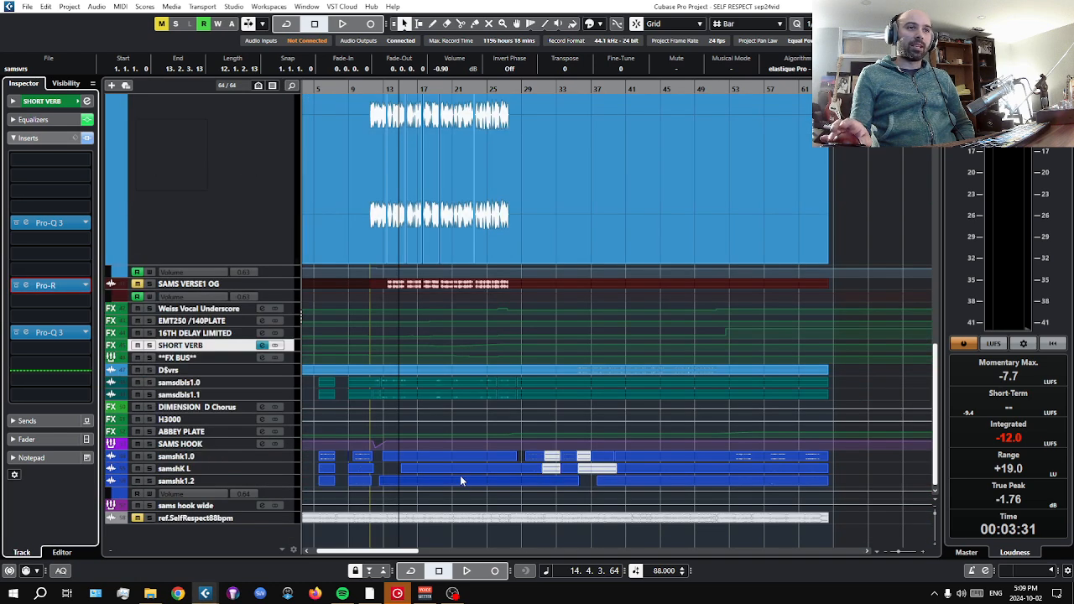
scroll(460, 480, up, 3)
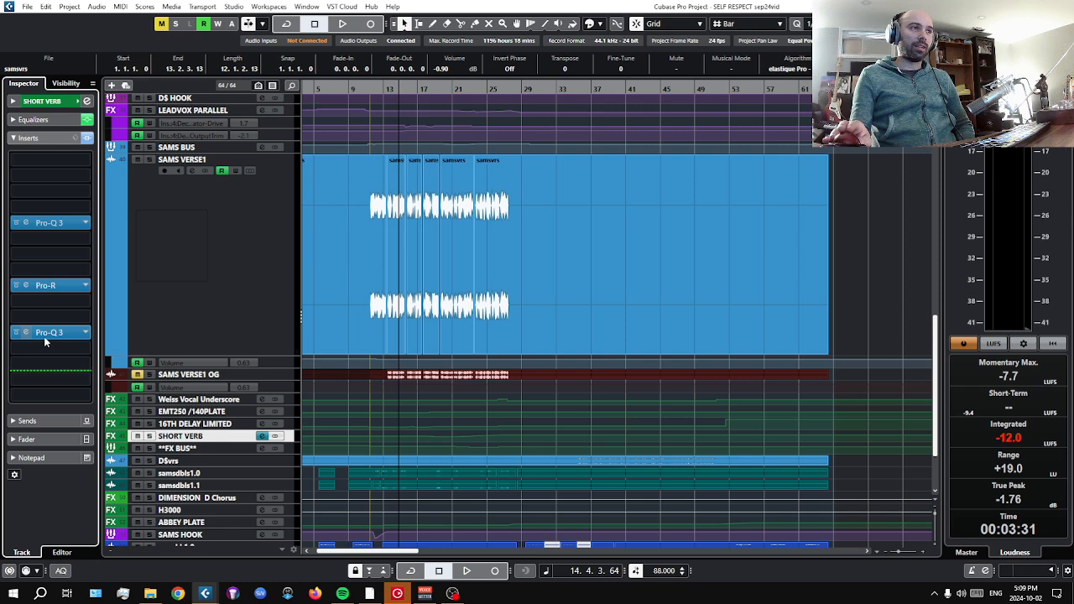
click(197, 425)
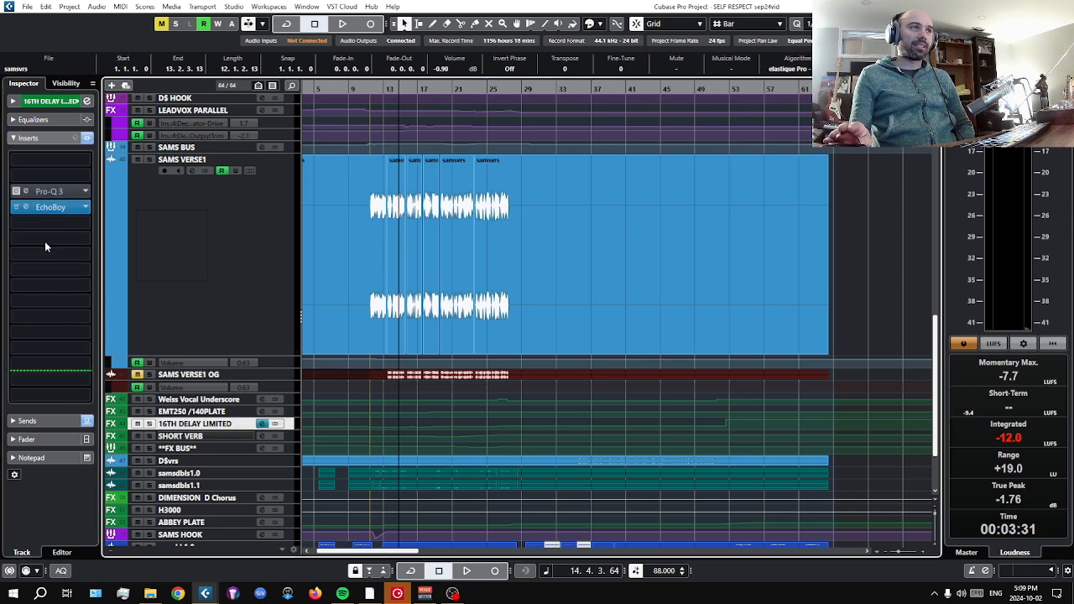
click(213, 437)
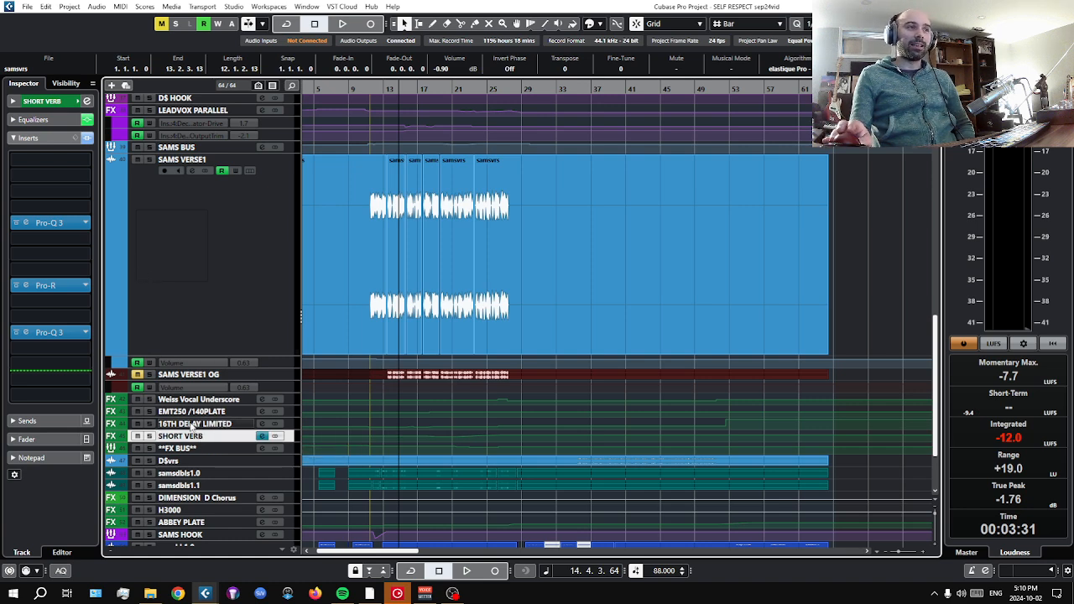
Solo 16TH DELAY LIMITED and audition it with SHORT VERB from bar 14, then stop playback and clear the solos.
click(155, 425)
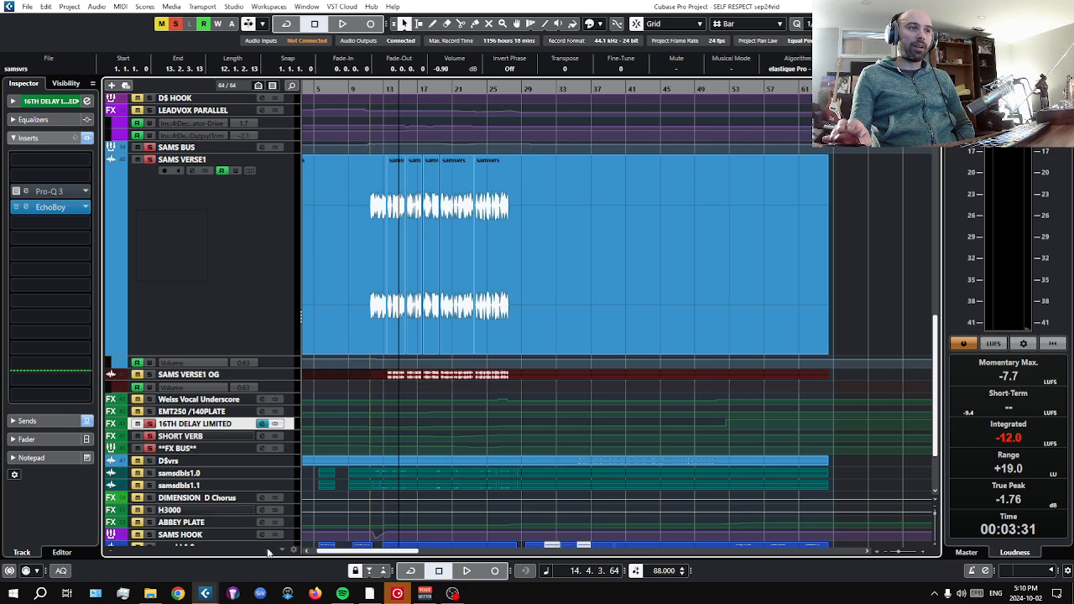
key(space)
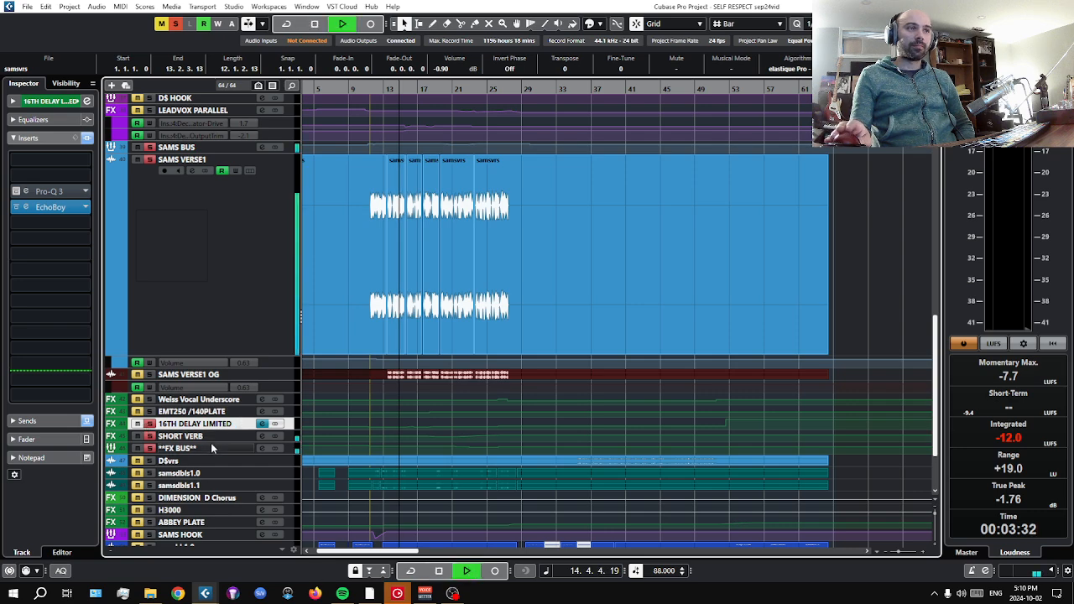
click(210, 437)
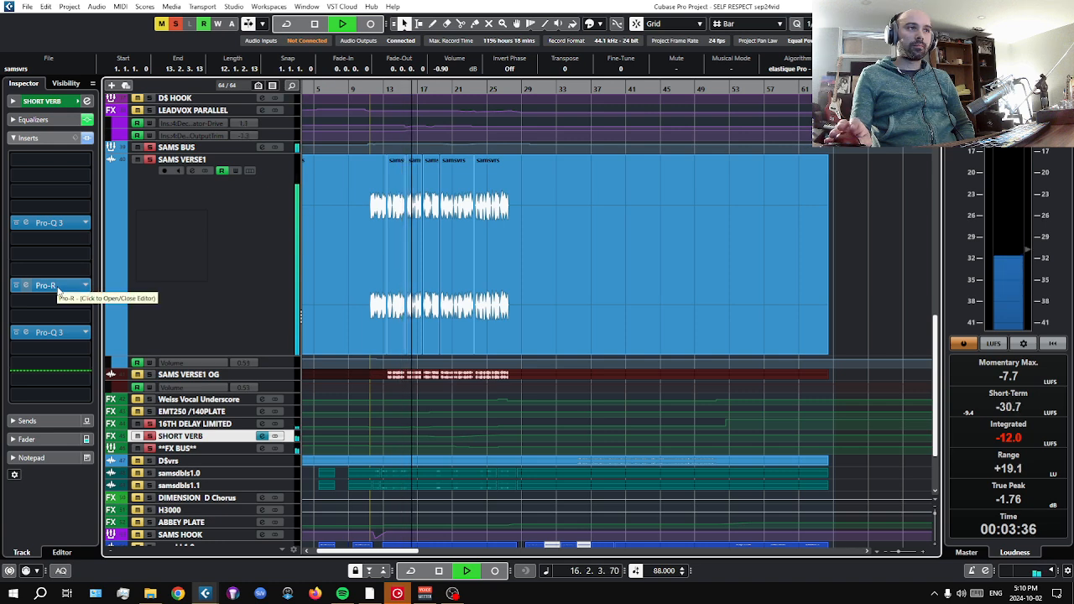
click(445, 570)
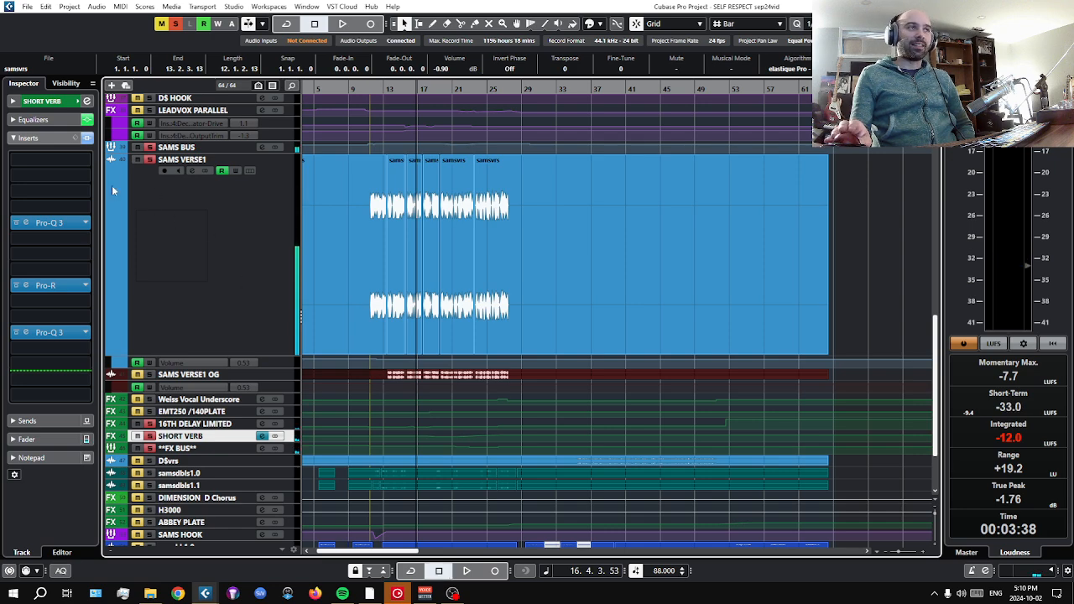
click(149, 437)
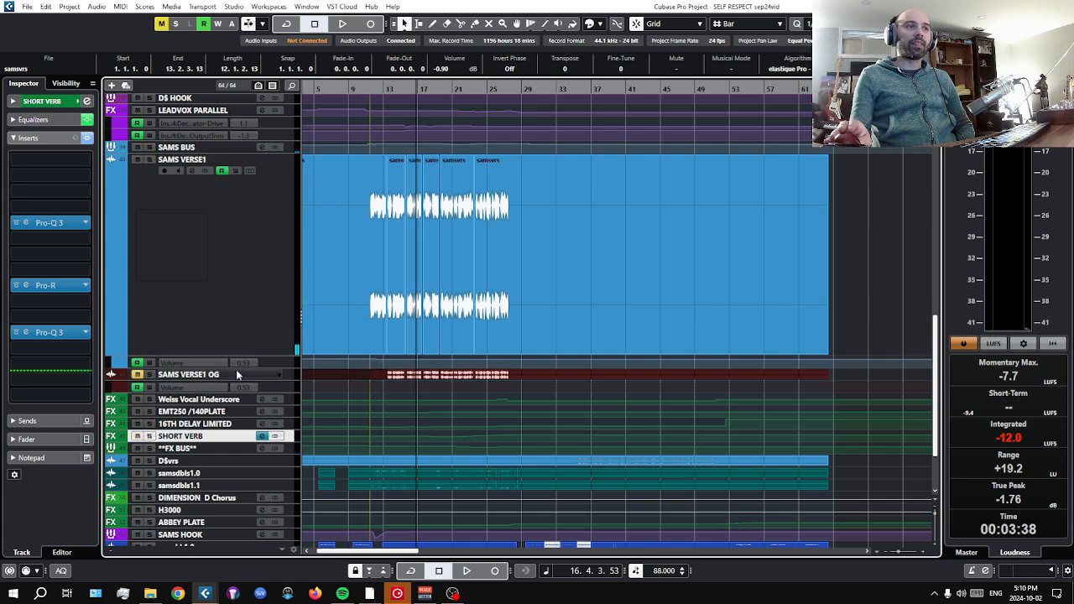
Review the SAMS VERSE1 channel equalizer and the first Pro-Q 3 insert on SAMS BUS, closing the plug-in window.
click(201, 269)
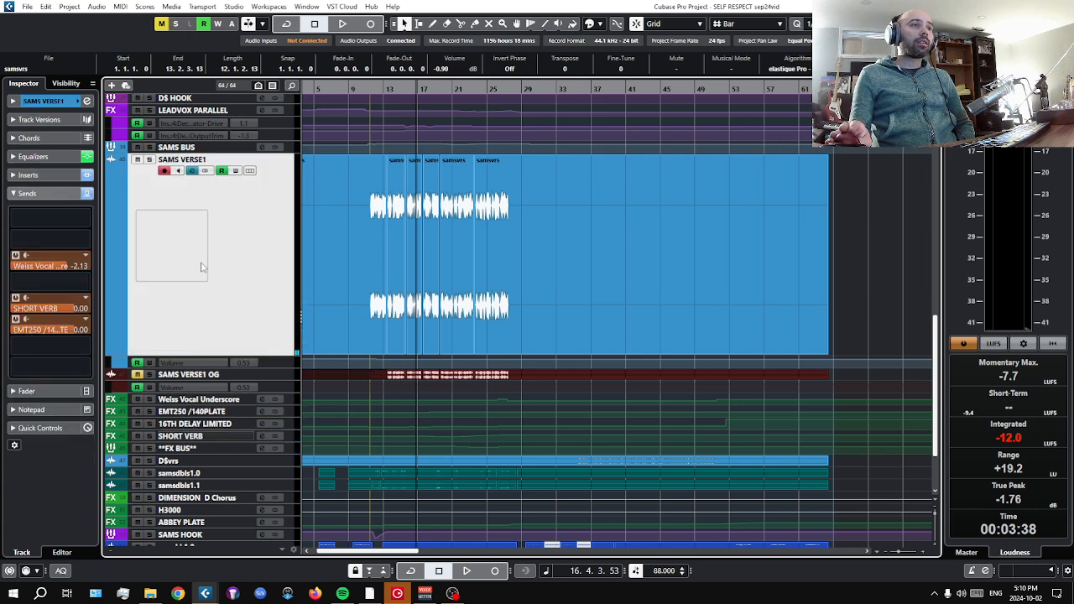
click(63, 159)
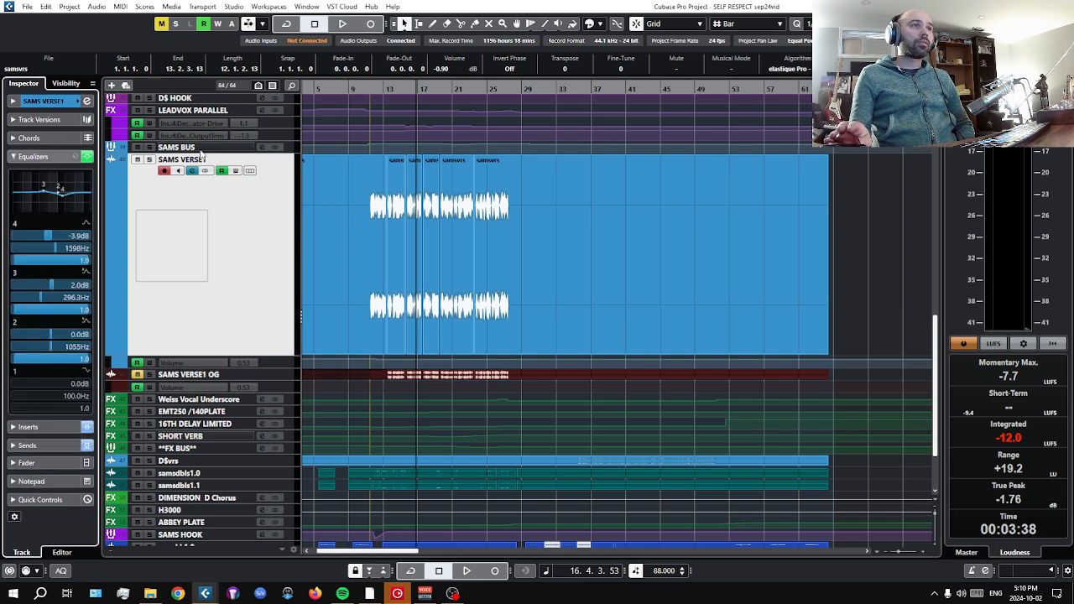
click(202, 149)
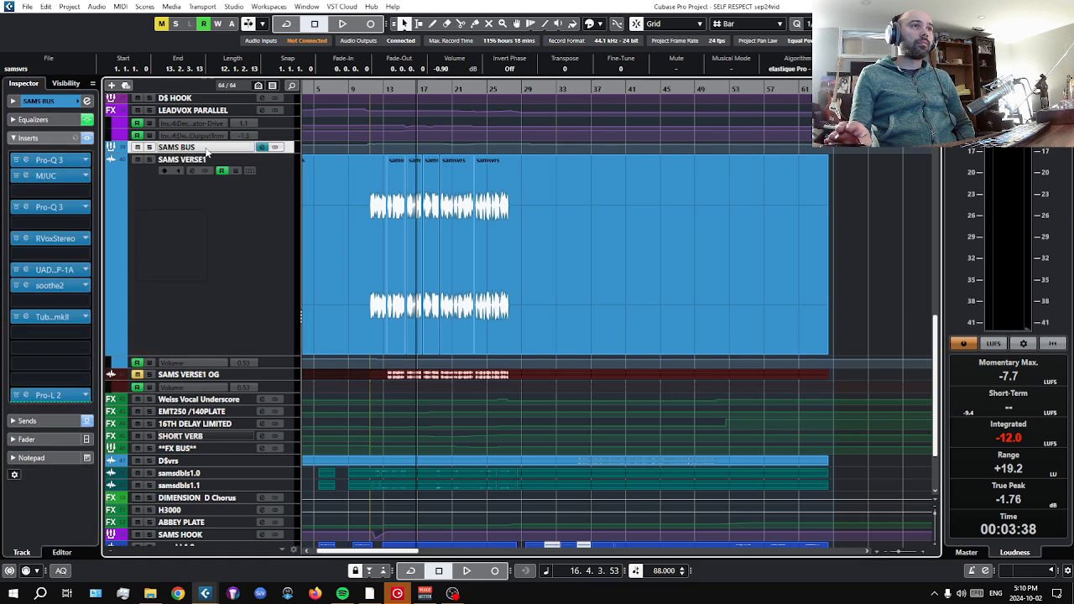
click(47, 161)
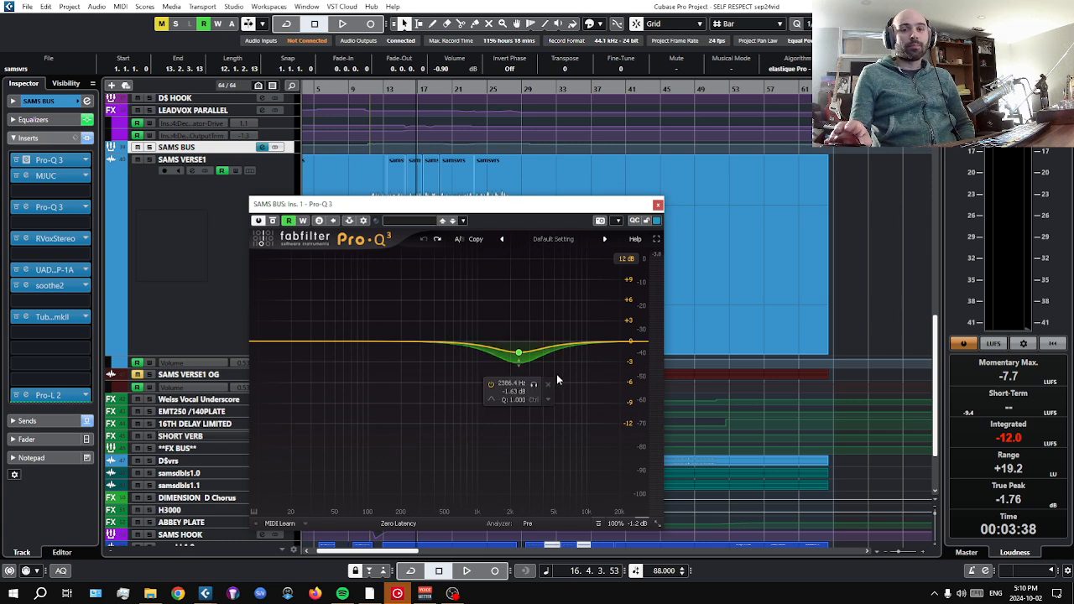
drag(656, 208, 660, 208)
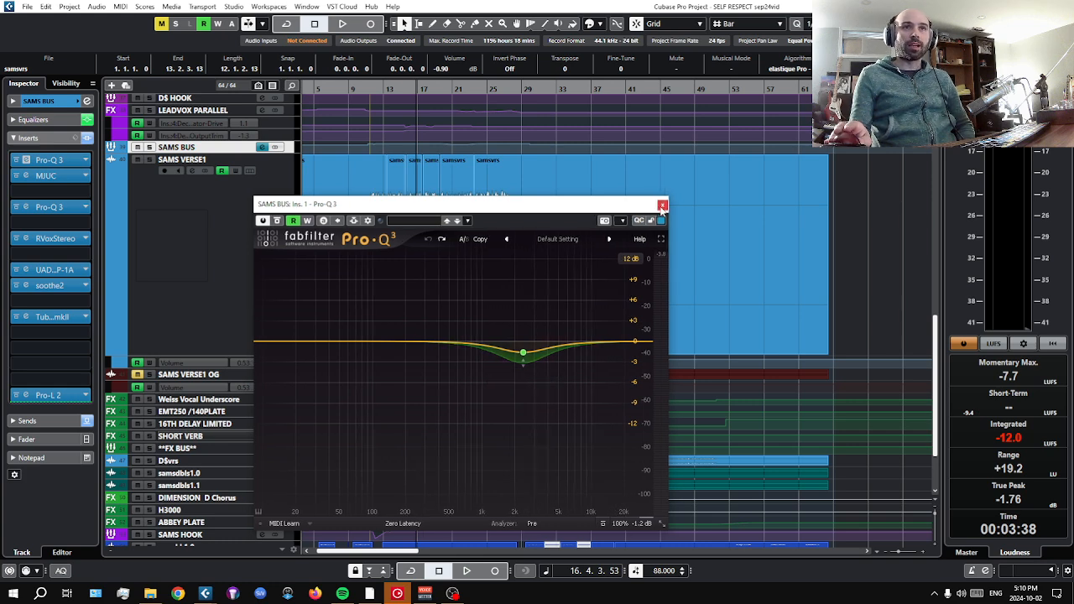
click(662, 205)
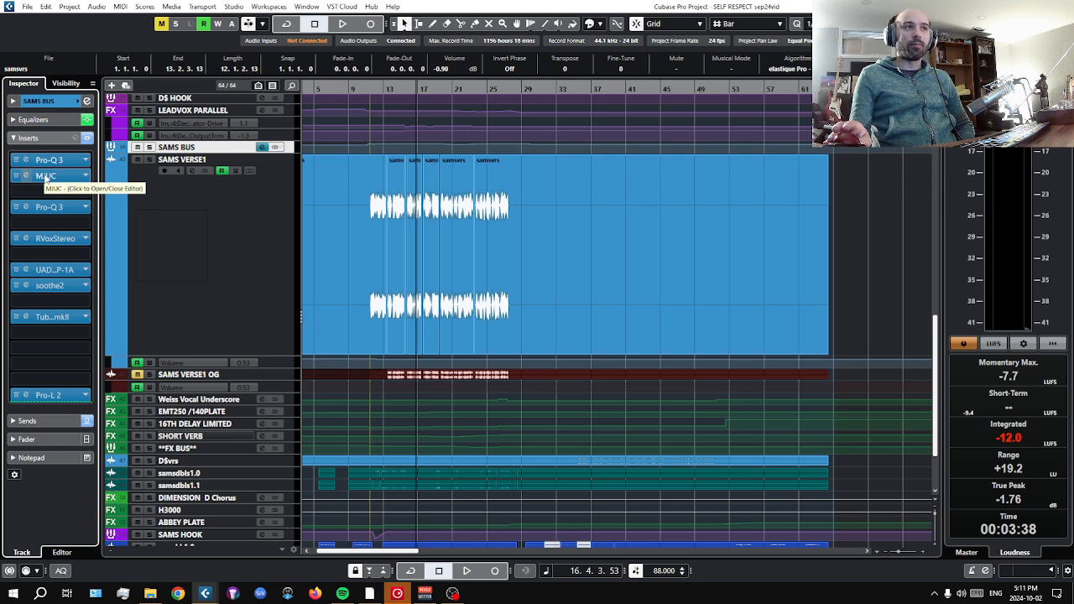
Examine the MJUC compressor on SAMS BUS alongside the first Pro-Q 3, and close both plug-in windows.
click(46, 176)
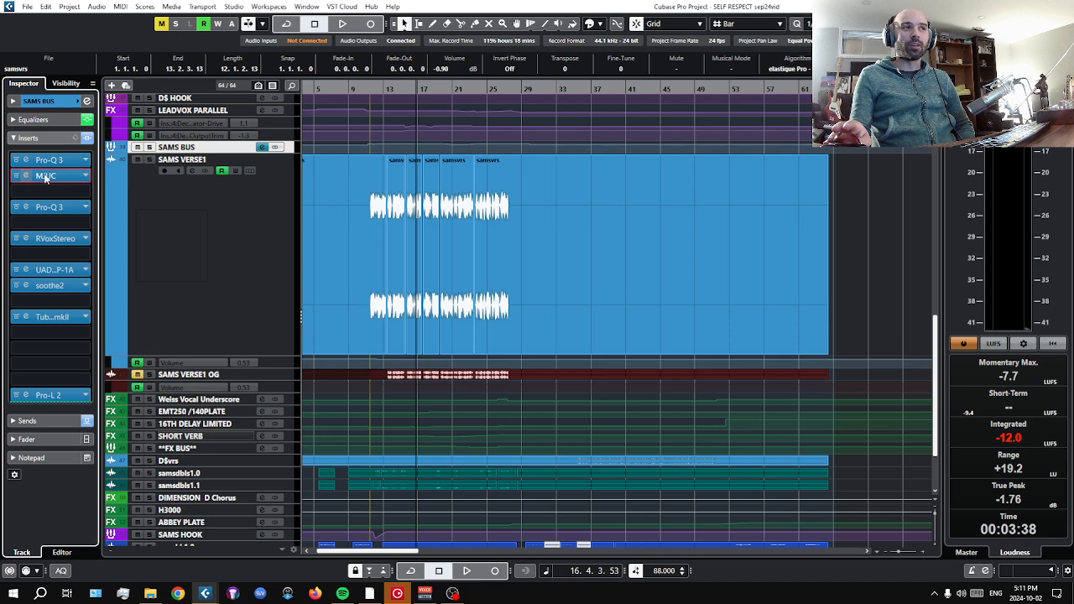
drag(435, 189, 638, 113)
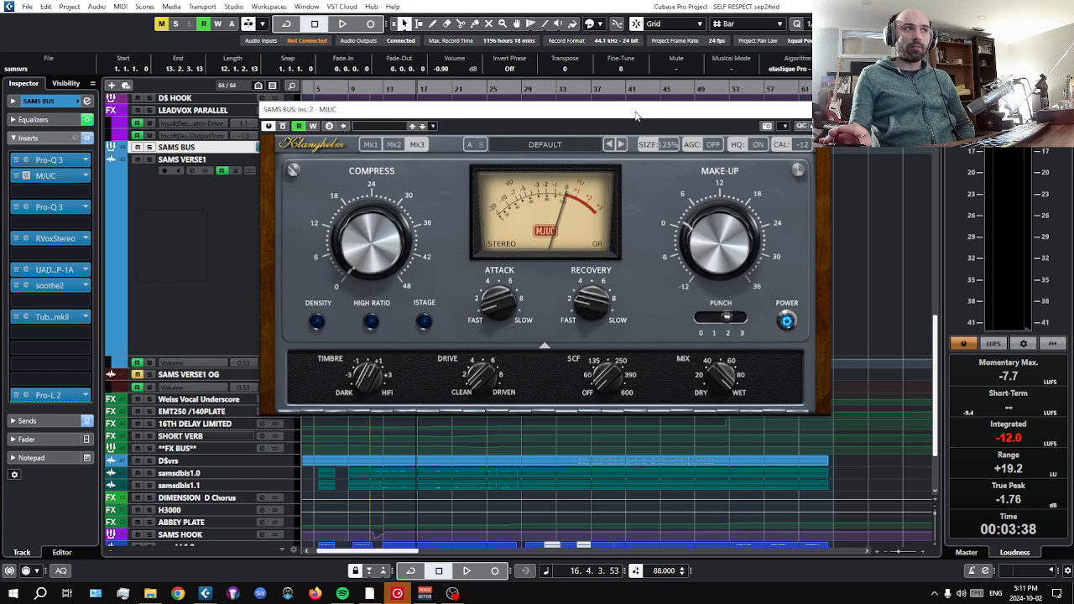
click(48, 159)
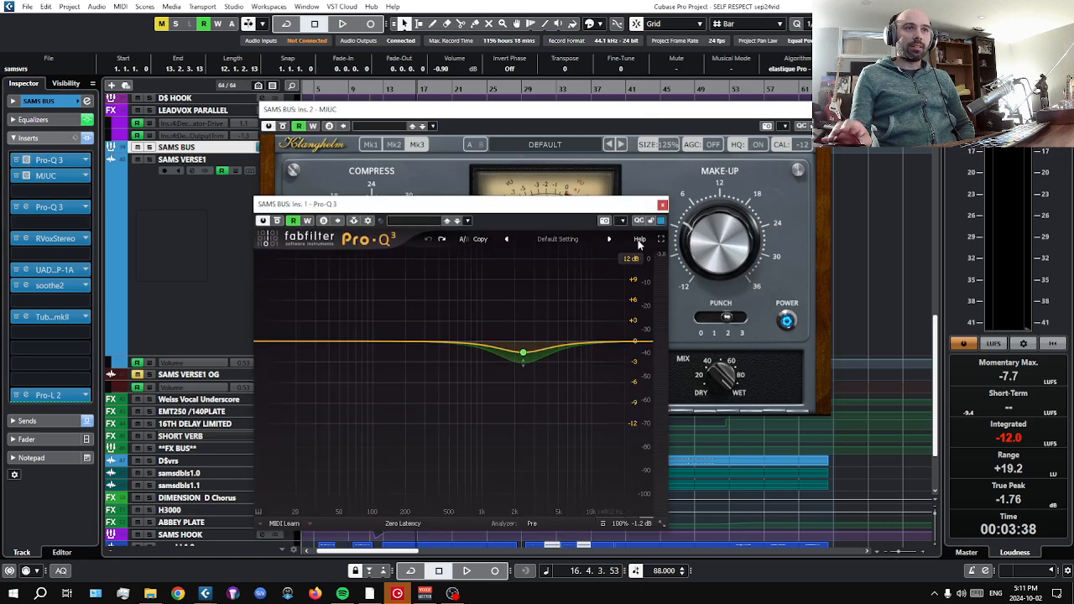
click(662, 204)
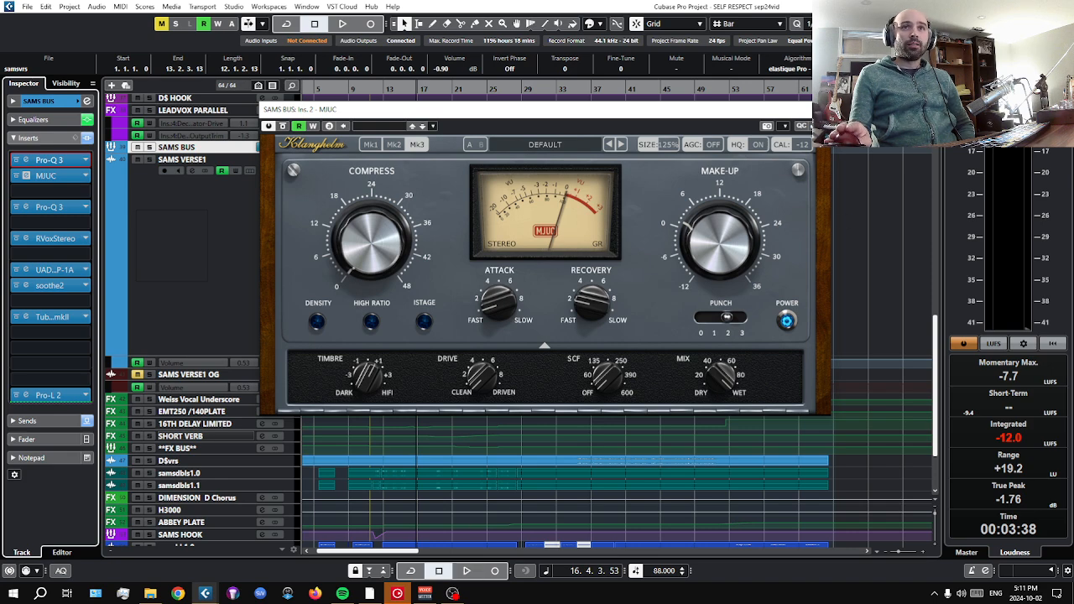
click(820, 110)
Review the second Pro-Q 3 and the RVox Stereo insert on SAMS BUS, closing each plug-in window.
click(33, 208)
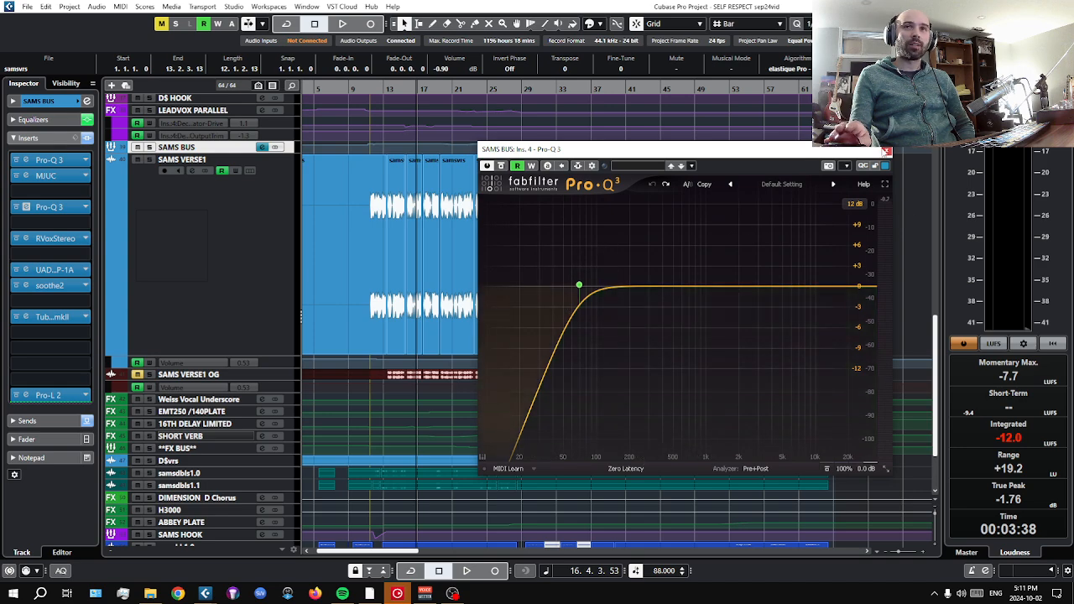
click(886, 151)
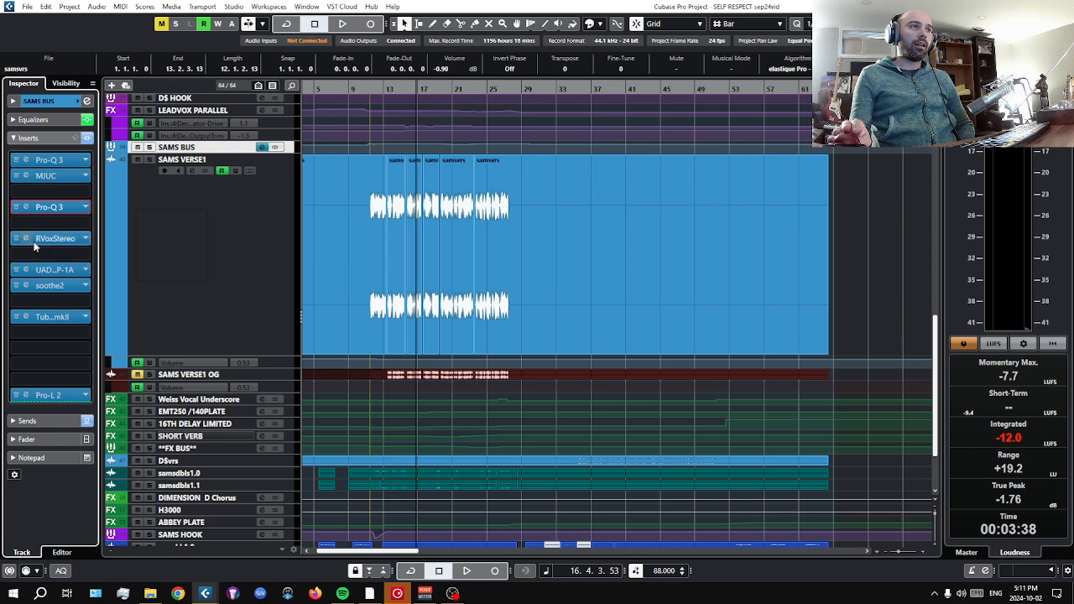
click(37, 240)
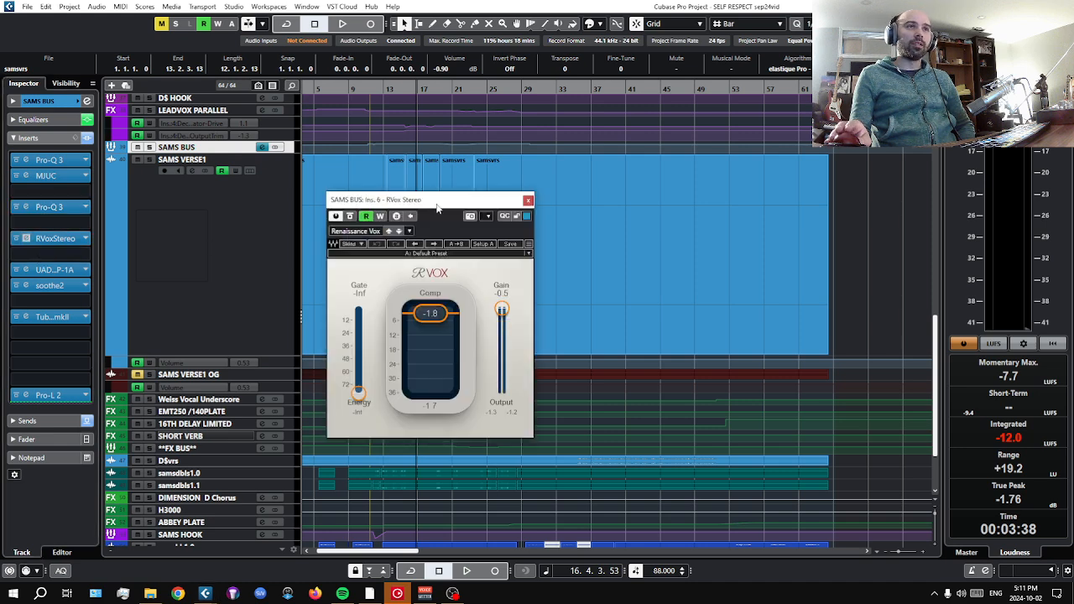
drag(436, 208, 458, 183)
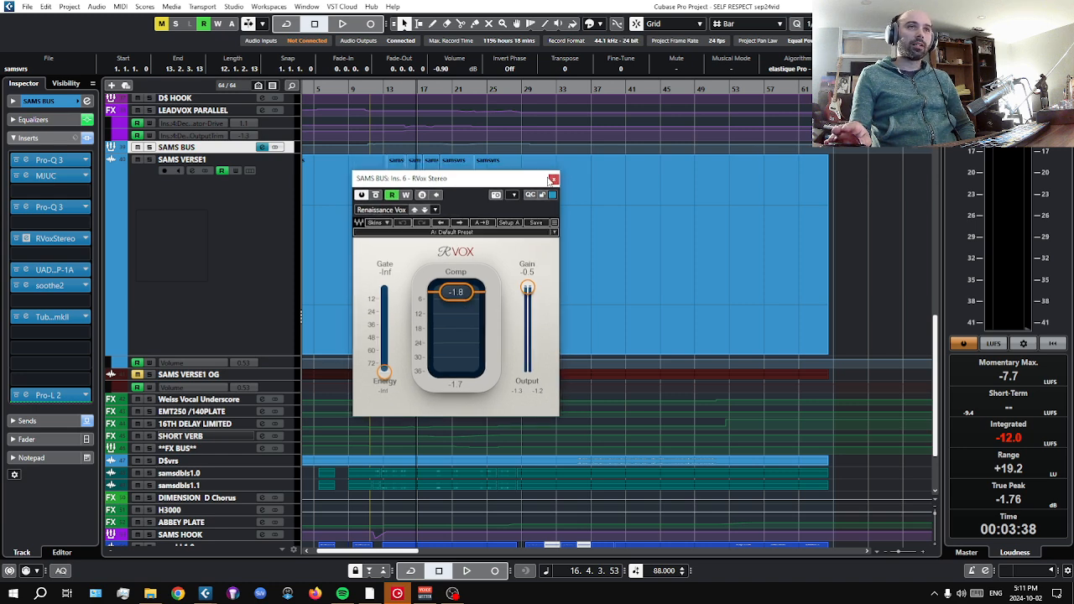
click(548, 176)
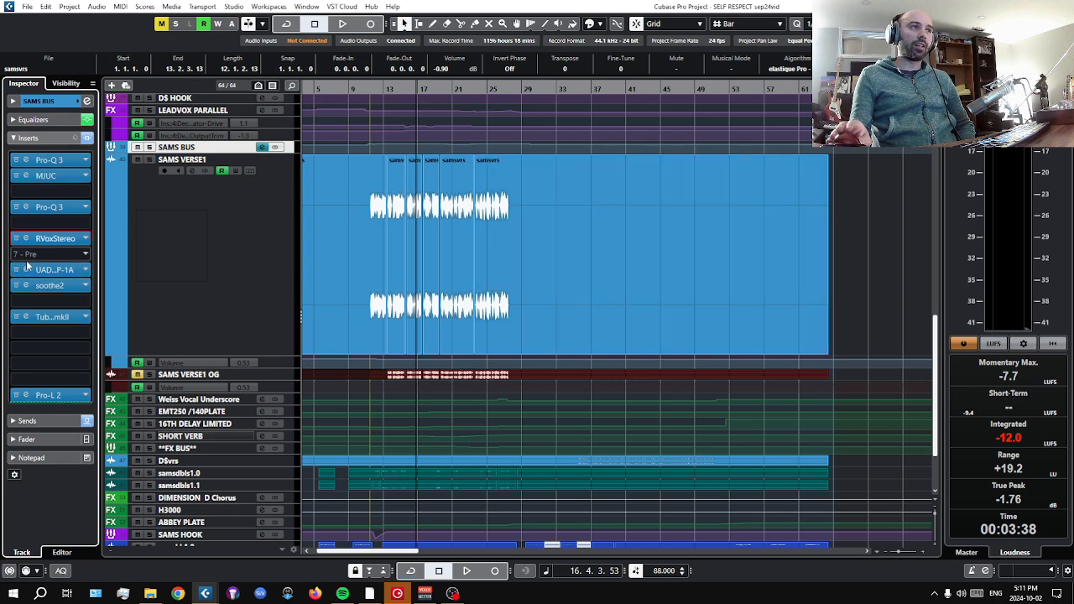
Audition the UAD Pultec EQP-1A on SAMS BUS by bypassing and re-enabling it during playback, then stop and close the plug-in.
click(59, 271)
click(59, 272)
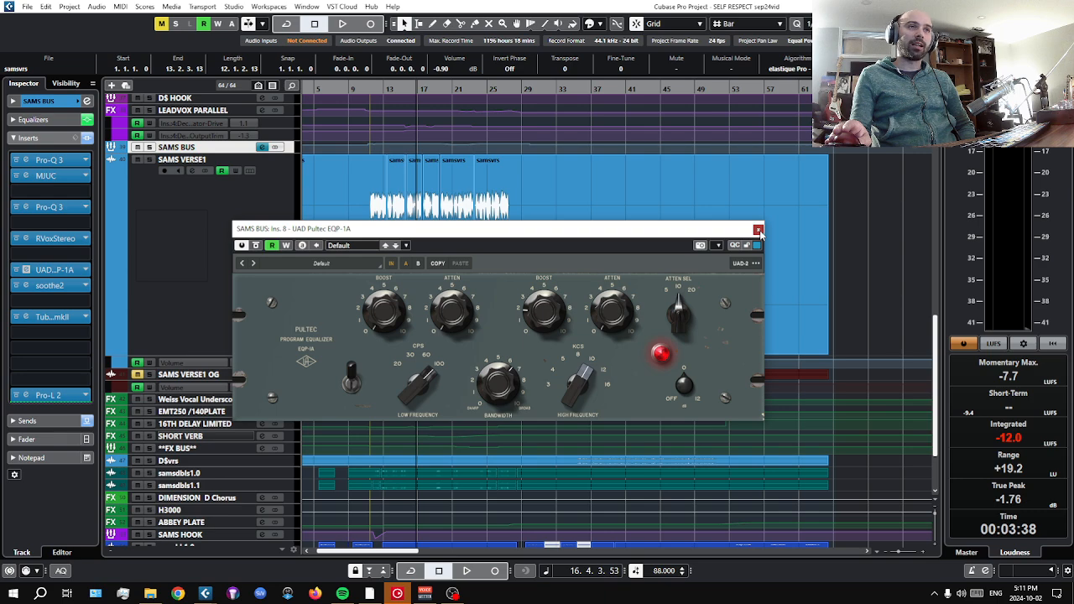
click(467, 570)
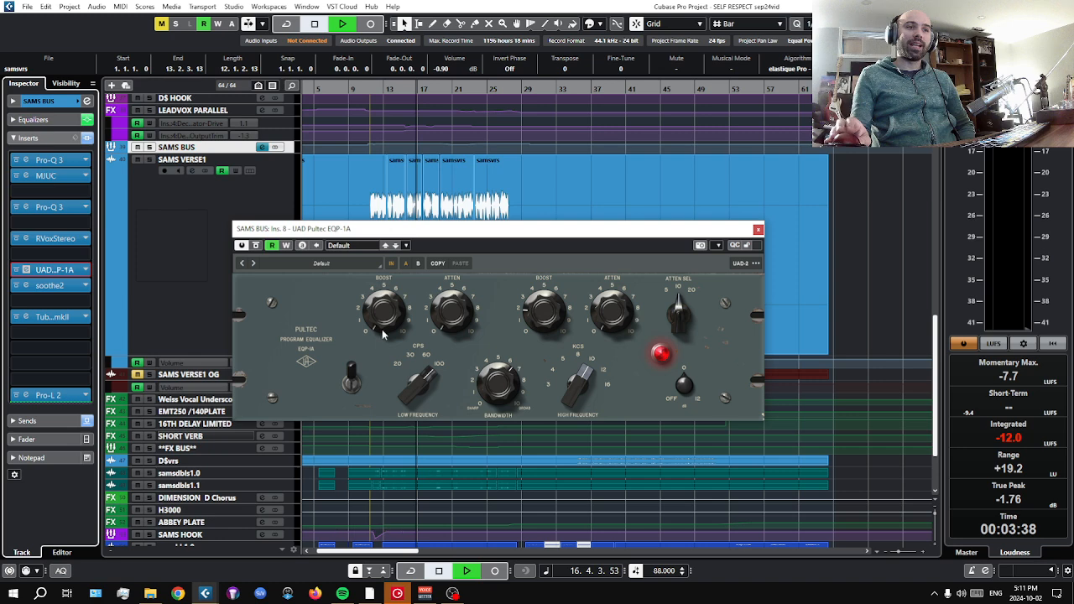
click(256, 245)
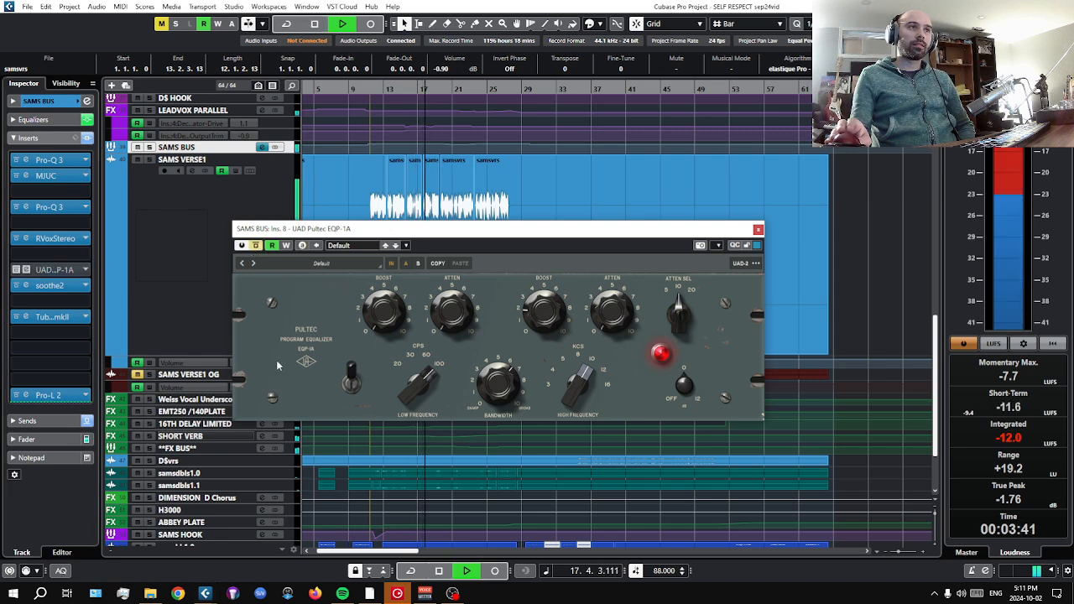
click(256, 245)
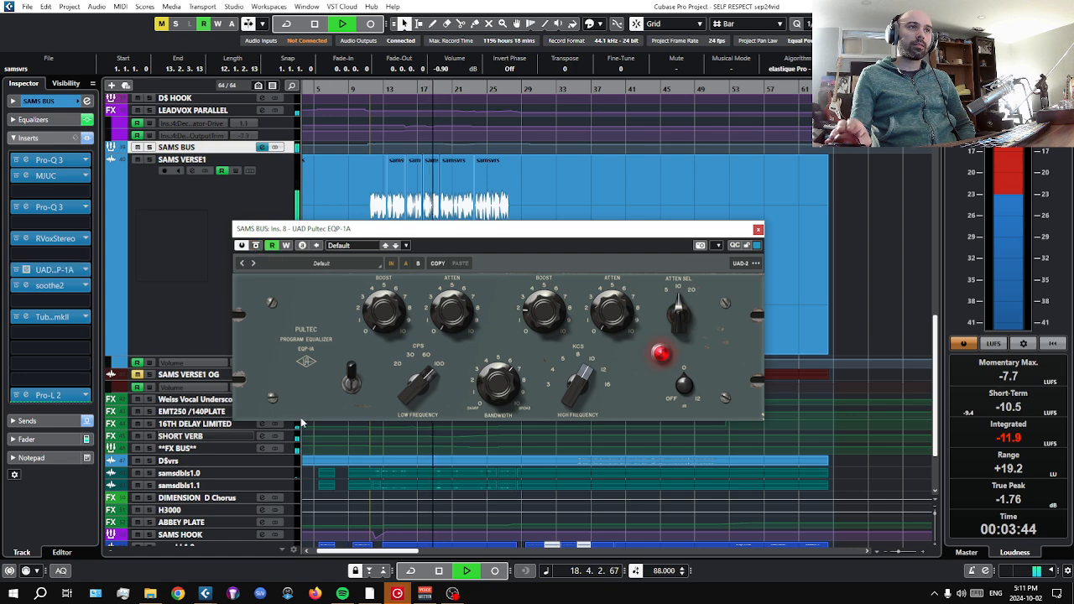
click(438, 572)
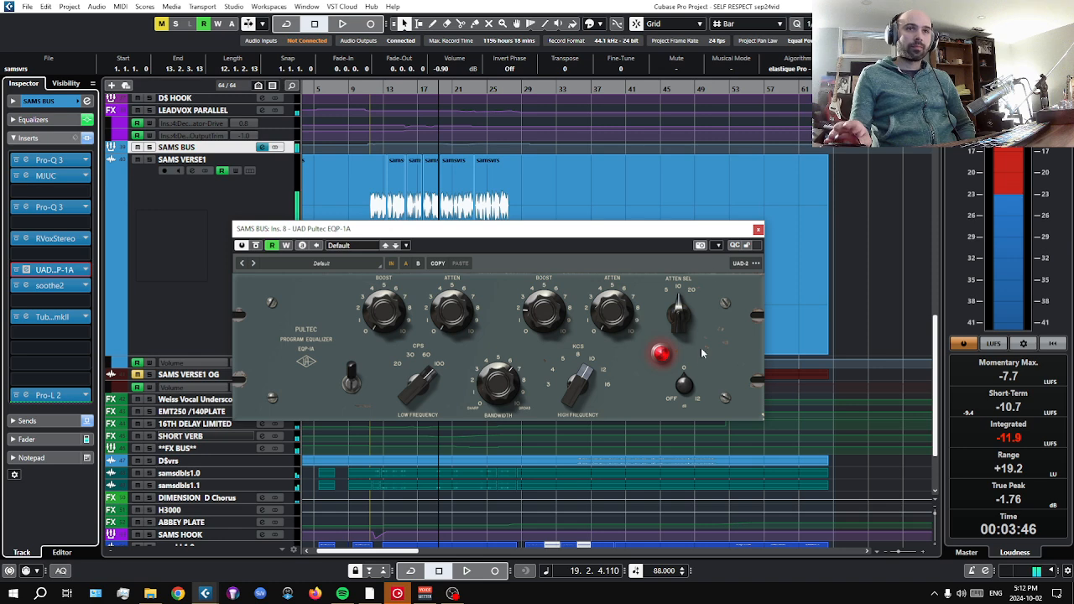
click(758, 229)
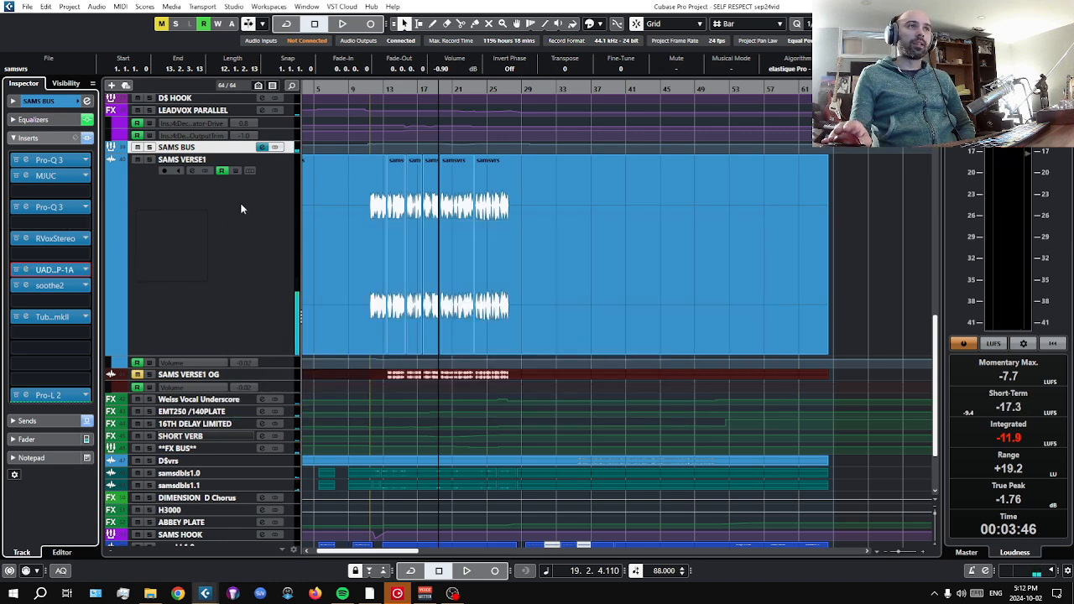
Examine the soothe2 settings and curve on SAMS BUS and close the plug-in window.
click(51, 285)
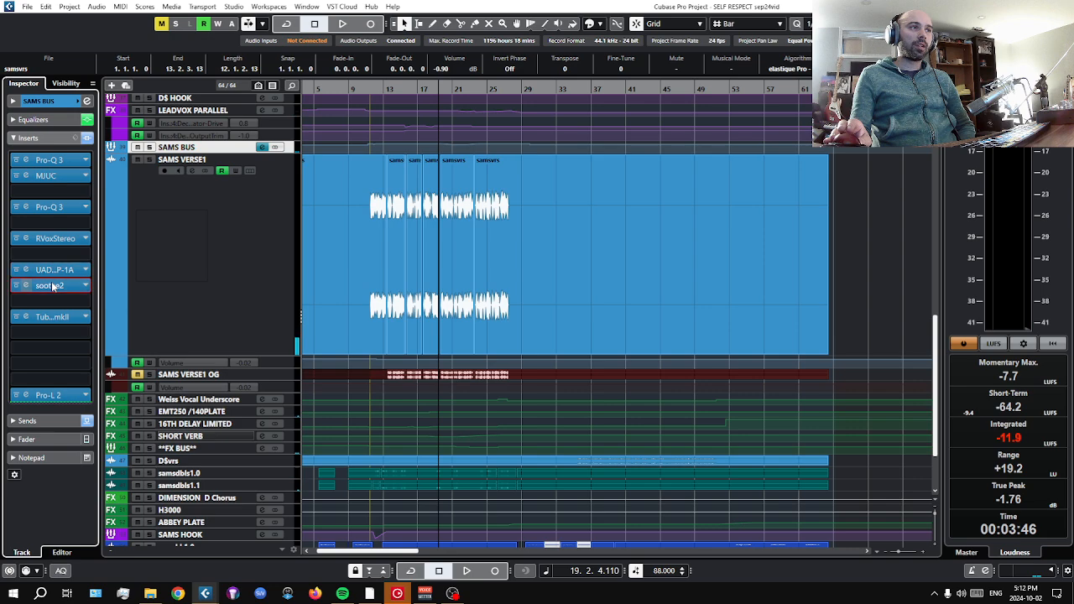
click(52, 287)
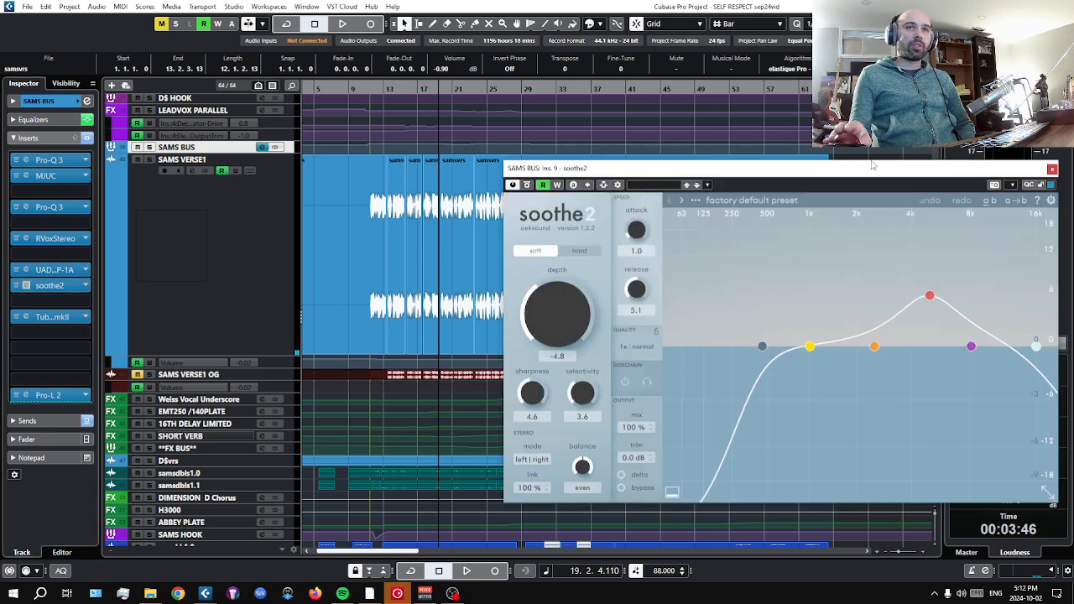
drag(872, 166, 664, 100)
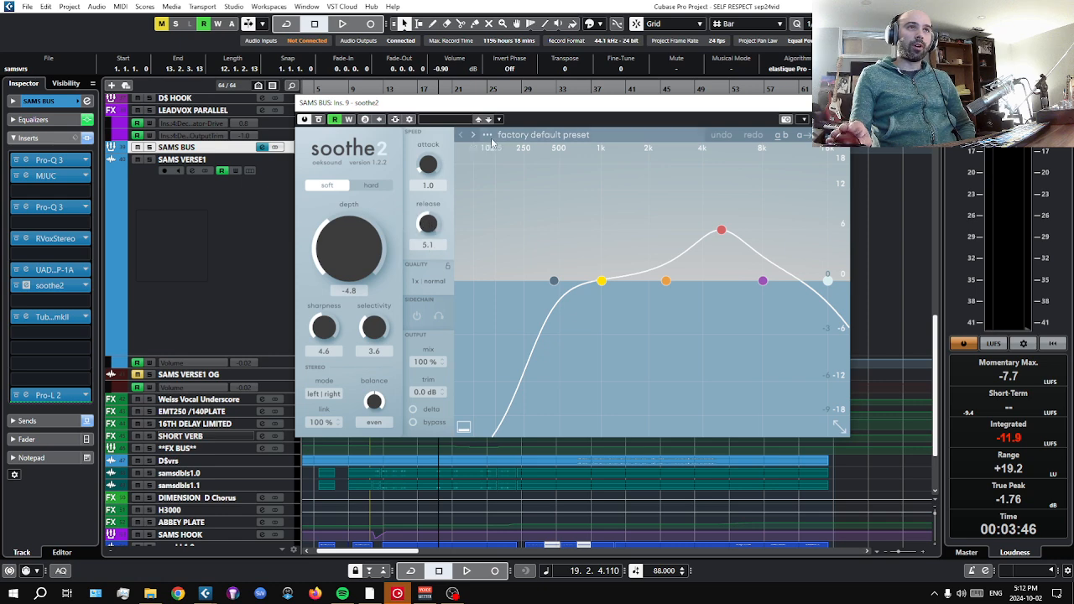
drag(510, 109, 375, 183)
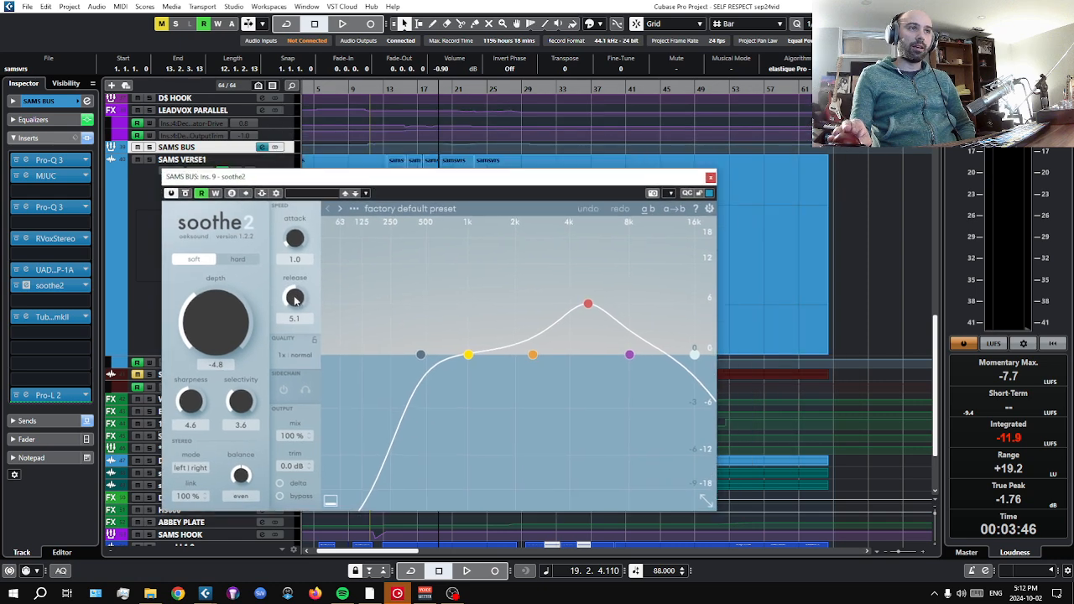
click(710, 177)
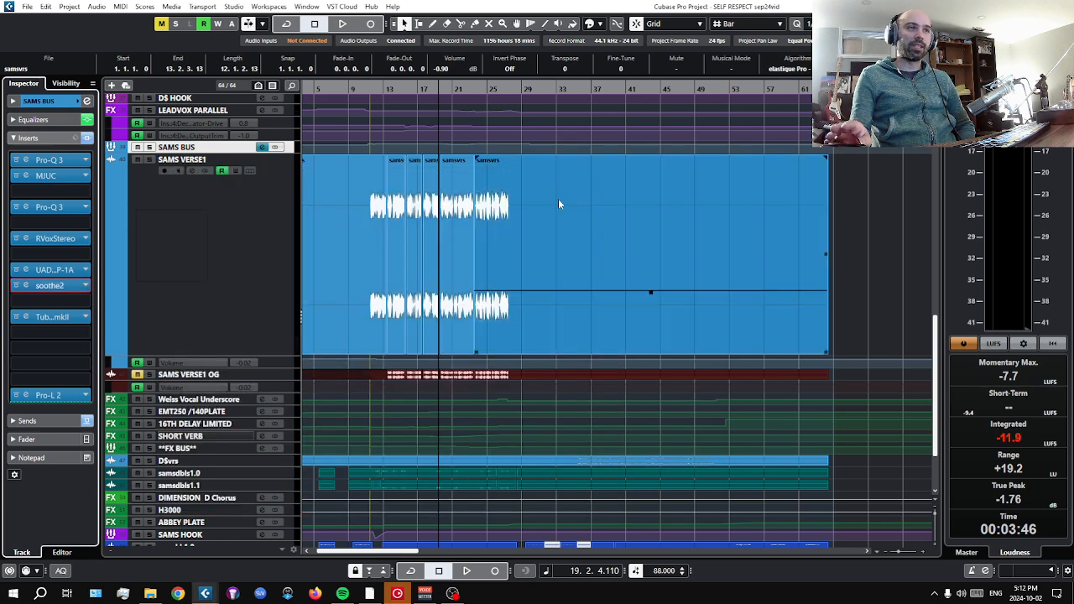
Audition the Tube-Tech CL 1B mk II compressor on SAMS BUS by bypassing and re-enabling it during playback.
click(190, 245)
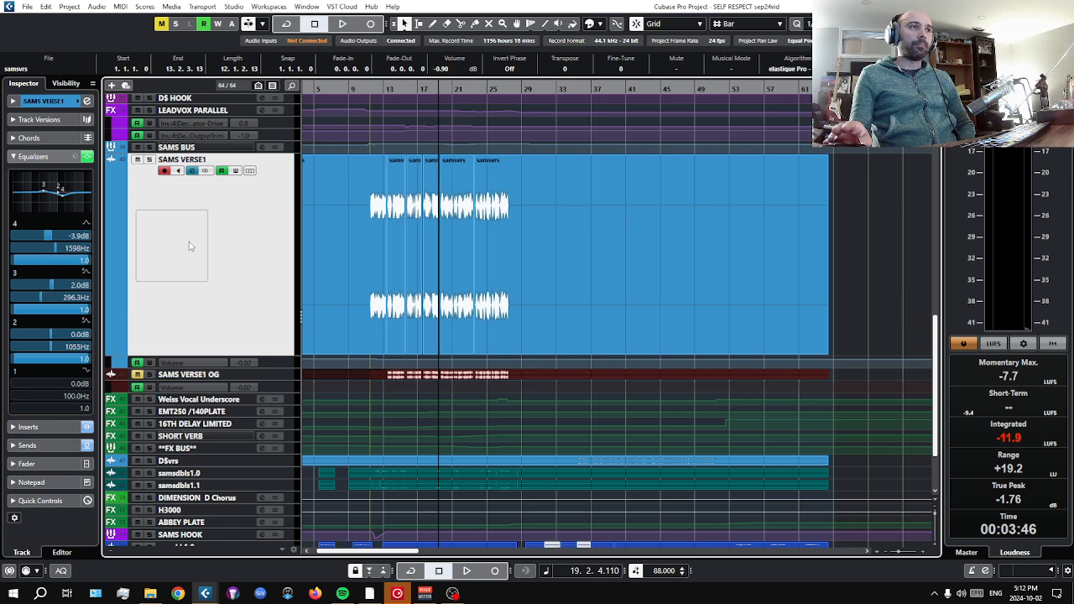
click(200, 148)
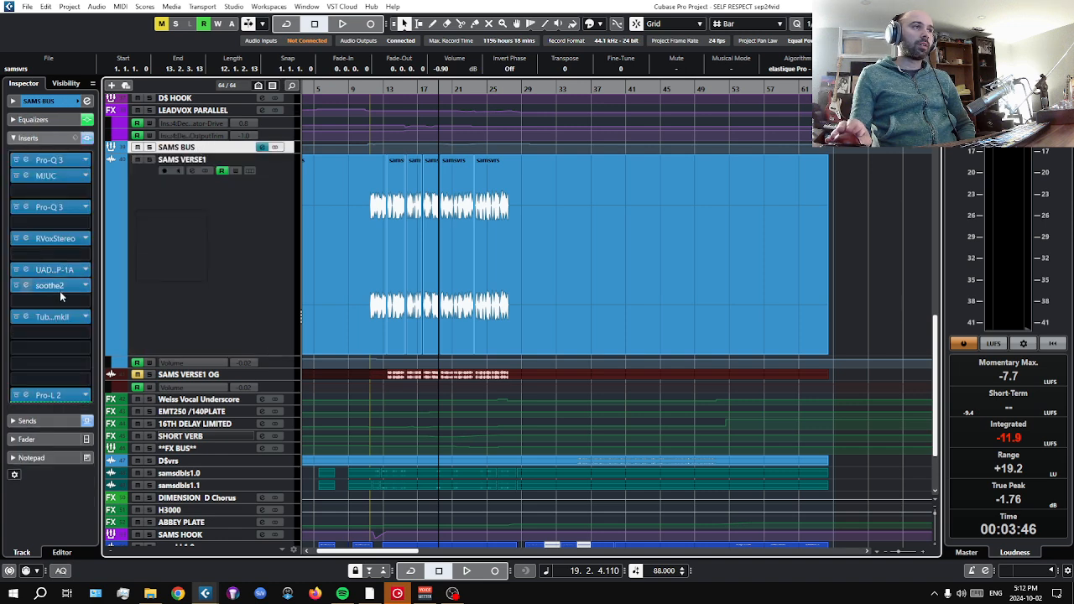
click(59, 317)
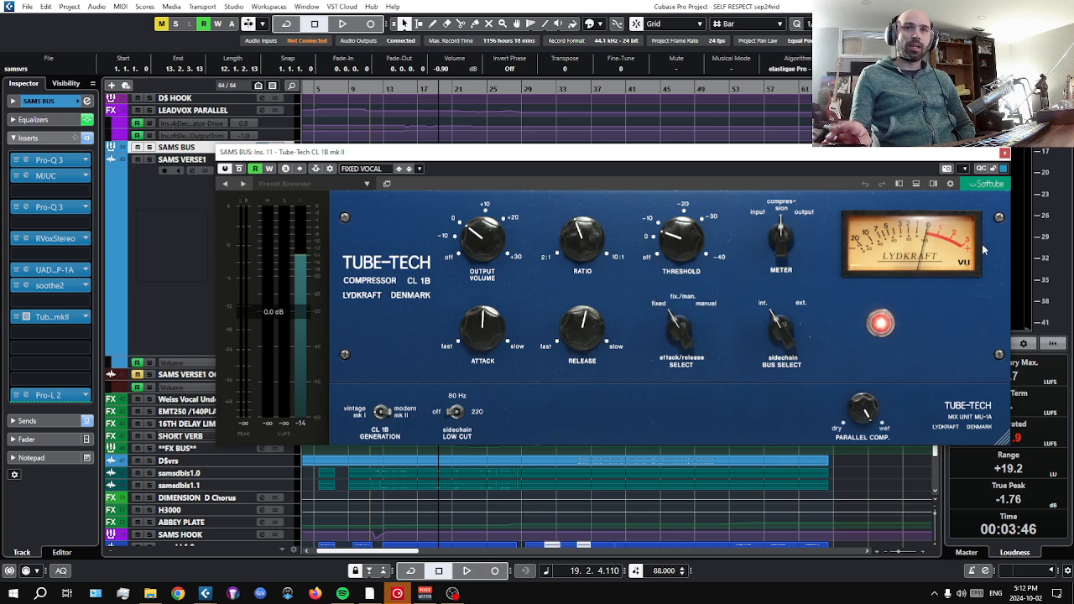
drag(830, 157, 662, 195)
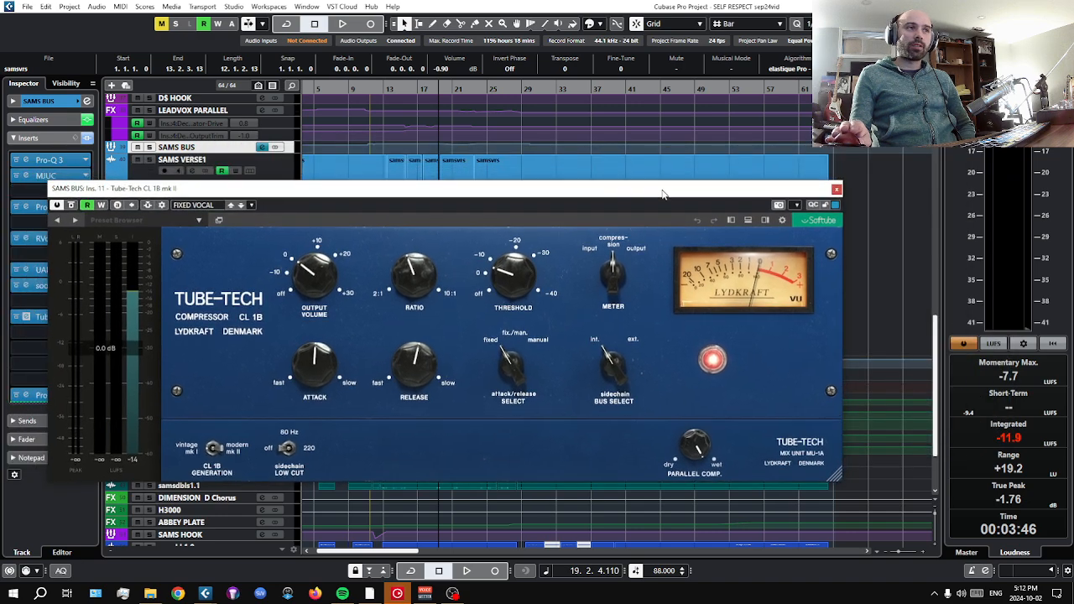
click(467, 572)
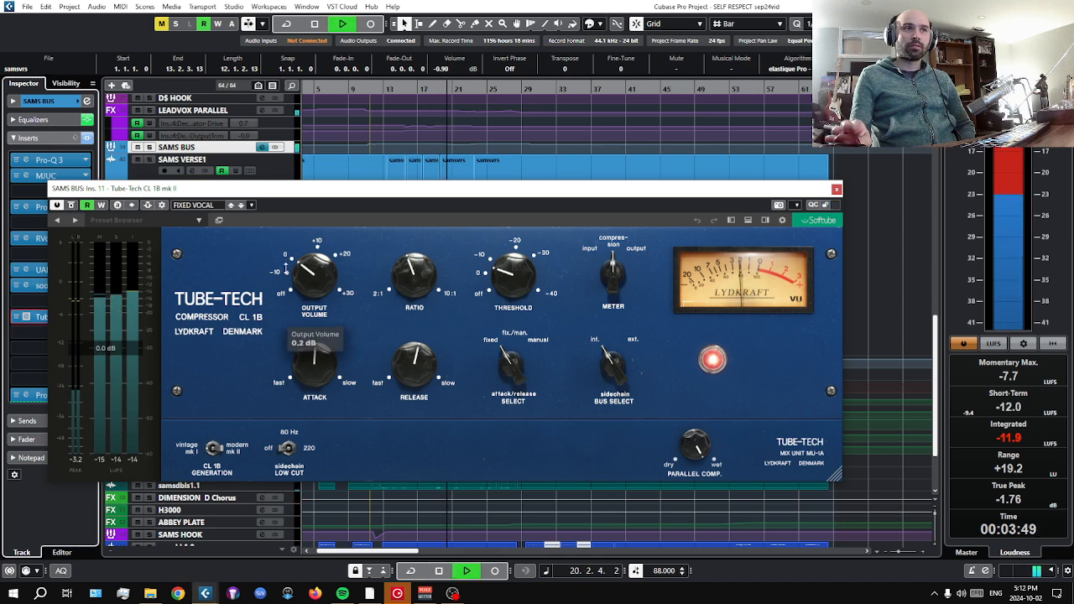
click(72, 205)
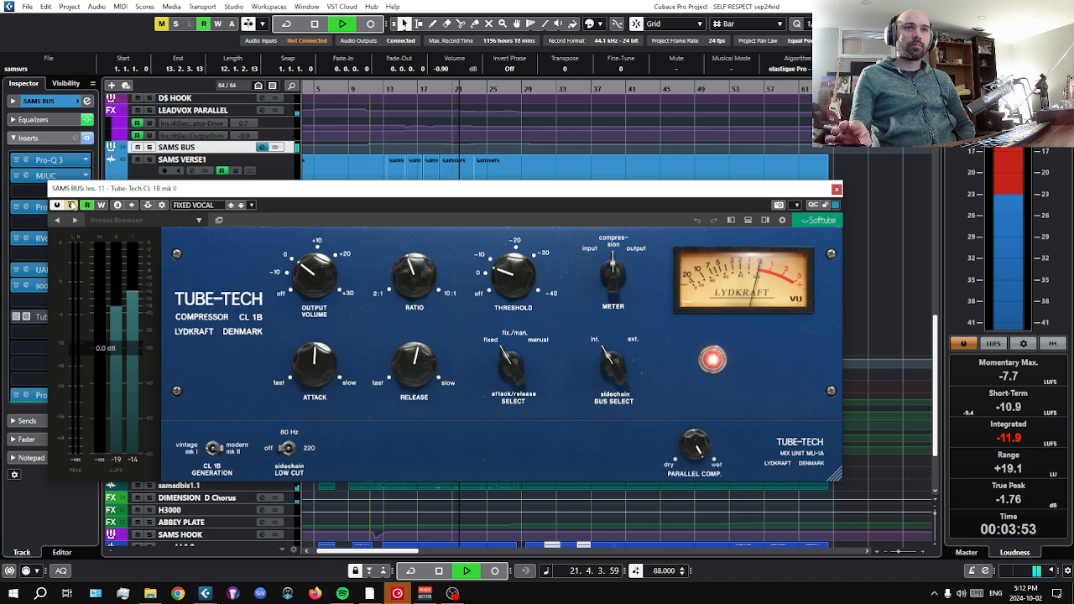
click(71, 205)
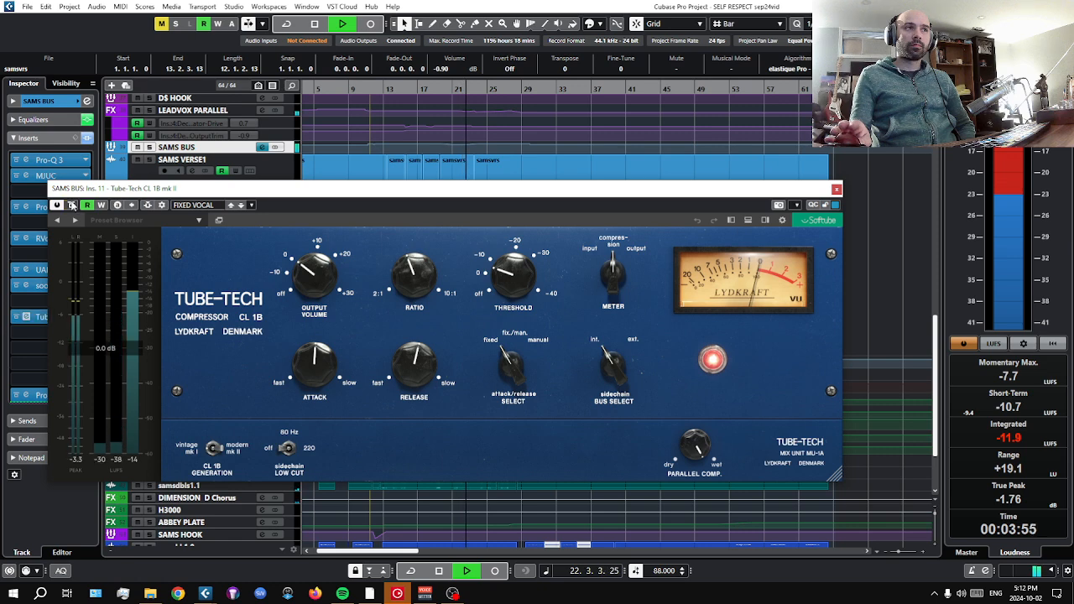
click(437, 572)
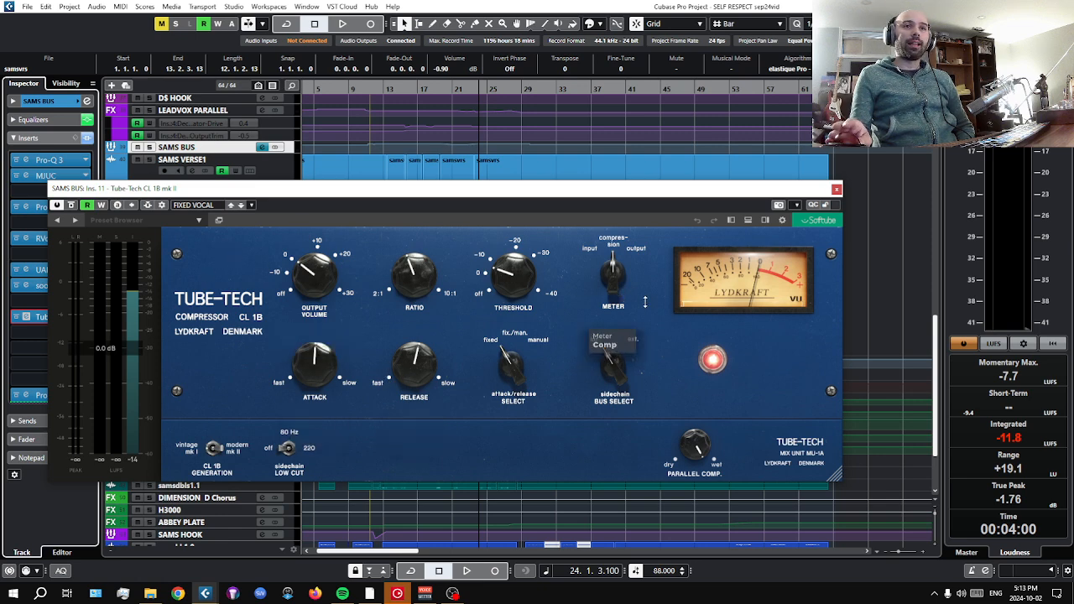
Examine the CL 1B controls, compare bypassed and active sound from bar 14, then stop and close the plug-in.
click(388, 87)
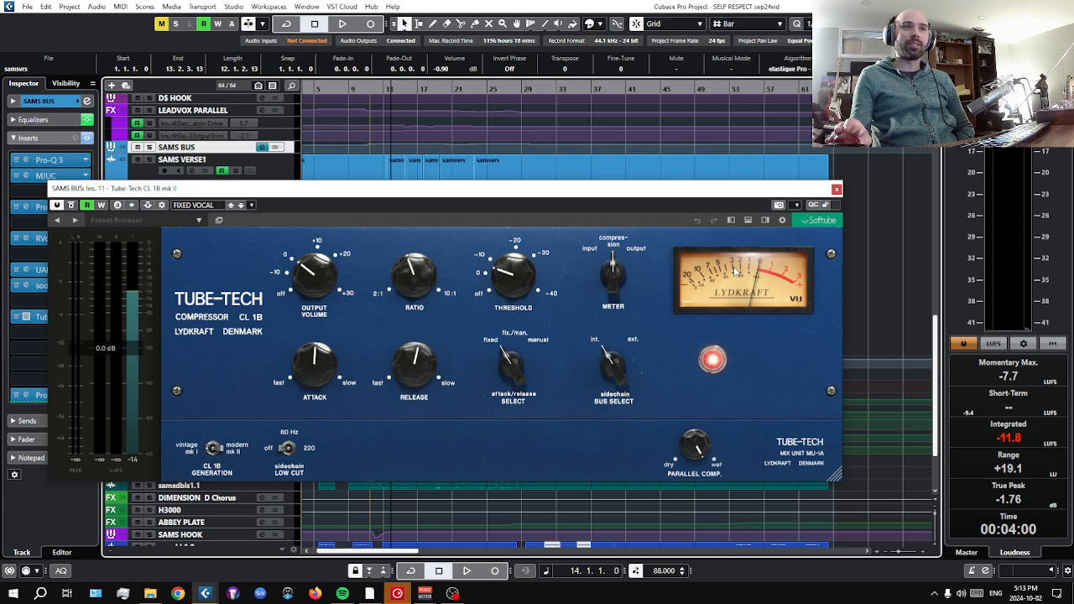
mouse_move(502, 279)
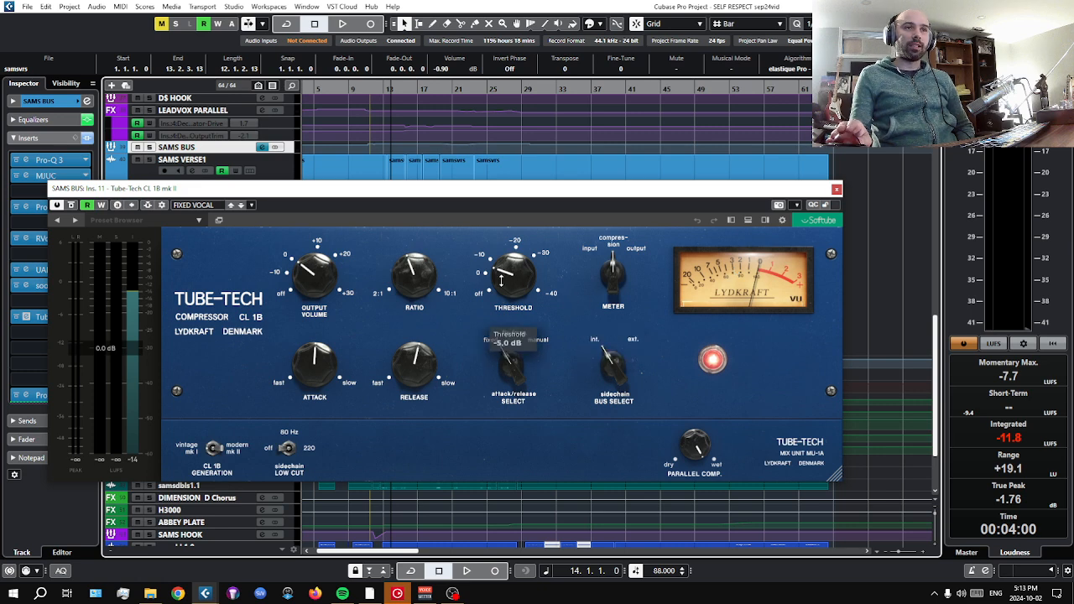
mouse_move(317, 289)
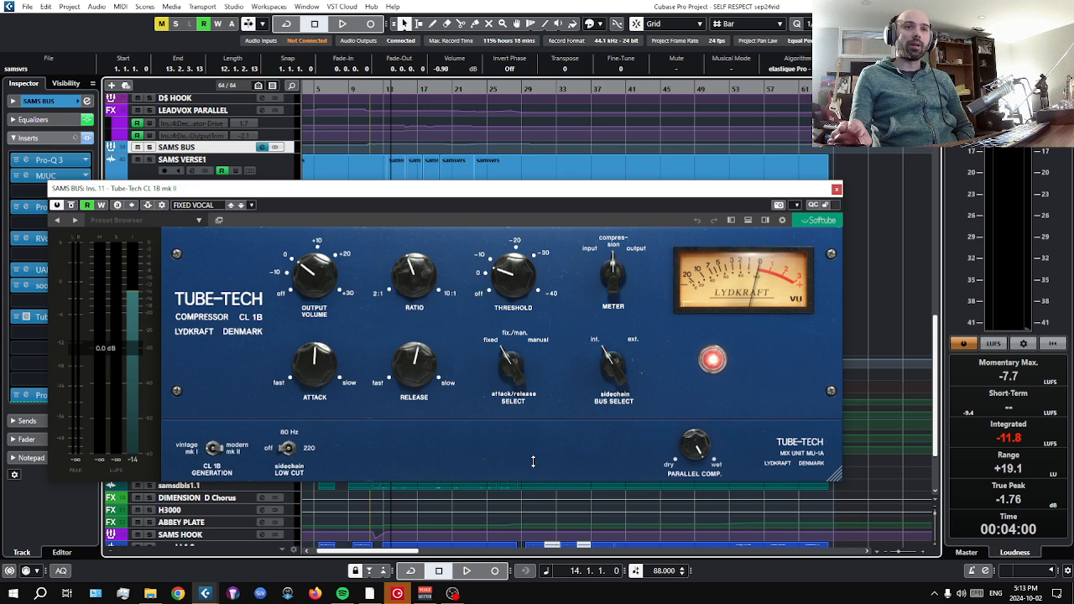
mouse_move(729, 366)
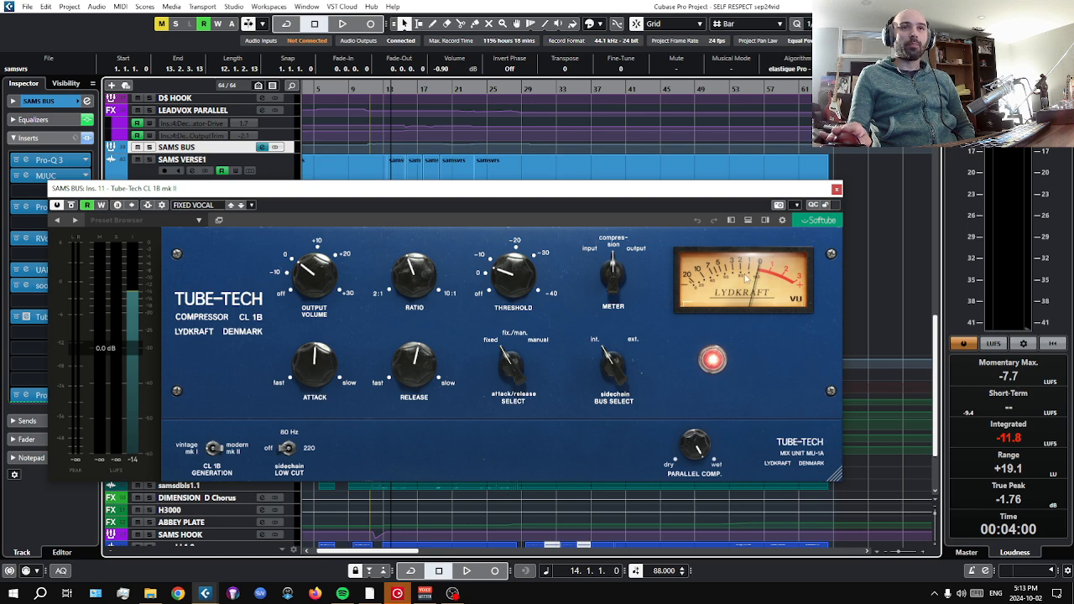
click(467, 571)
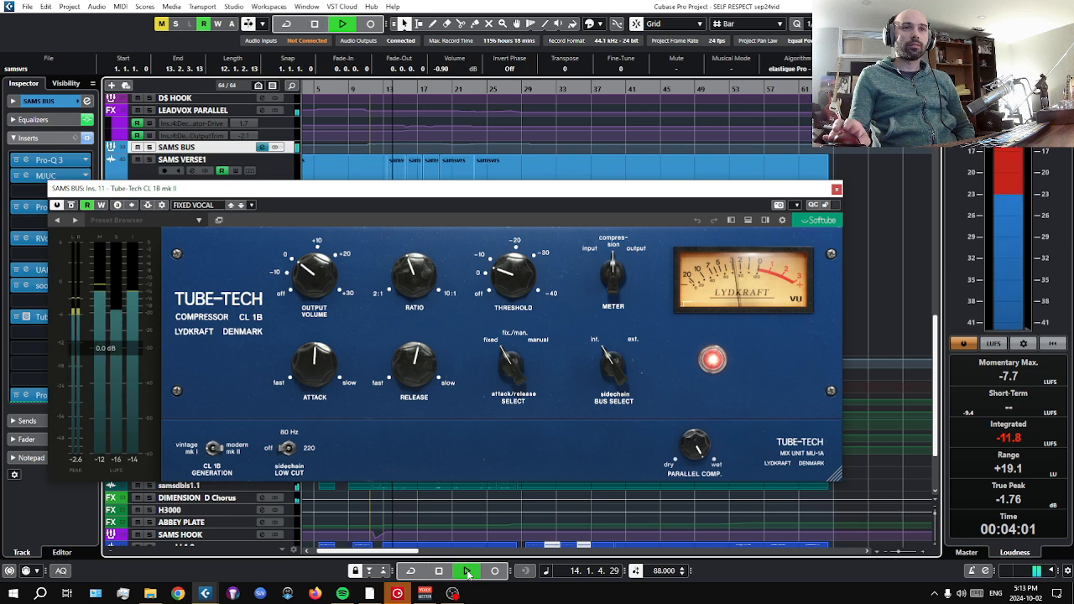
click(70, 206)
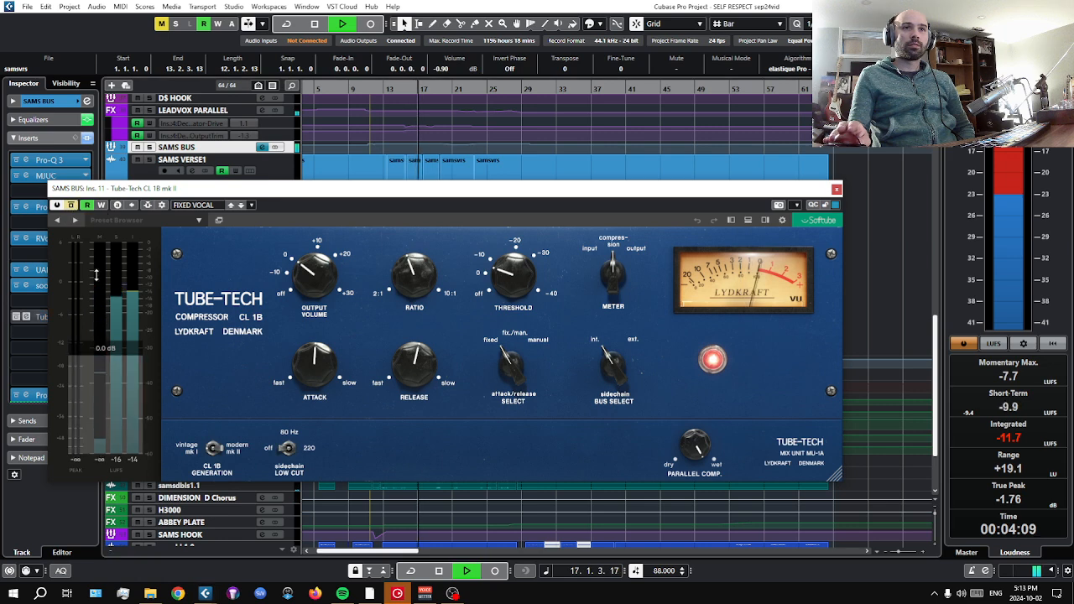
click(71, 205)
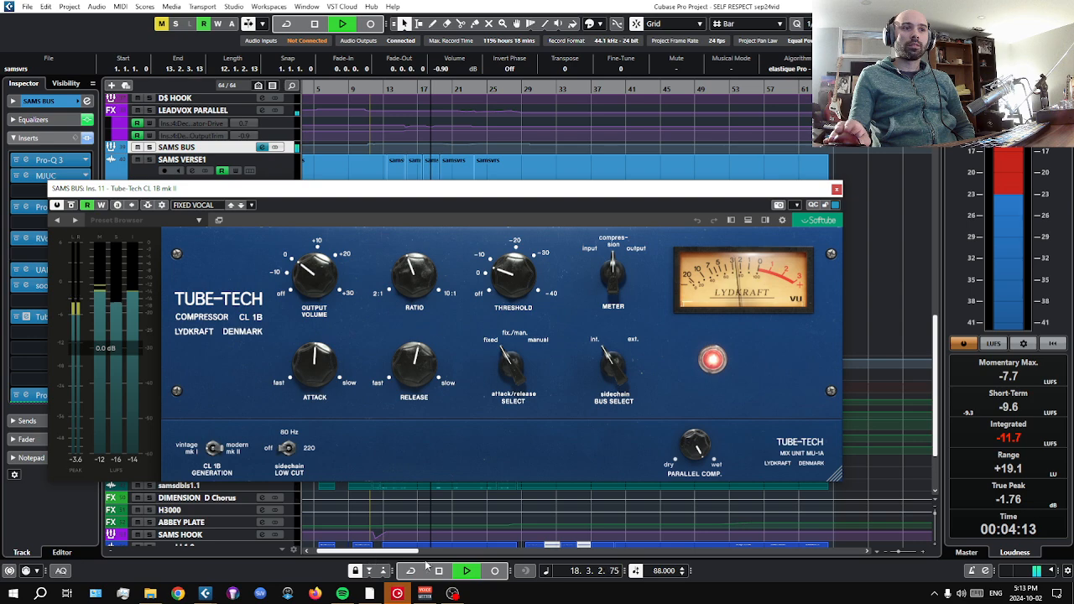
click(450, 574)
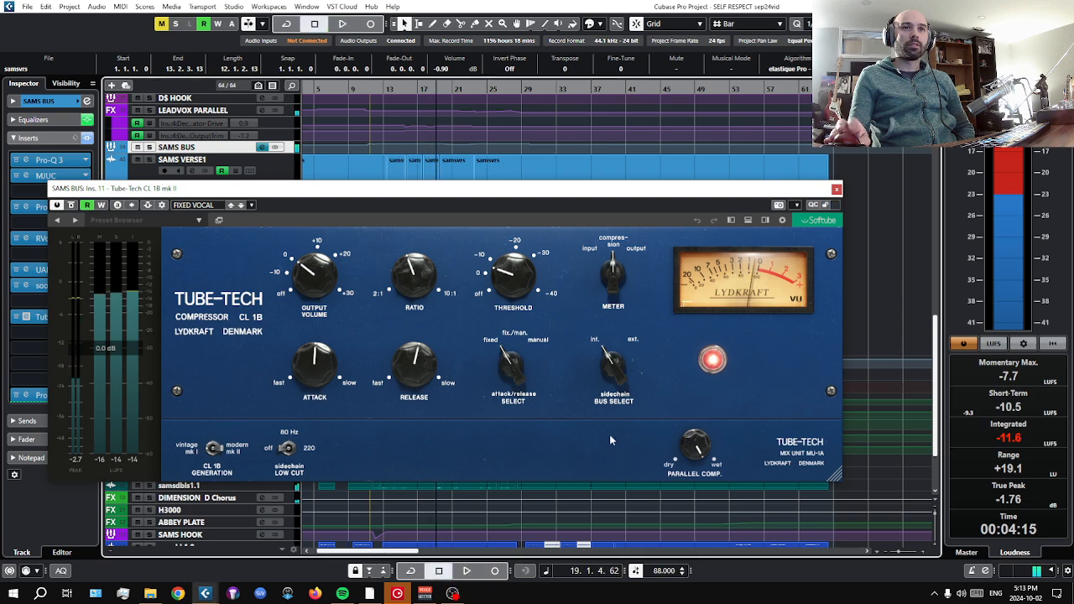
click(837, 190)
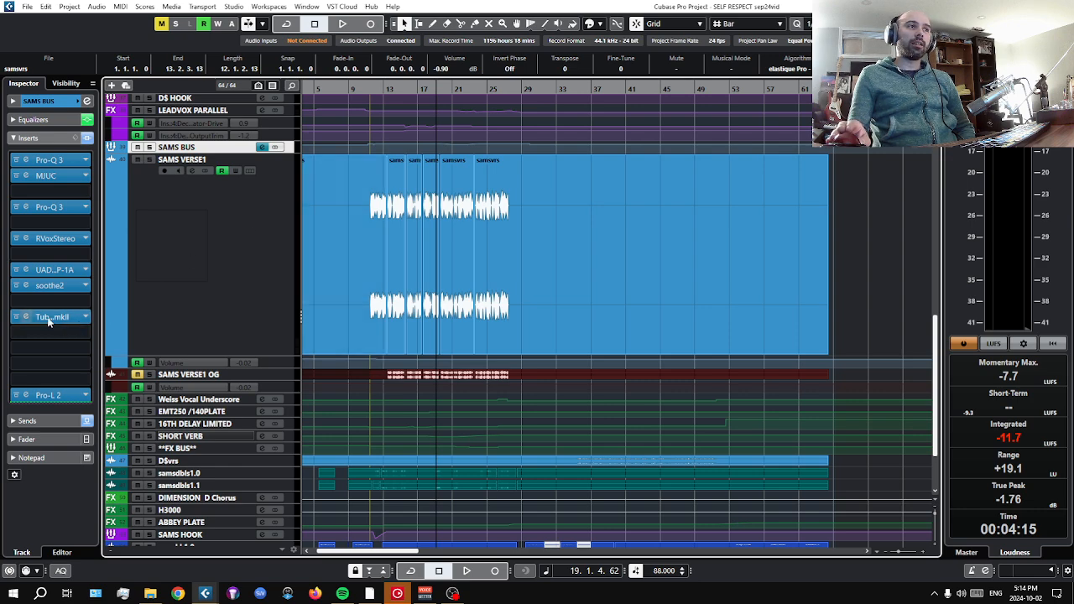
Audition the Pro-L 2 limiter on SAMS BUS while watching its gain reduction, then stop playback and close its window.
click(49, 398)
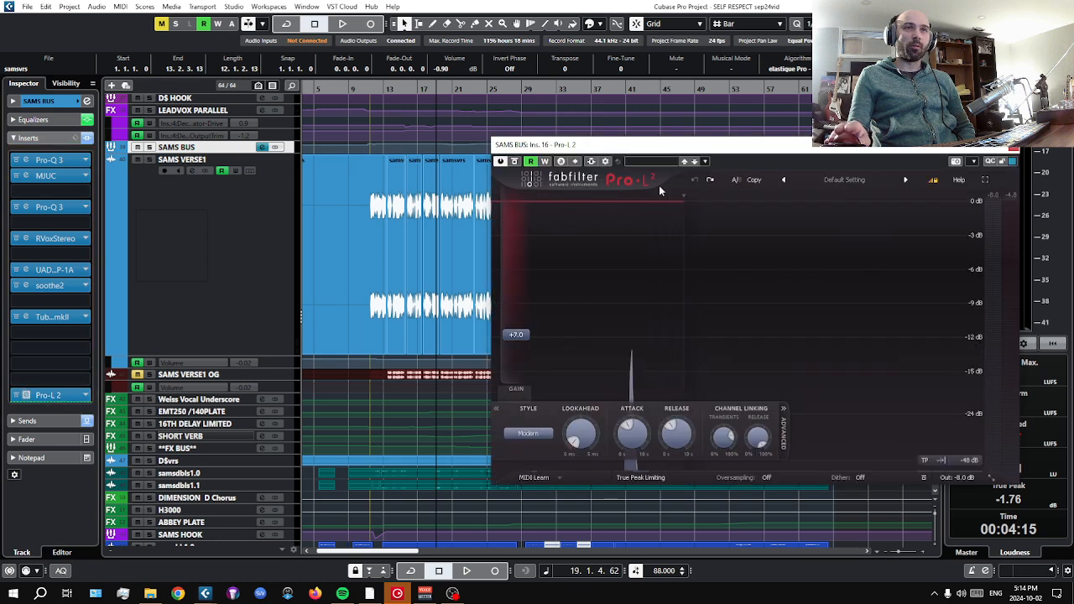
drag(707, 147, 402, 152)
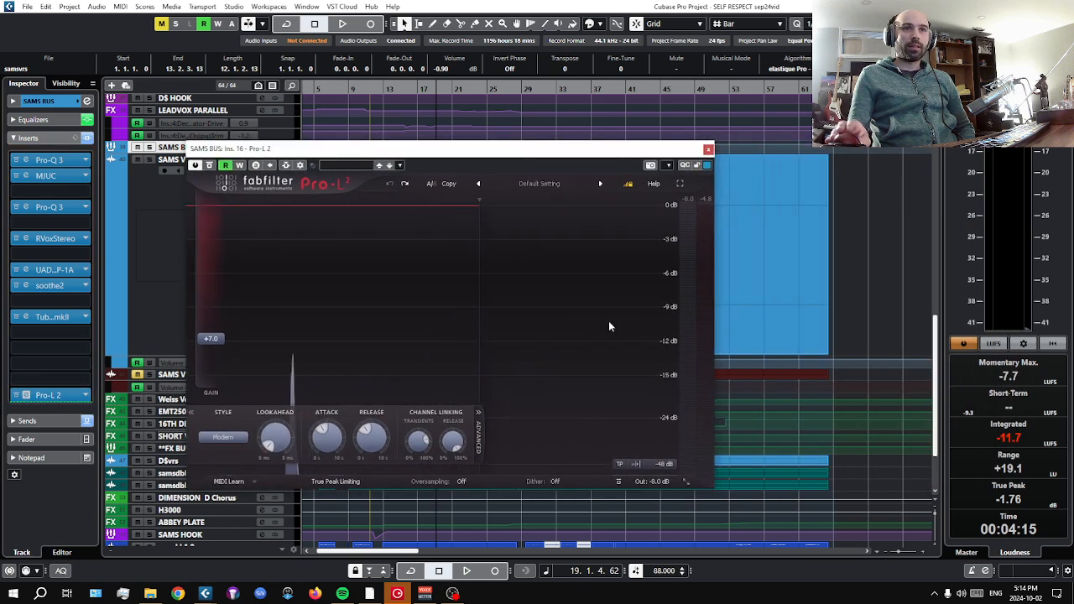
click(465, 570)
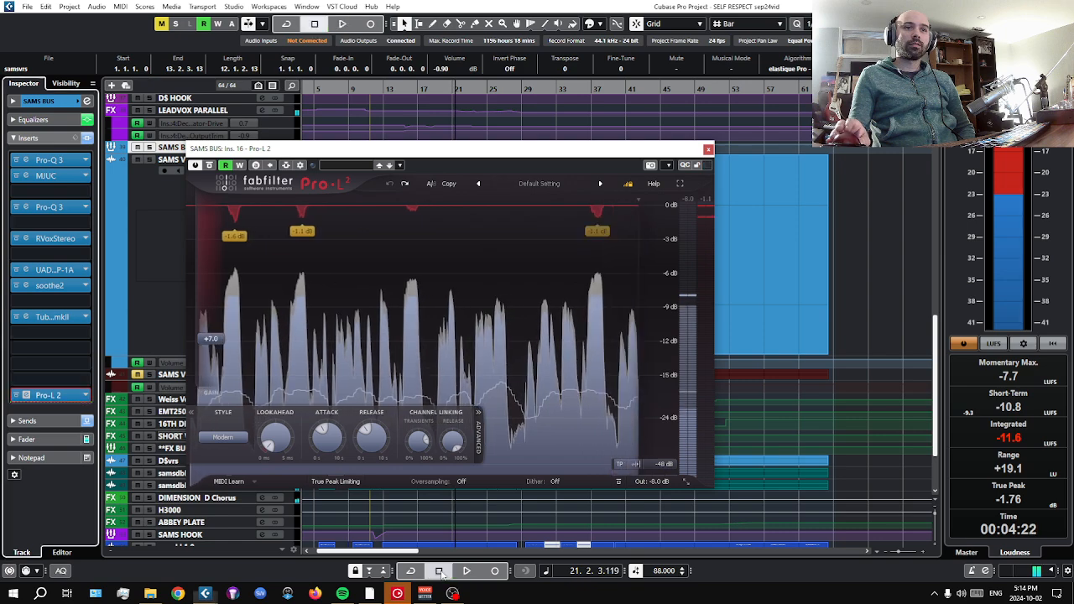
key(space)
mouse_move(657, 482)
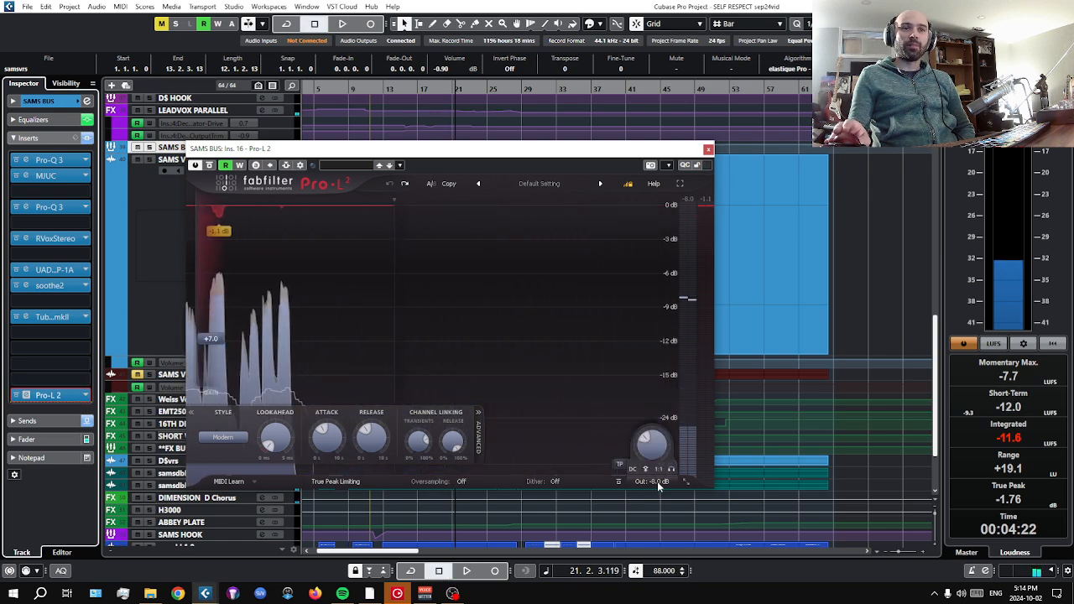
click(708, 150)
Review the SAMS BUS equalizer curve in its channel settings, then close the window and collapse the equalizer section.
click(223, 249)
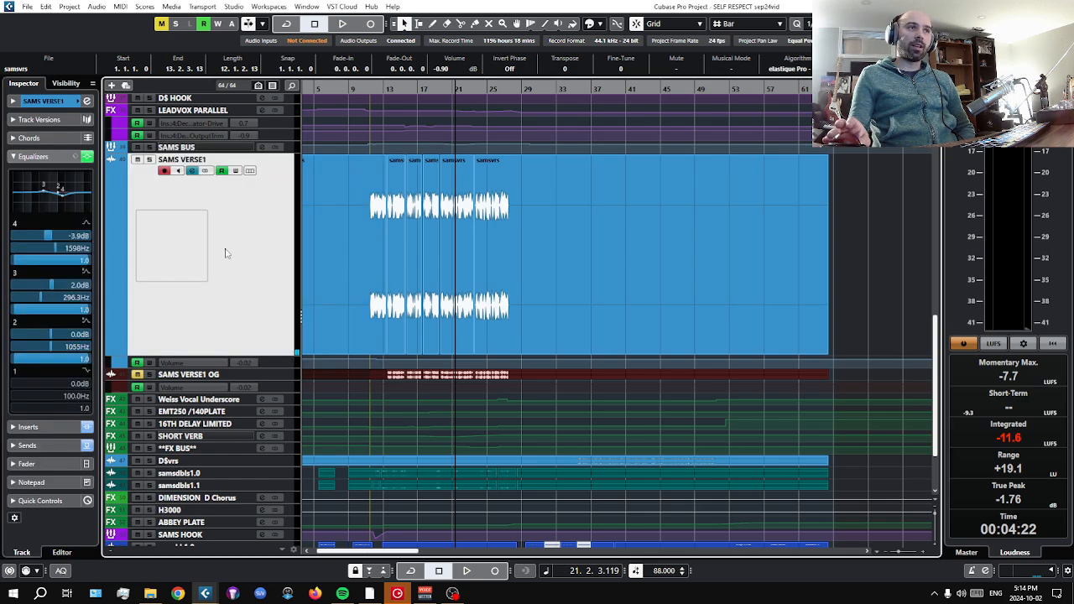
click(199, 147)
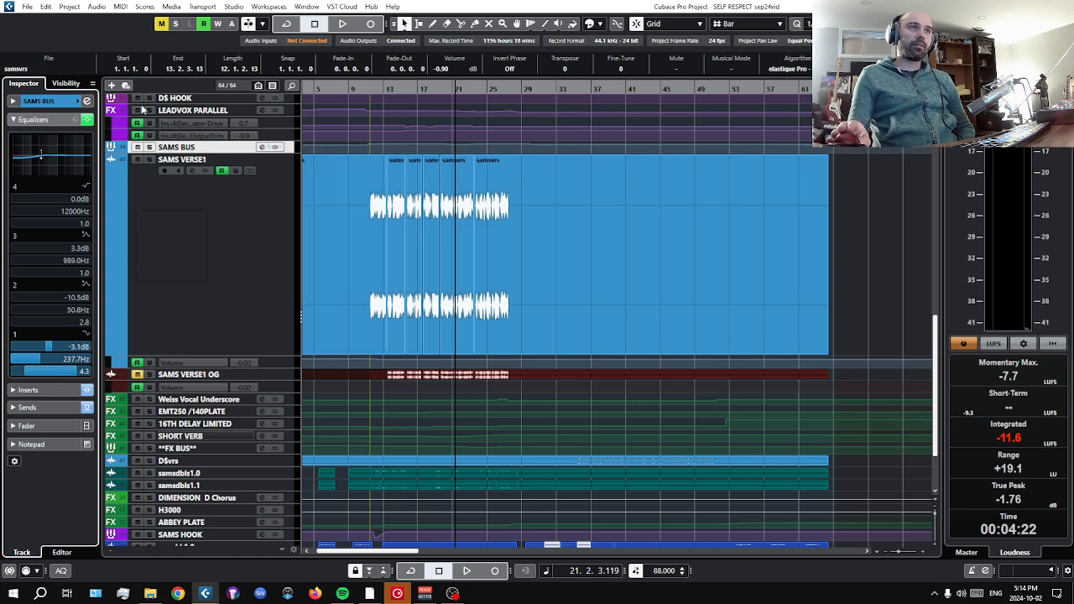
click(86, 100)
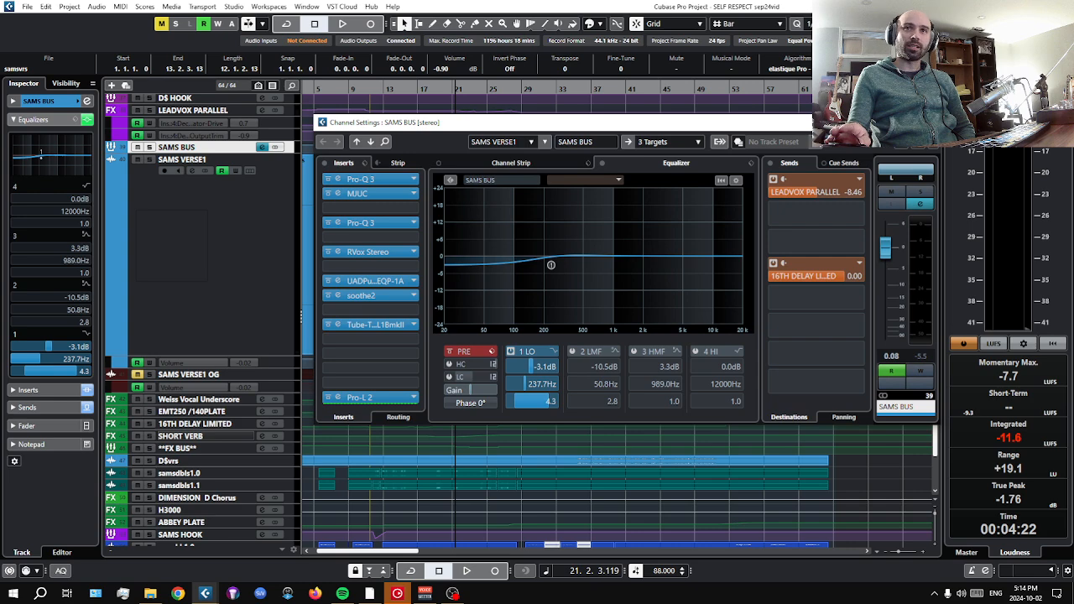
click(927, 122)
click(51, 121)
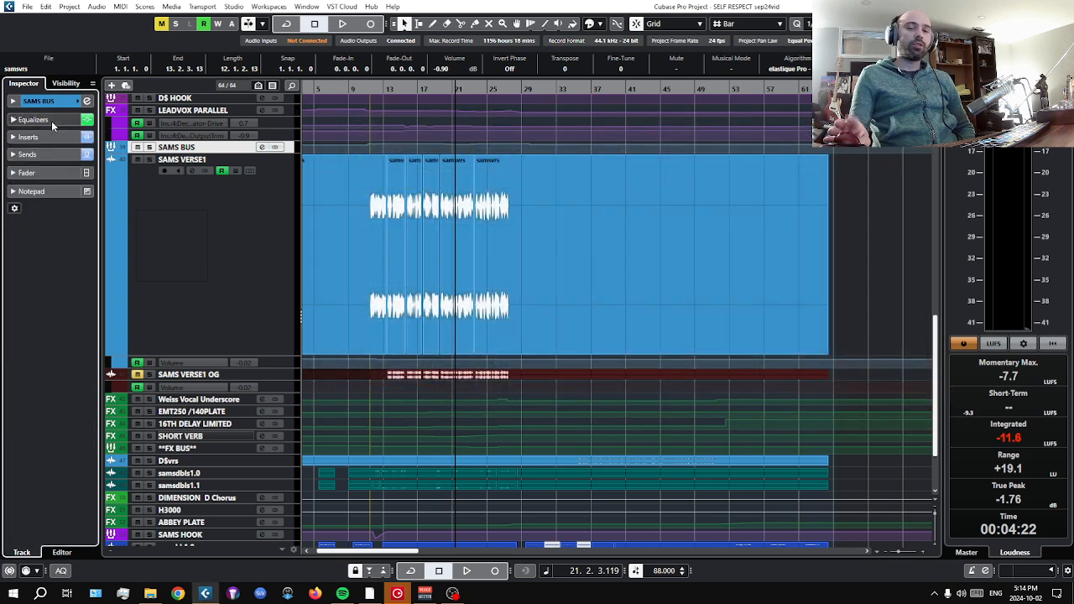
Examine the sends of SAMS BUS, followed by the inserts and fader of the LEADVOX PARALLEL channel.
click(44, 157)
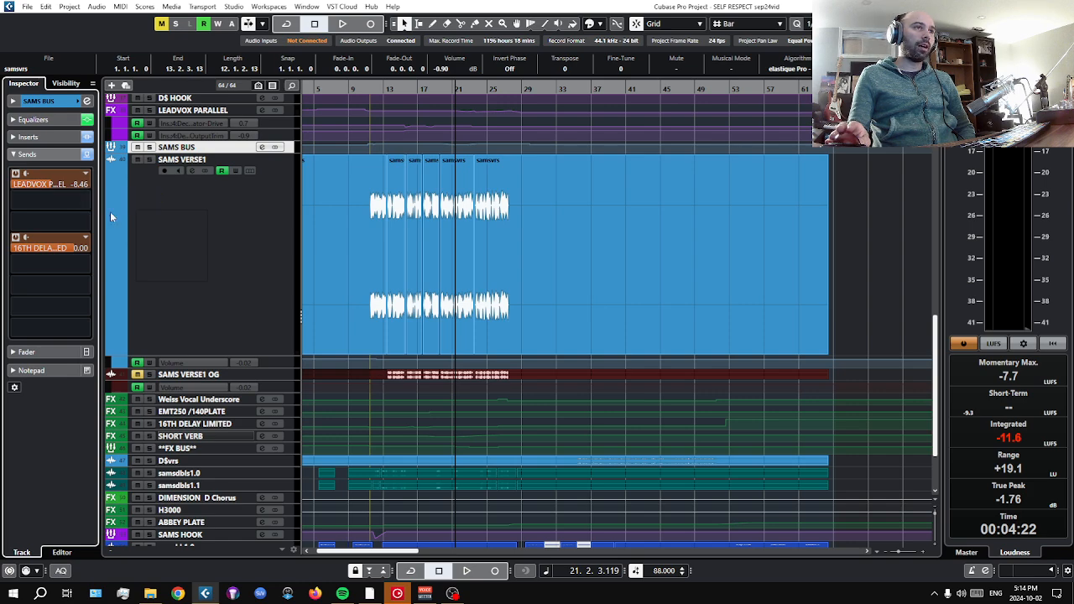
scroll(217, 287, up, 3)
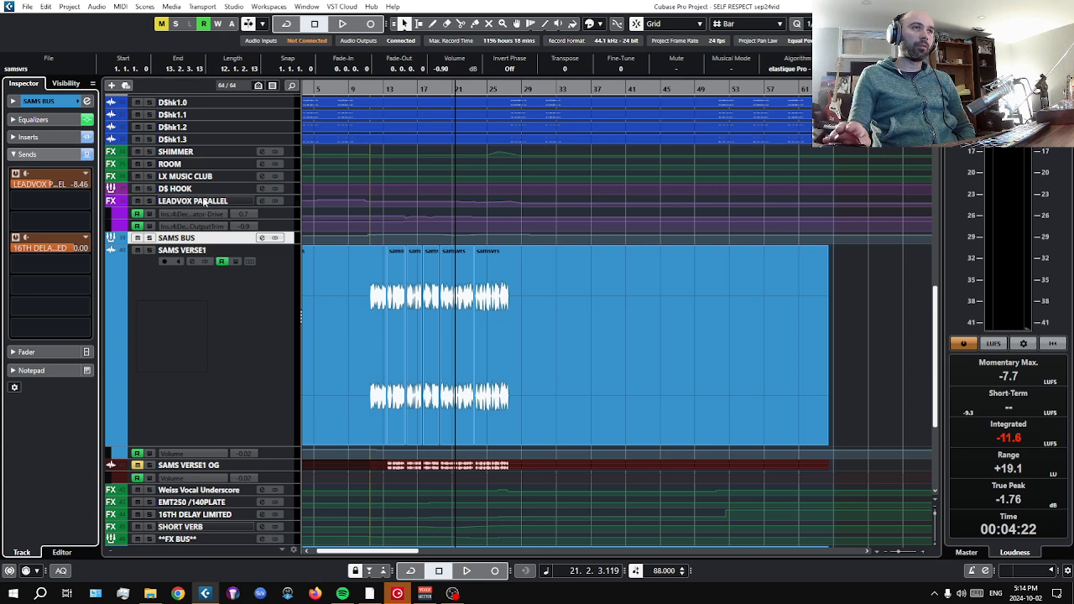
click(201, 201)
click(54, 136)
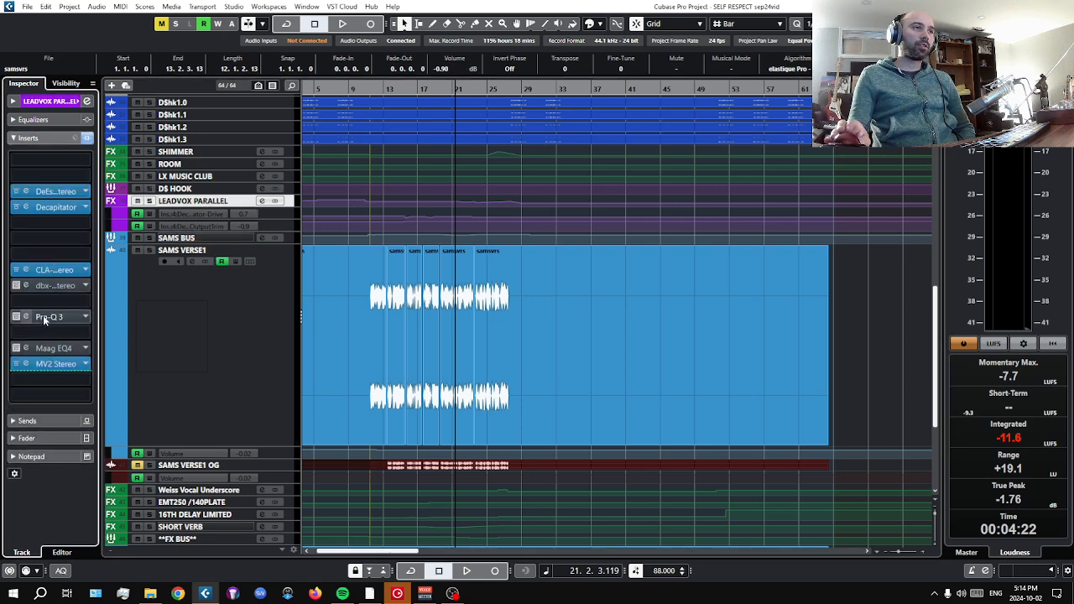
click(50, 438)
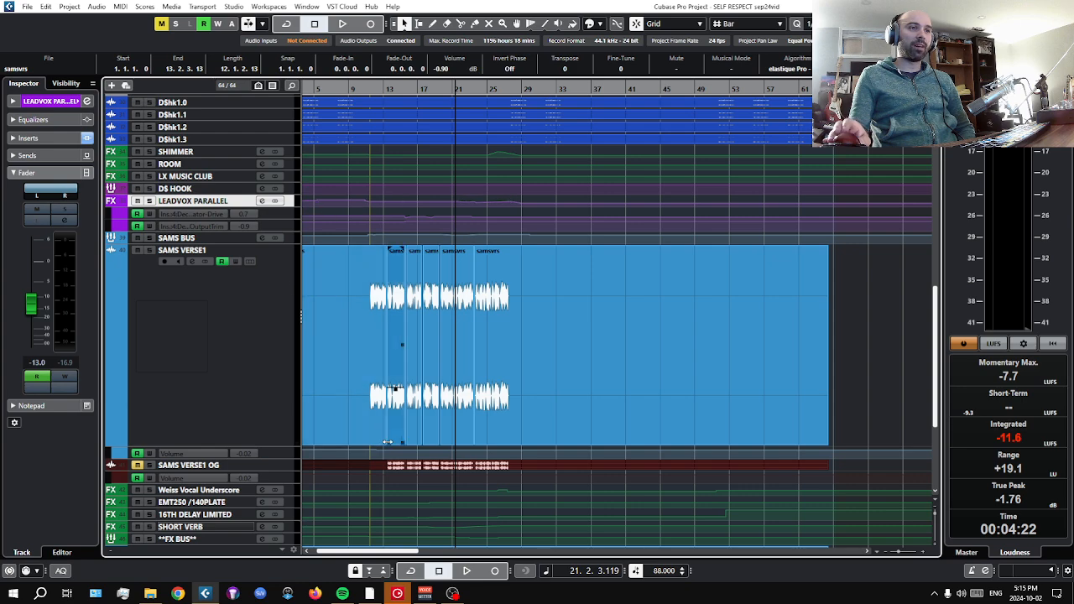
Look through the lower vocal and effect tracks, select the SAMS HOOK group and return to SAMS BUS.
scroll(388, 447, down, 3)
scroll(387, 447, down, 3)
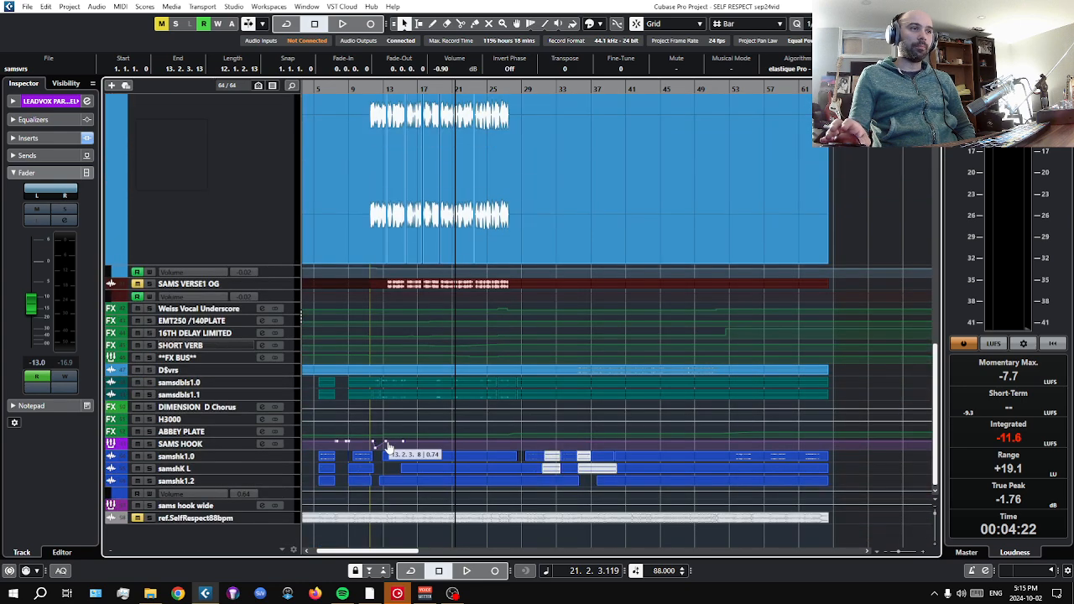
scroll(261, 357, up, 3)
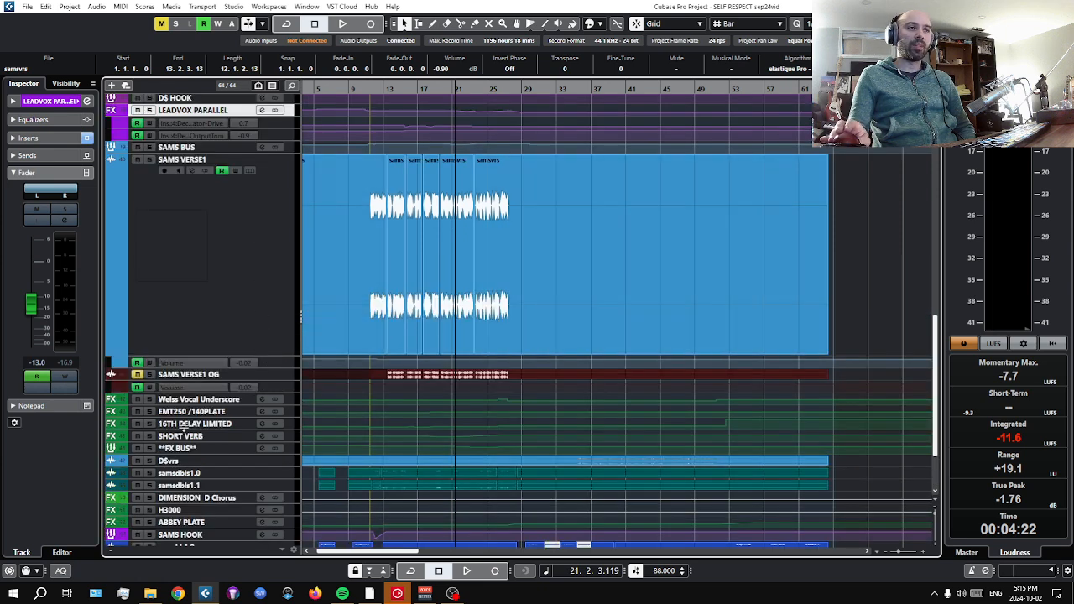
scroll(410, 458, down, 3)
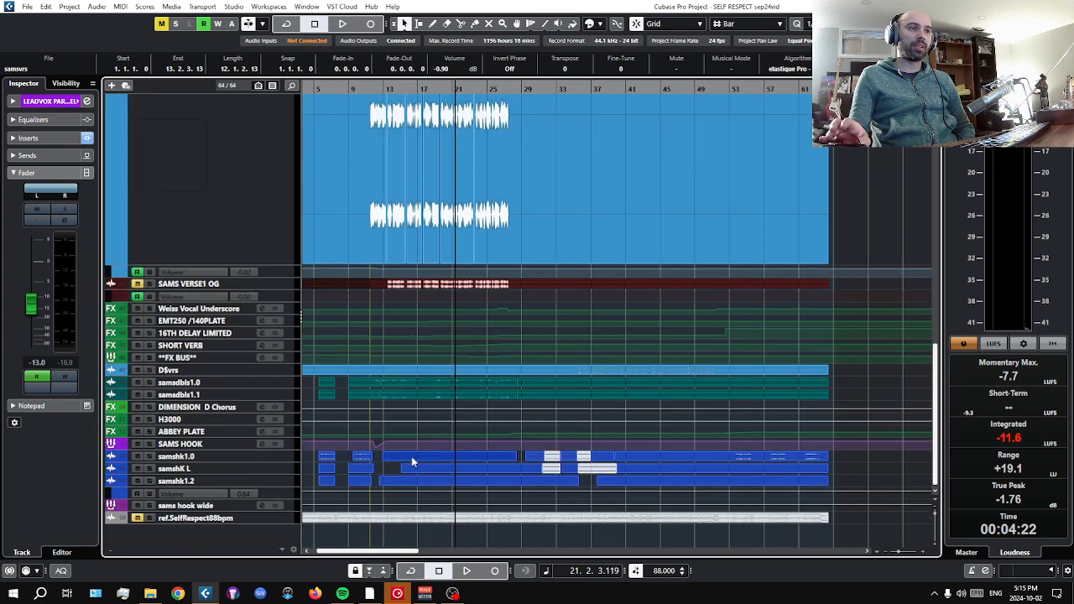
click(193, 444)
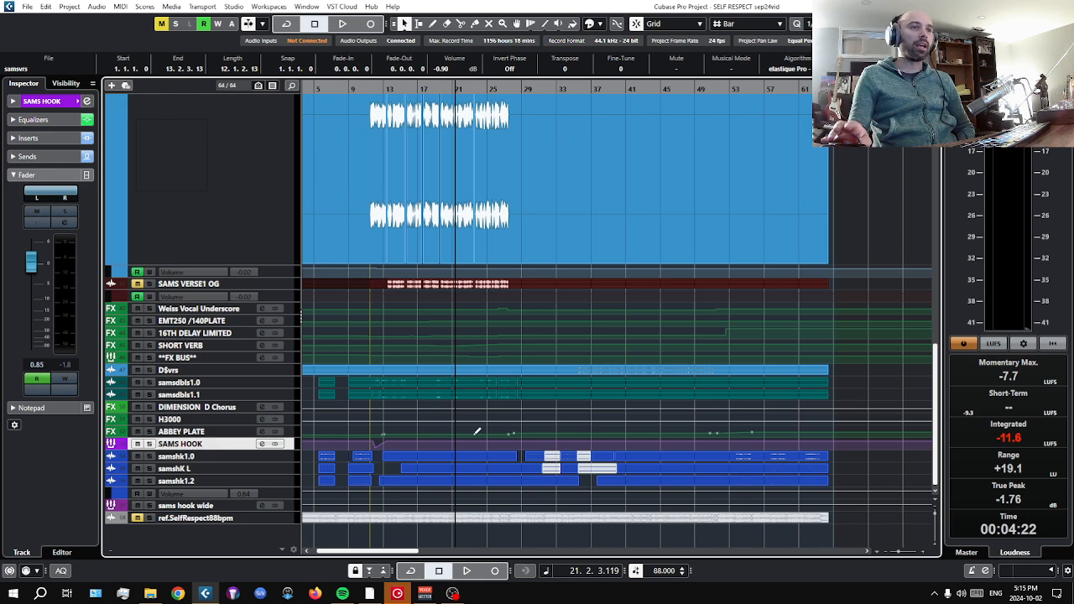
scroll(476, 431, up, 6)
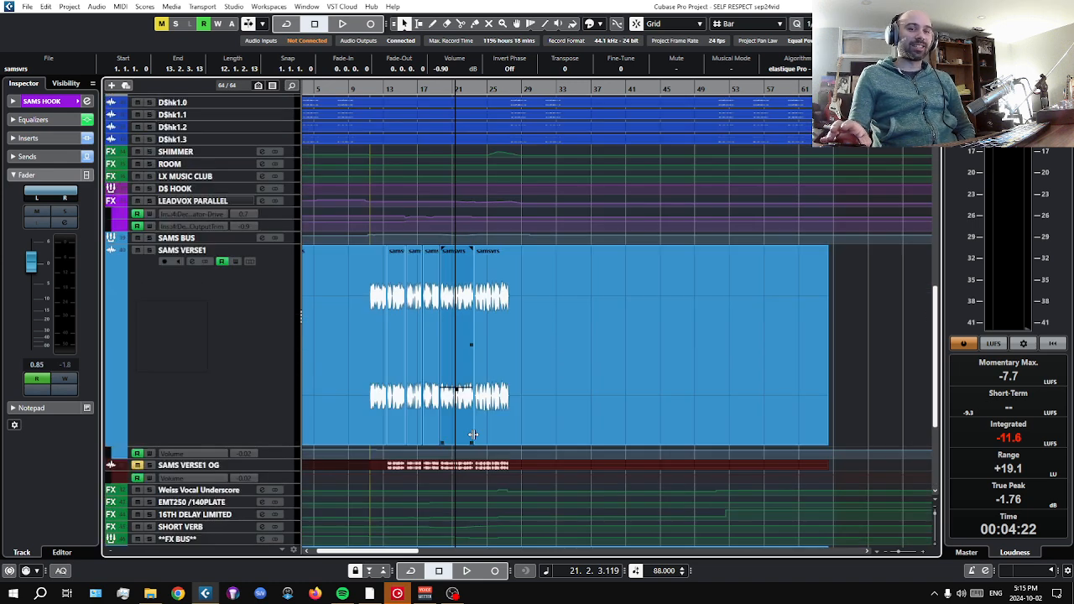
scroll(239, 350, up, 3)
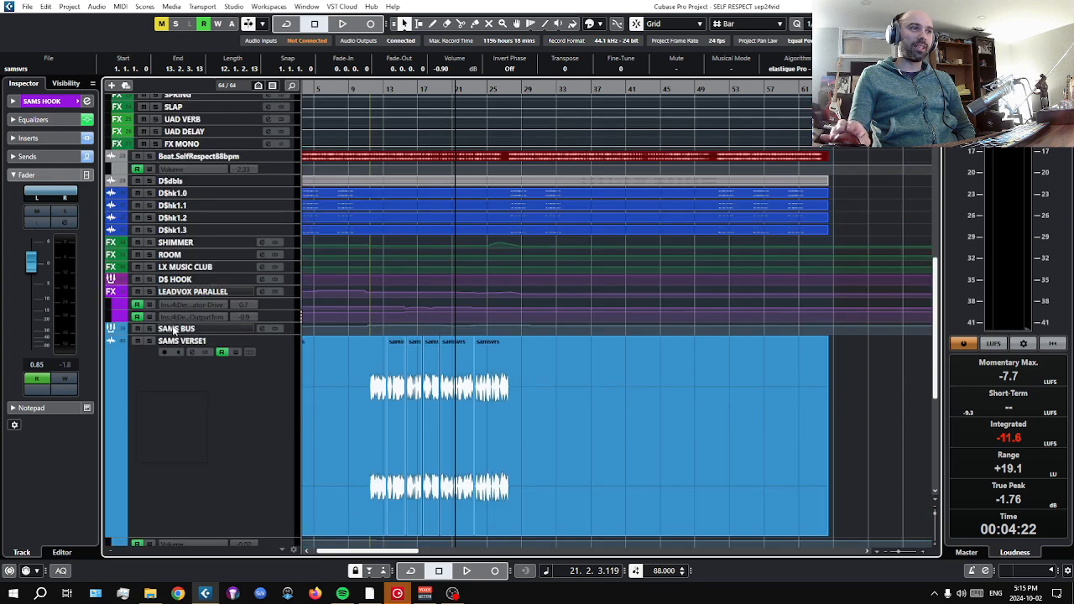
Compare the sends of SAMS BUS with those of SAMS VERSE1 and look over the surrounding vocal and effect tracks.
click(239, 328)
click(50, 157)
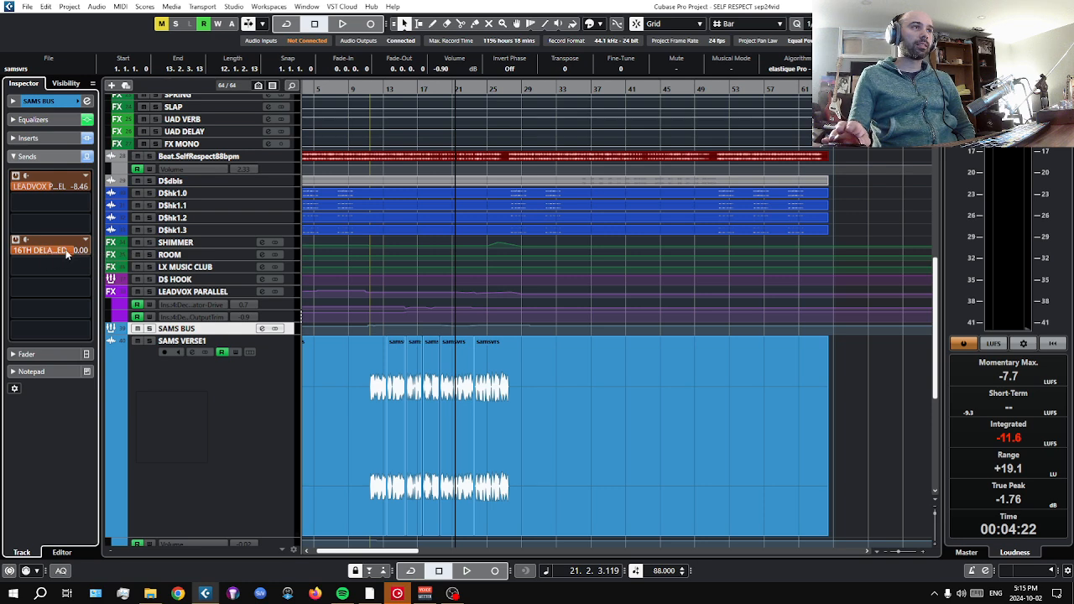
click(176, 413)
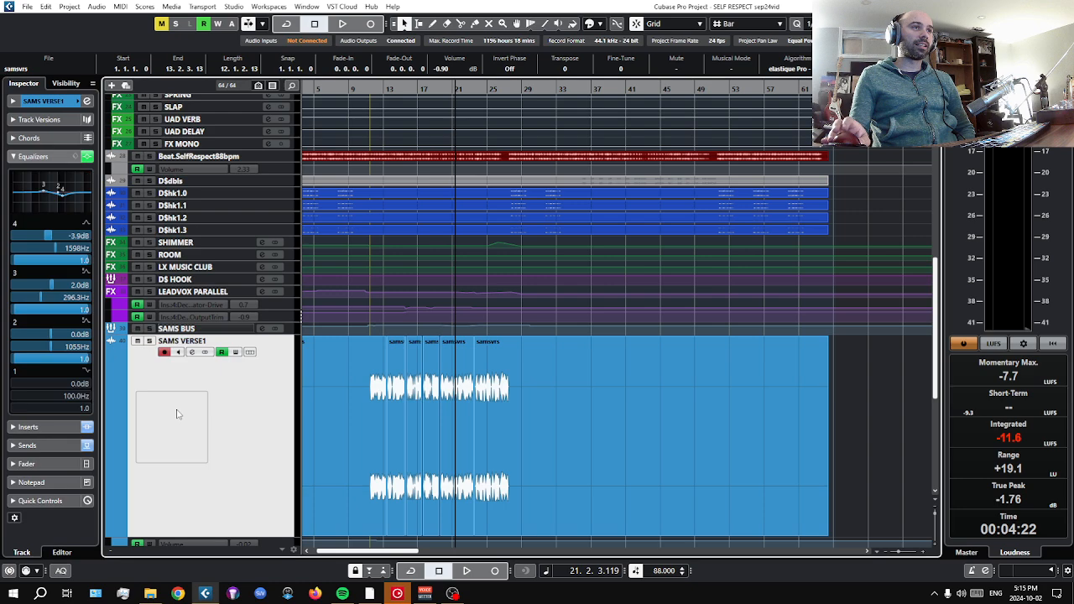
click(30, 157)
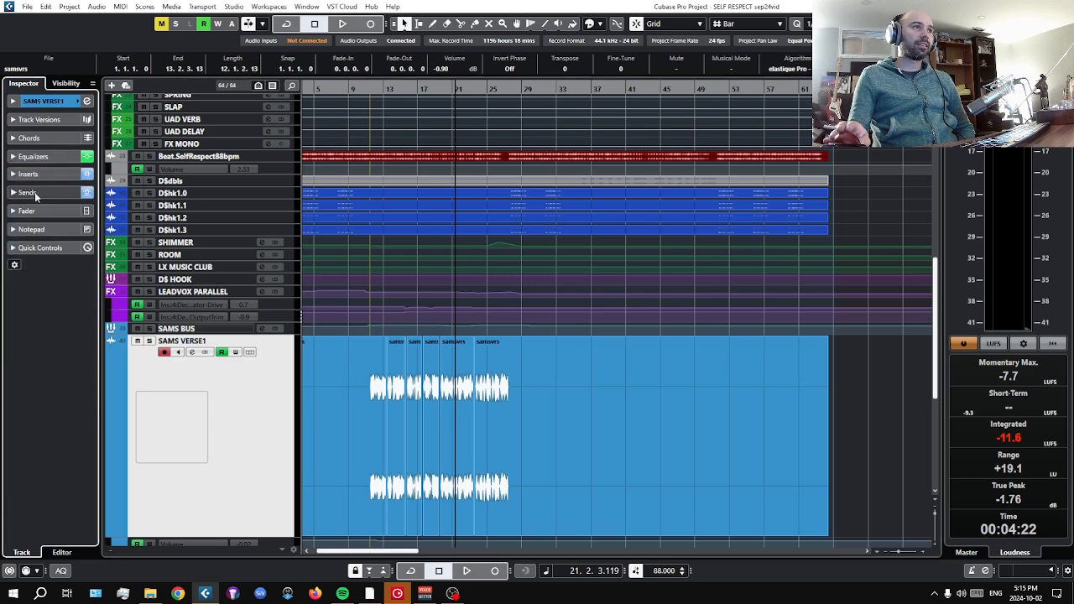
click(30, 193)
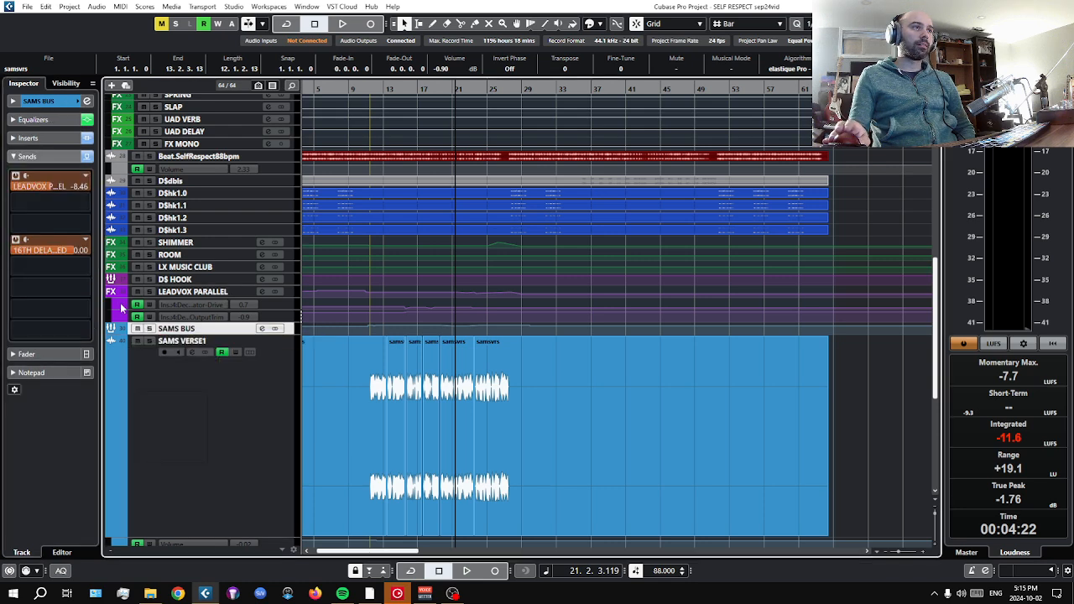
click(504, 406)
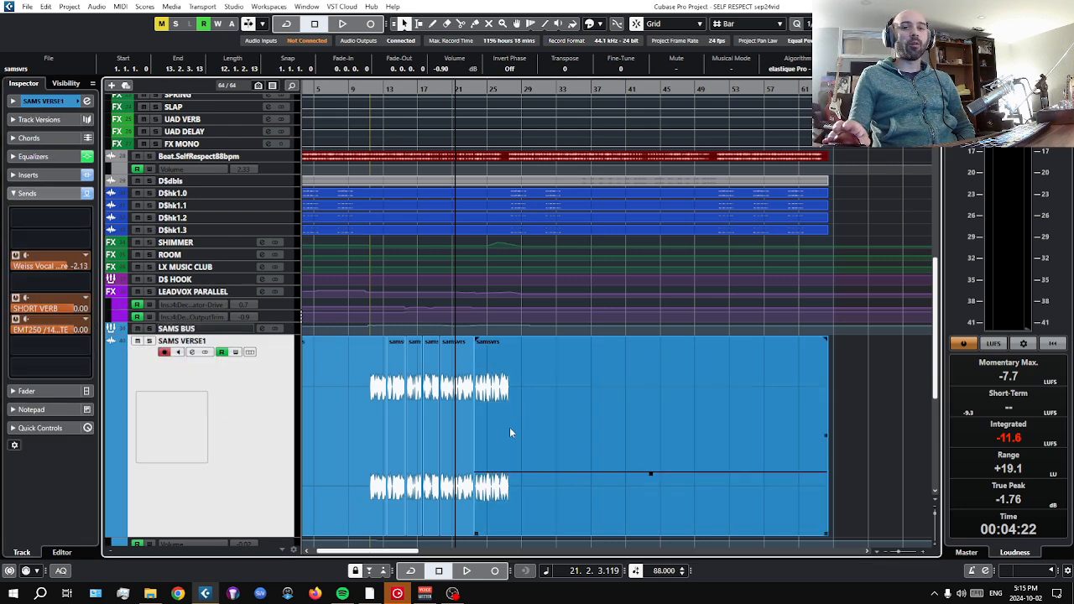
scroll(509, 432, down, 5)
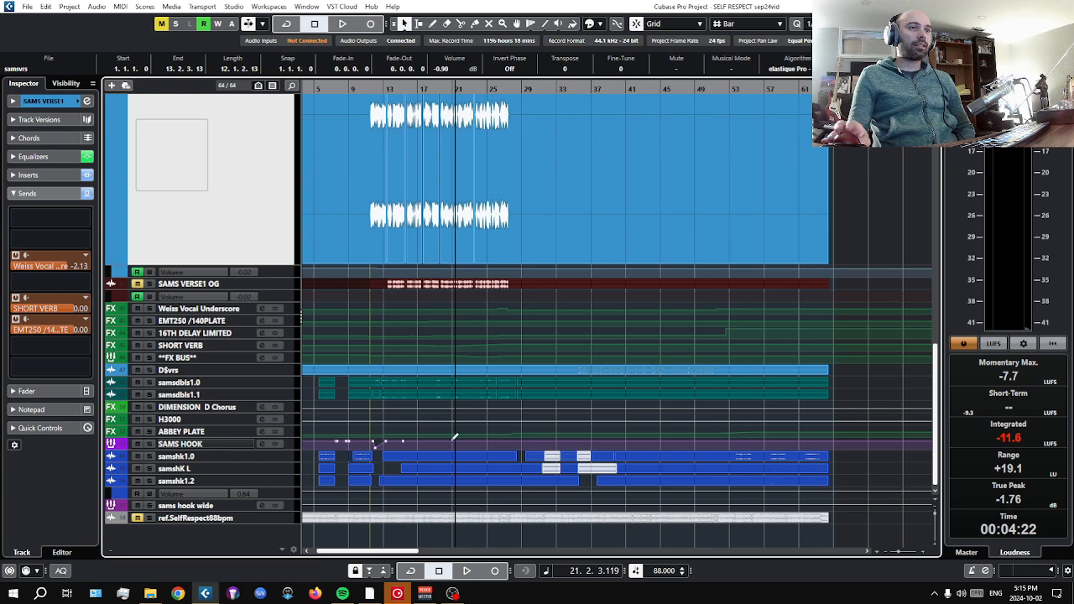
scroll(453, 440, up, 6)
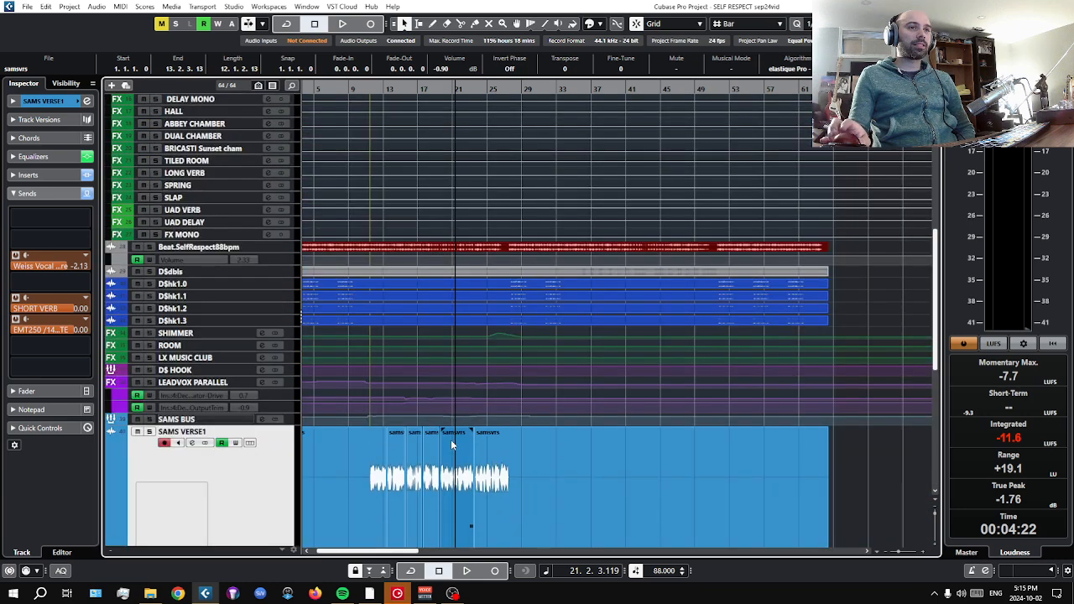
scroll(451, 440, down, 2)
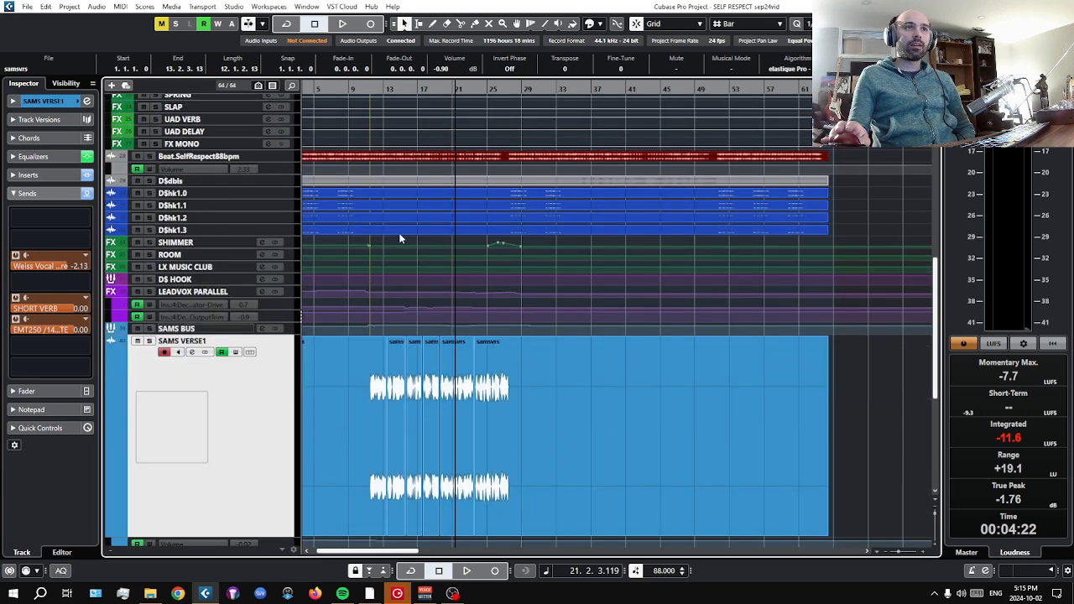
click(490, 434)
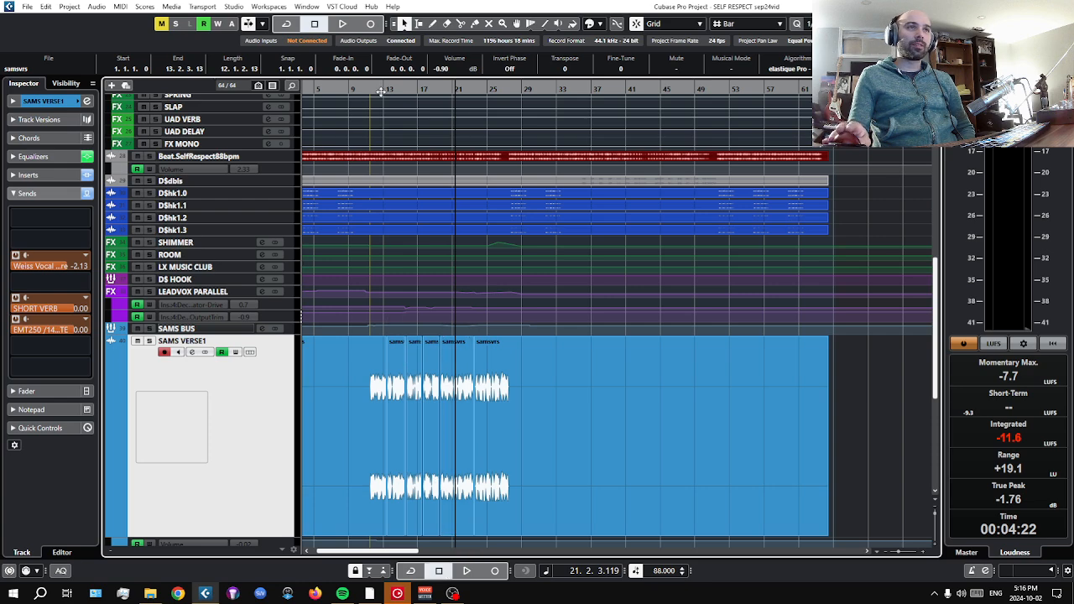
Audition the samshk hook tracks in solo from bar 3, clear all solos to hear the full mix, and stop playback.
drag(380, 90, 325, 95)
click(158, 192)
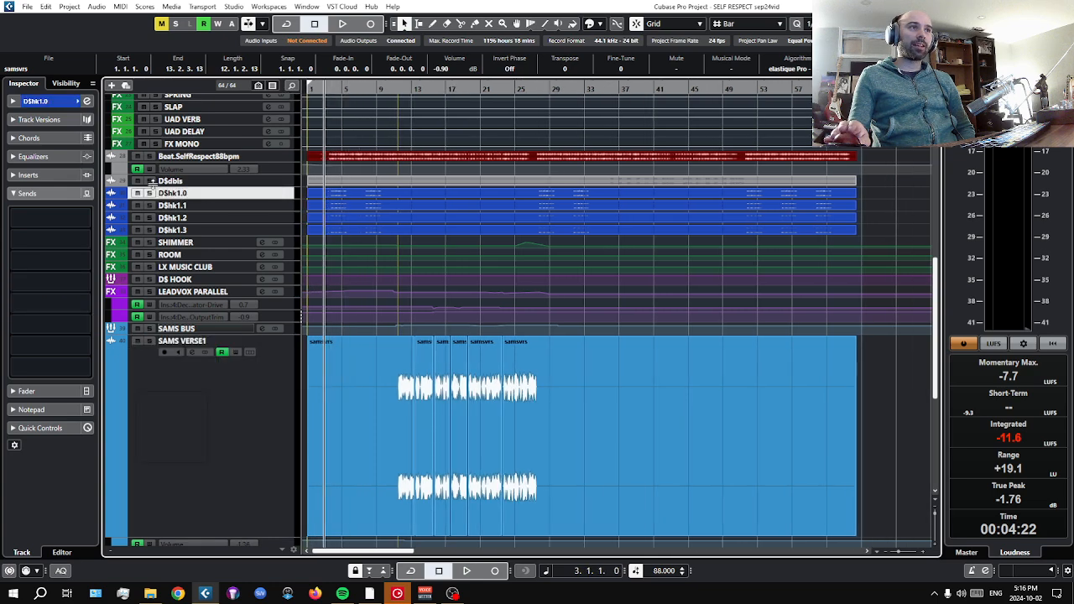
scroll(155, 453, down, 5)
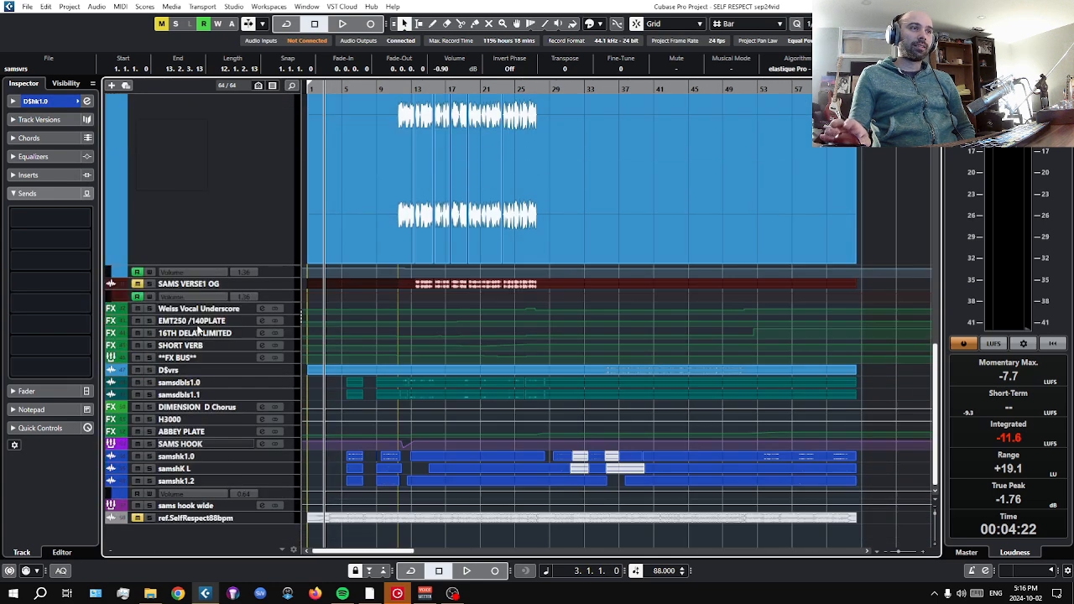
click(148, 455)
click(466, 570)
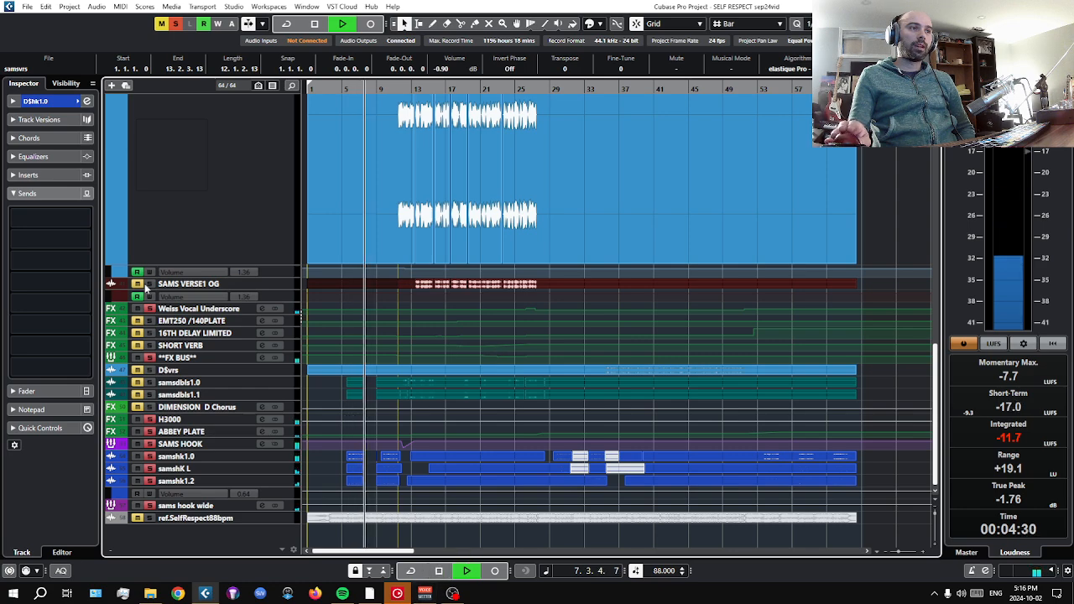
click(179, 25)
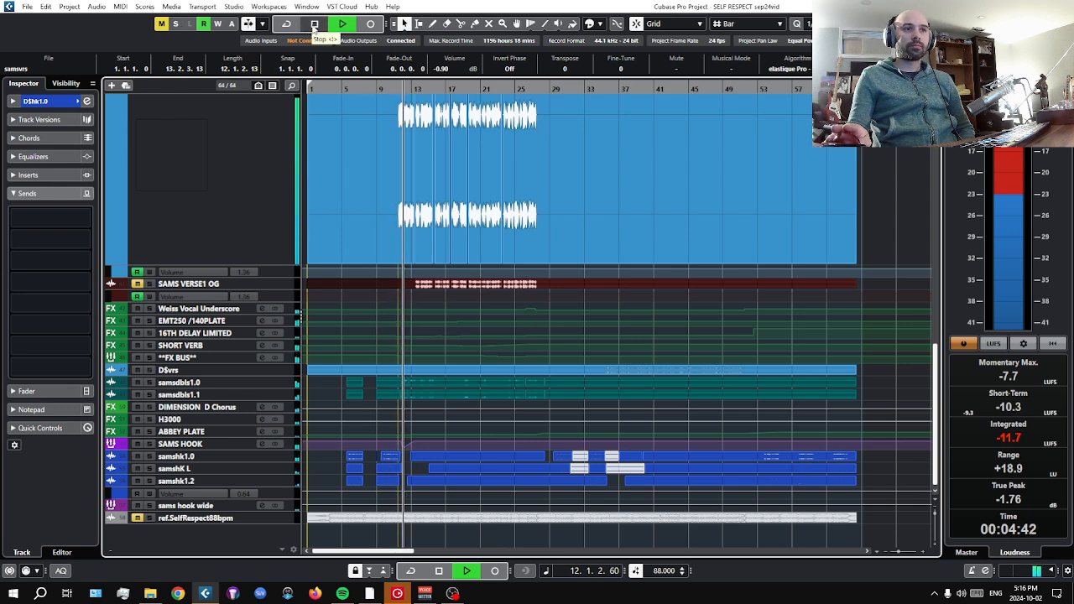
click(314, 25)
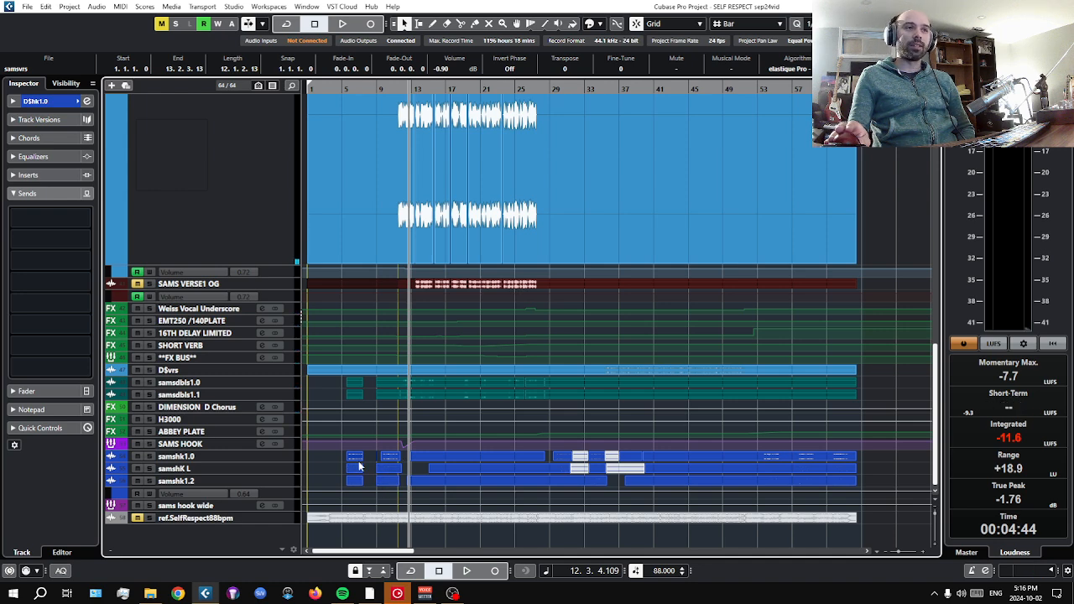
Check the sends of the samsdbls1.1 doubles track and the DIMENSION D Chorus effect channel.
click(205, 396)
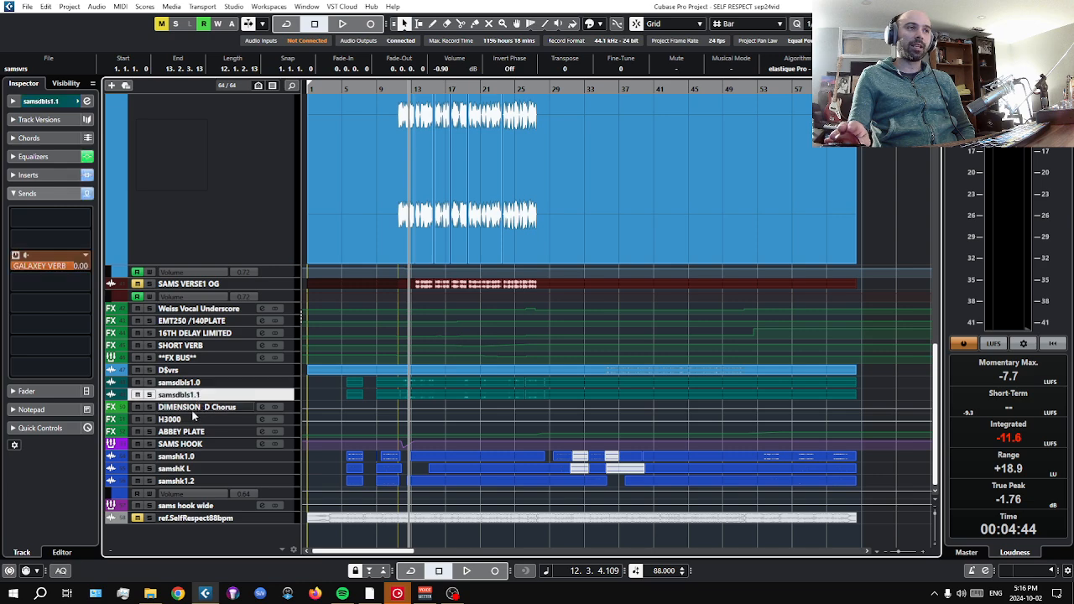
click(193, 409)
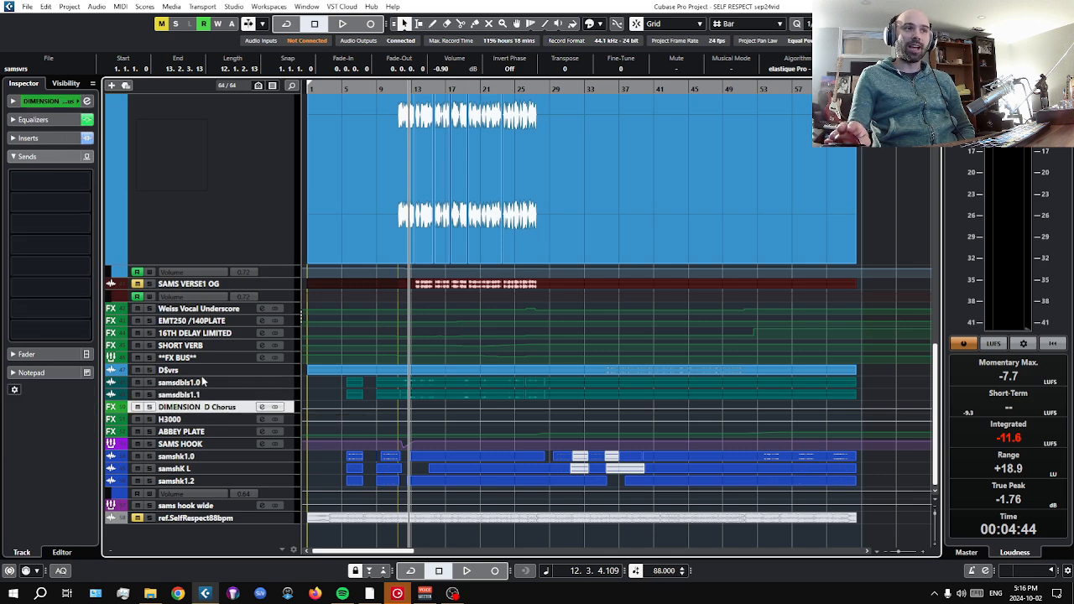